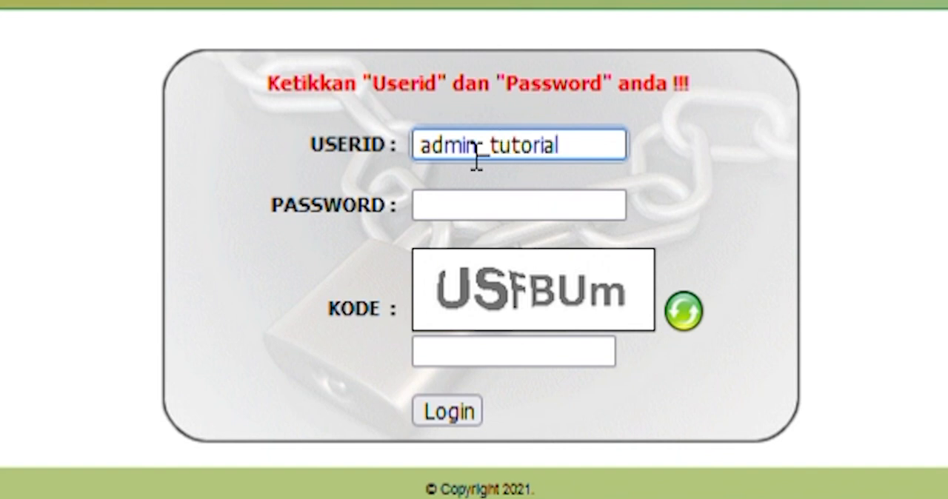
- Log in with the user ID admin_tutorial, the account password and the verification code shown in the image
click(906, 192)
click(565, 211)
text(admin_tutorial)
click(591, 360)
text(US)
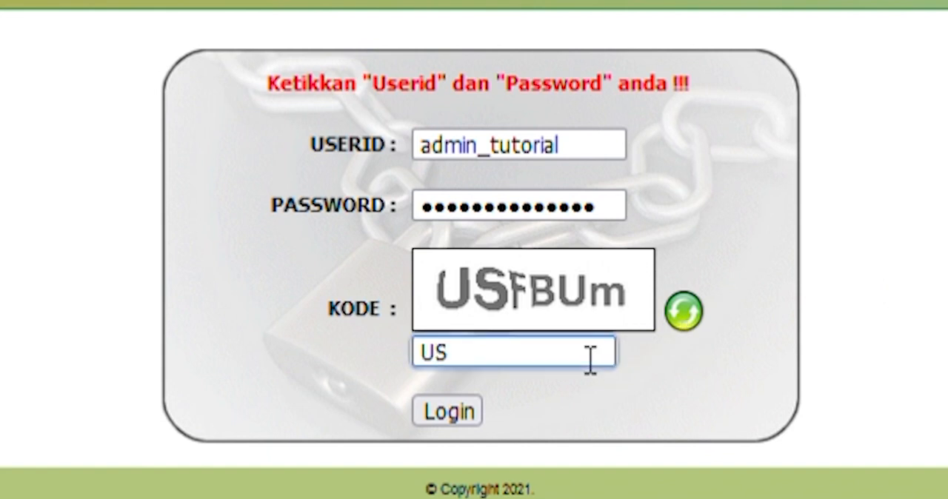
text(FBUm)
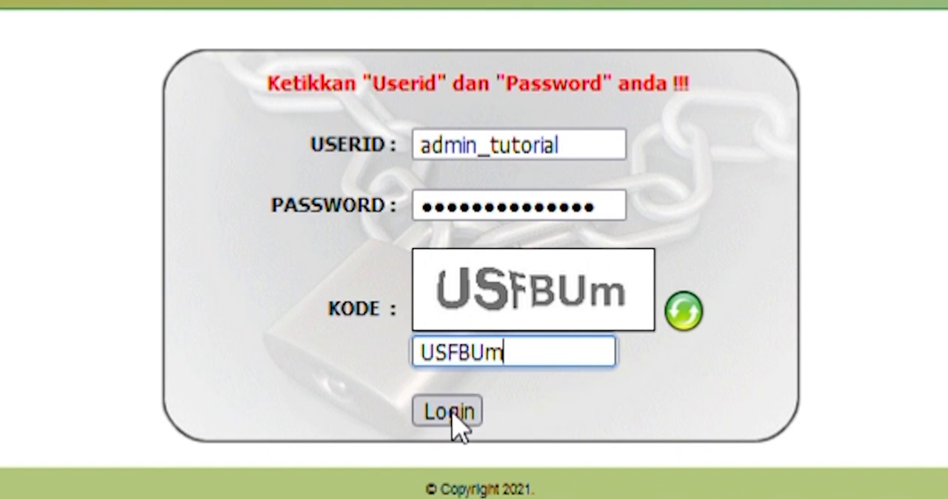
click(448, 416)
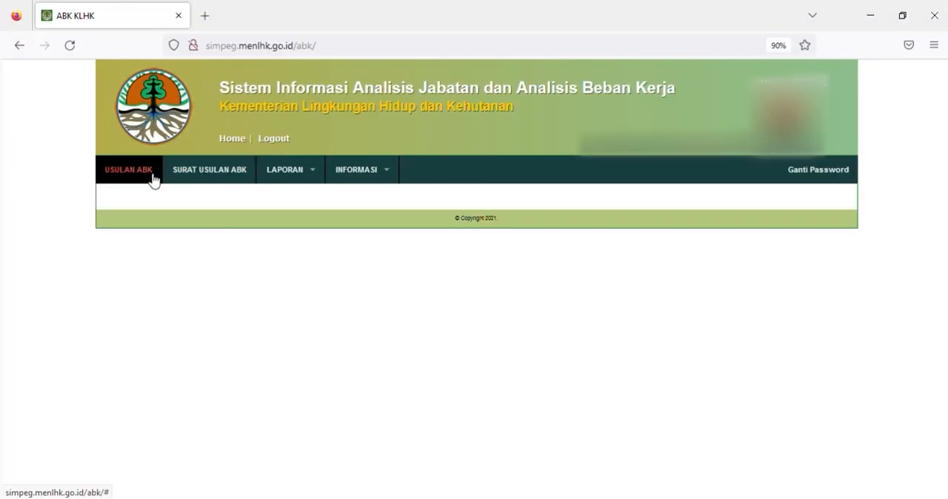
mouse_move(281, 181)
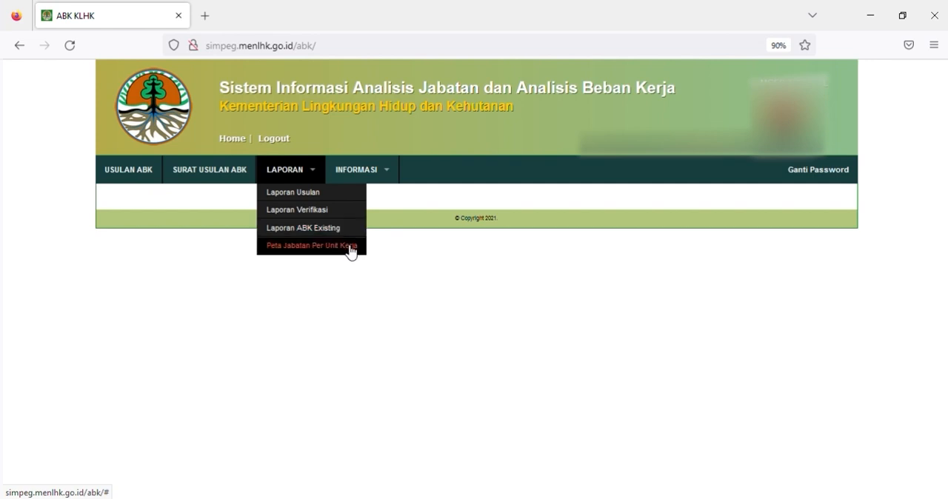
mouse_move(388, 176)
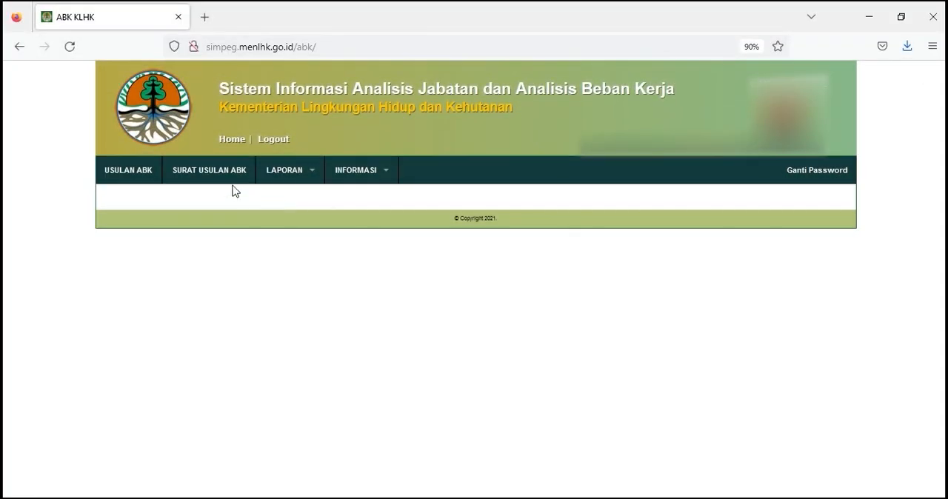
- Open the Usulan ABK page and set the location to UPT with Esl. I Badan Standardisasi Instrumen Lingkungan Hidup dan Kehutanan
click(150, 171)
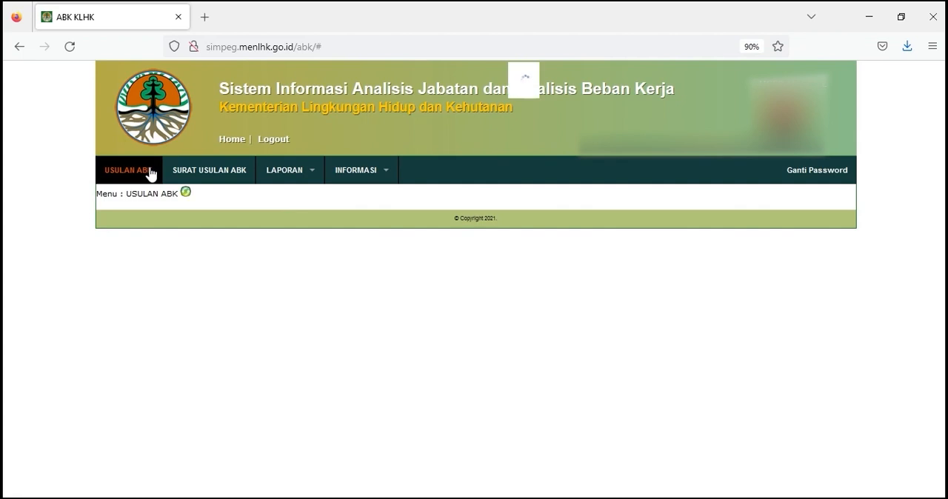
click(145, 237)
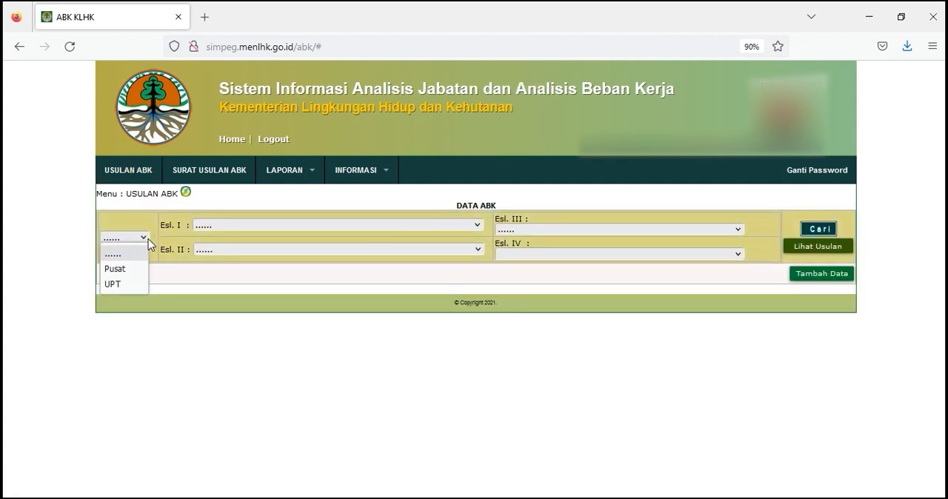
click(132, 288)
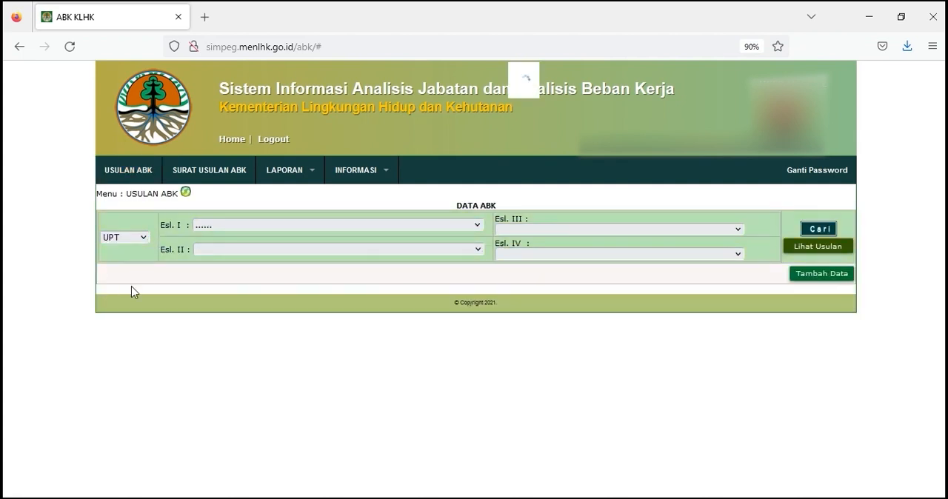
click(206, 227)
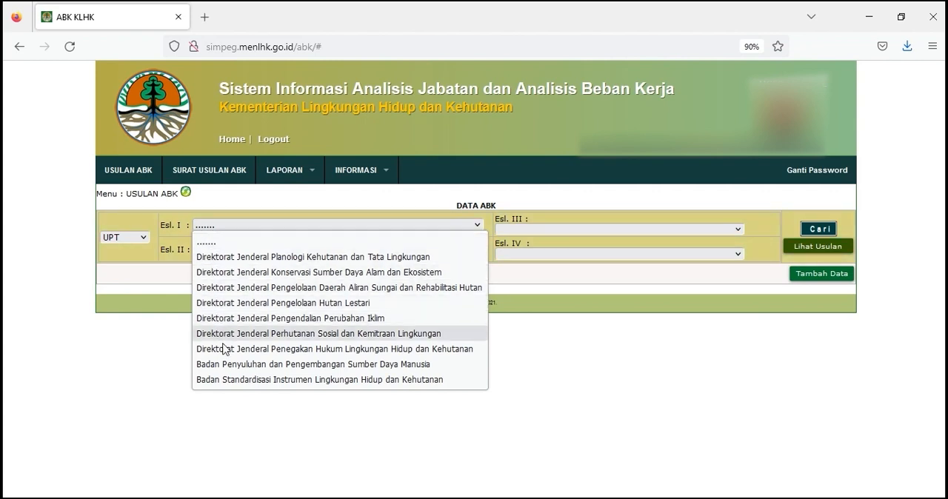
click(226, 379)
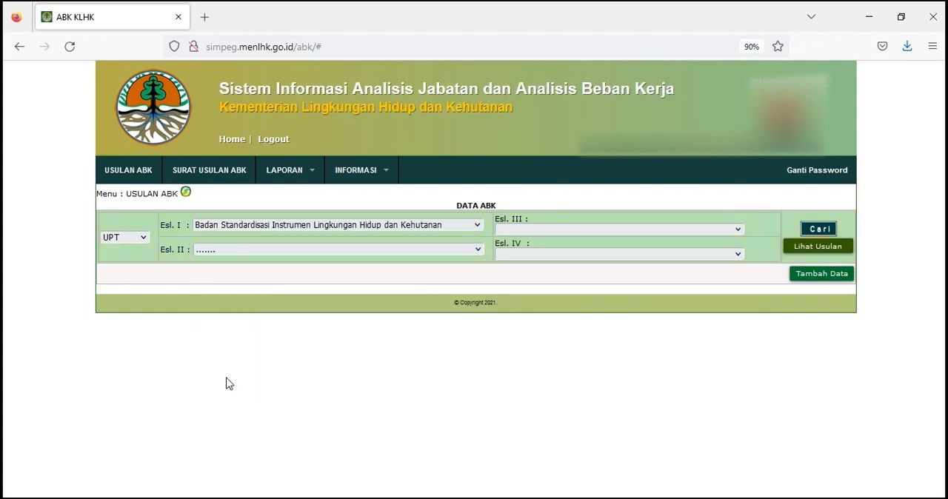
- Set Esl. II to "-", Esl. III to Balai Penerapan Standar Instrumen Lingkungan Hidup dan Kehutanan Manokwari and Esl. IV to Sub Bagian Tata Usaha
click(209, 251)
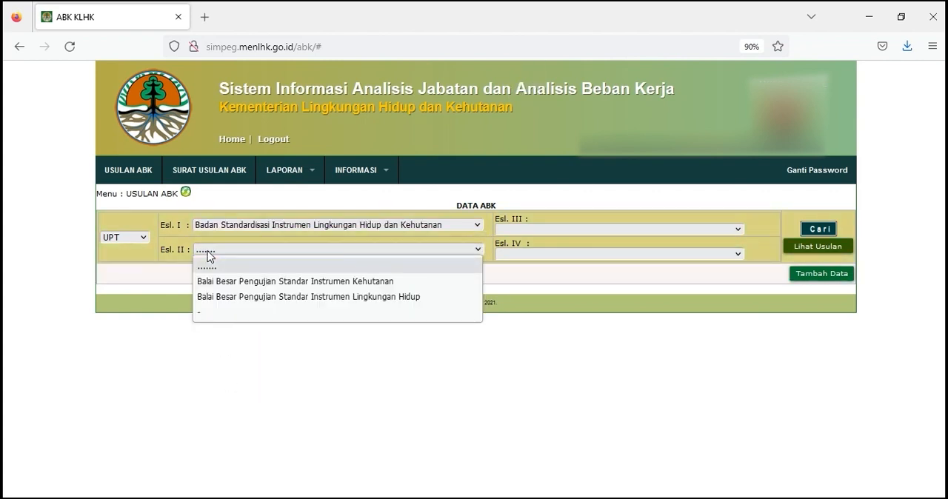
click(203, 312)
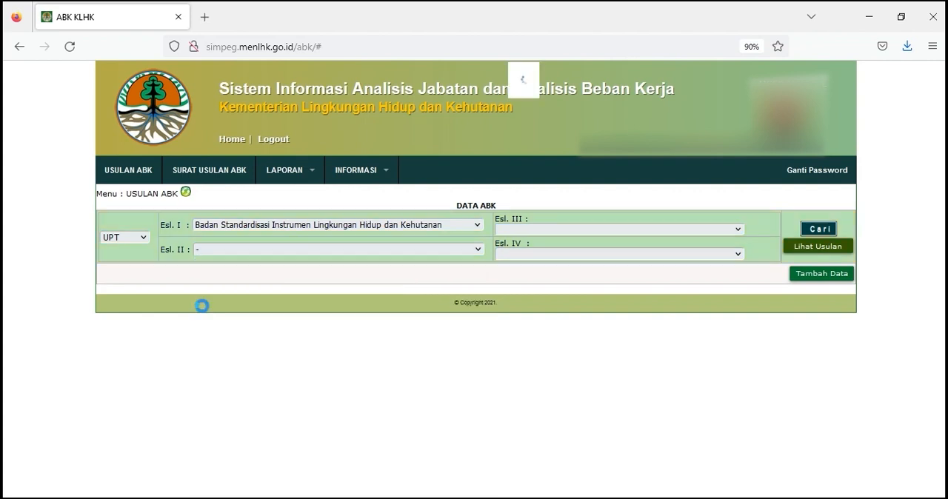
click(524, 232)
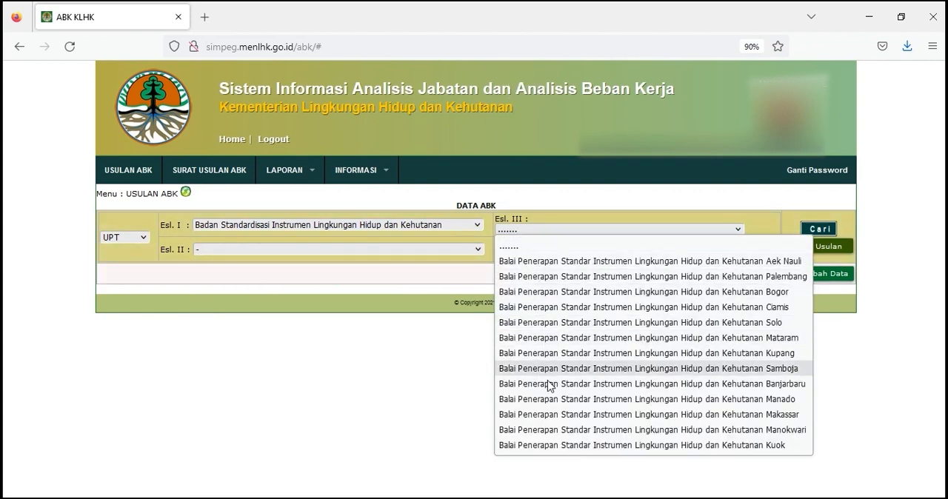
click(548, 428)
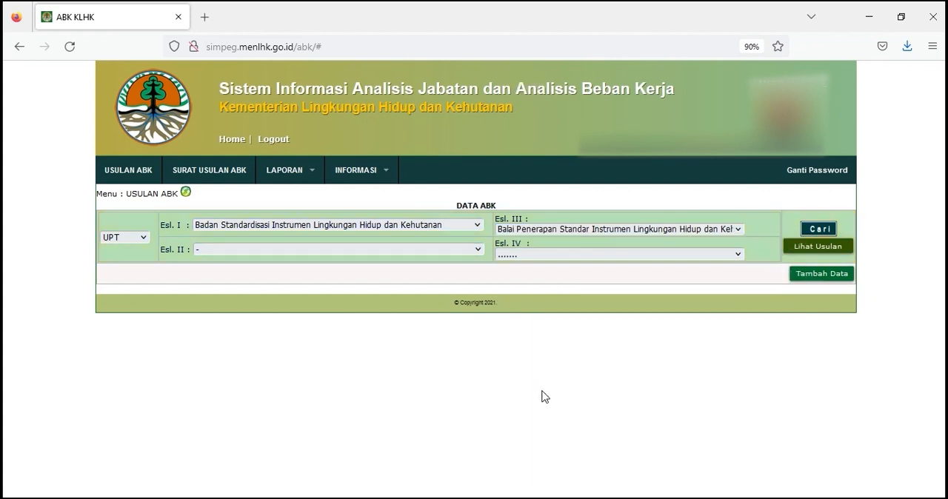
click(502, 259)
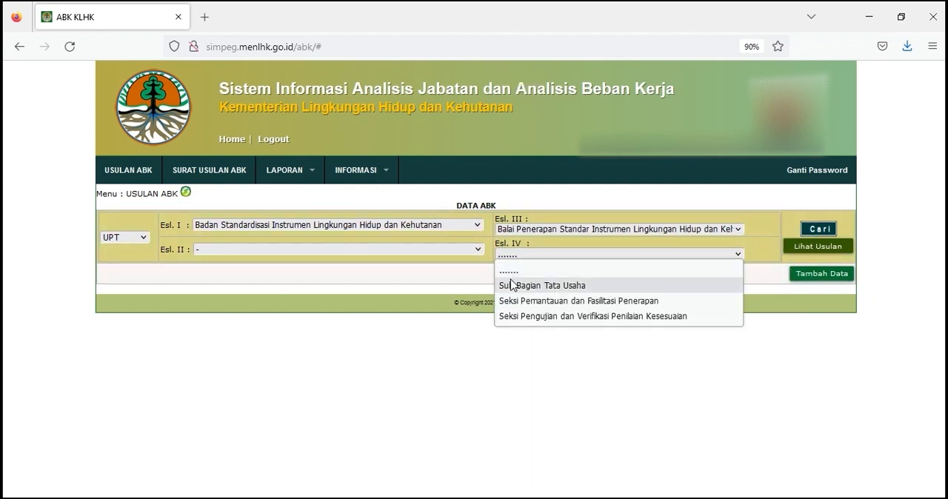
click(512, 286)
- Add an ABK entry with Eselon IV Sub Bagian Tata Usaha and the Pelaksana position Analis Barang Milik Negara
click(821, 276)
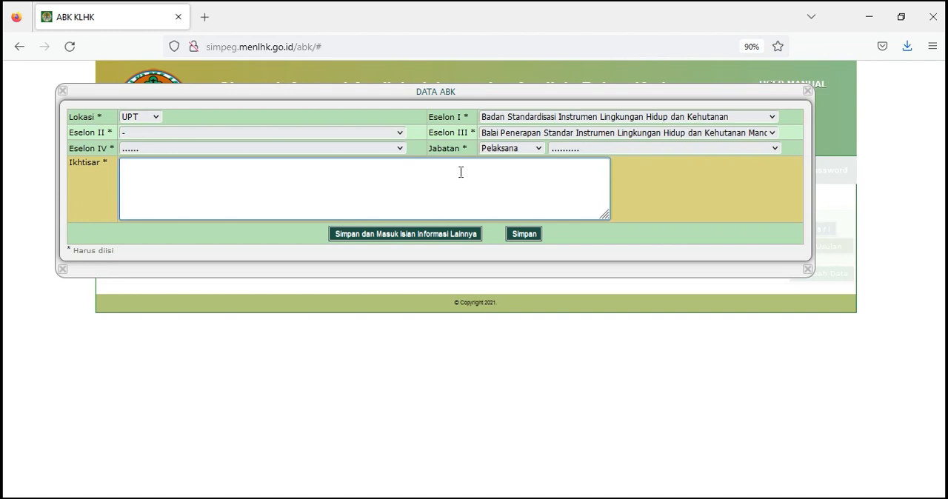
click(398, 148)
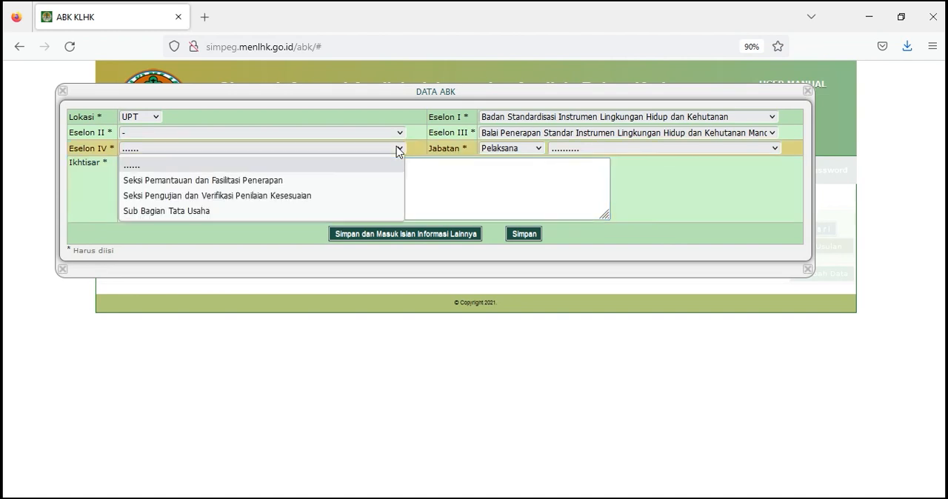
click(382, 210)
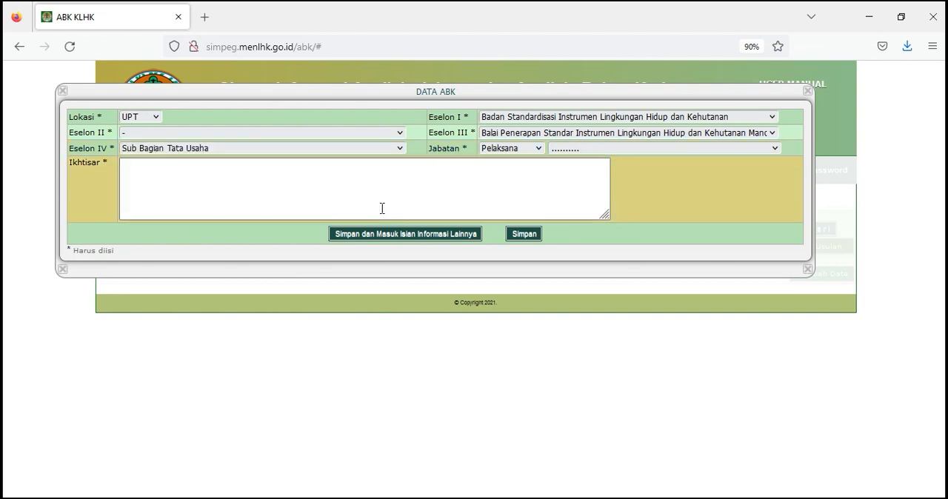
click(510, 150)
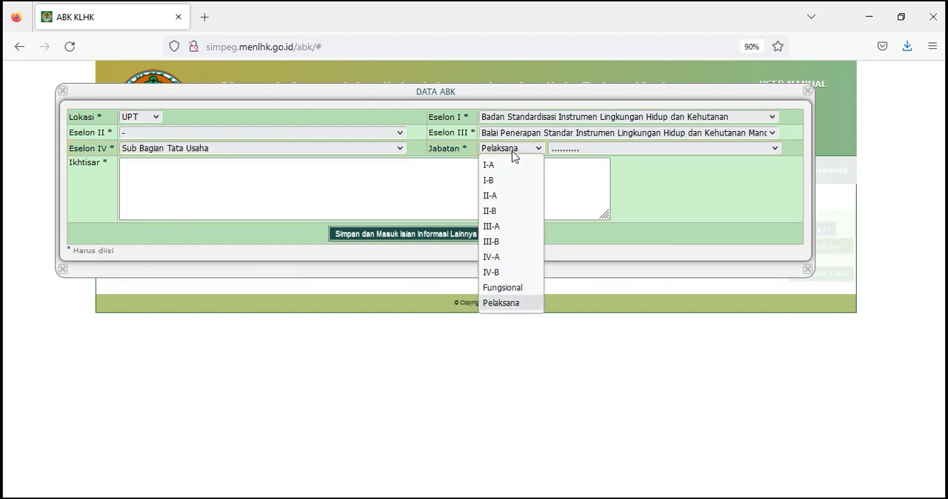
click(511, 303)
click(573, 152)
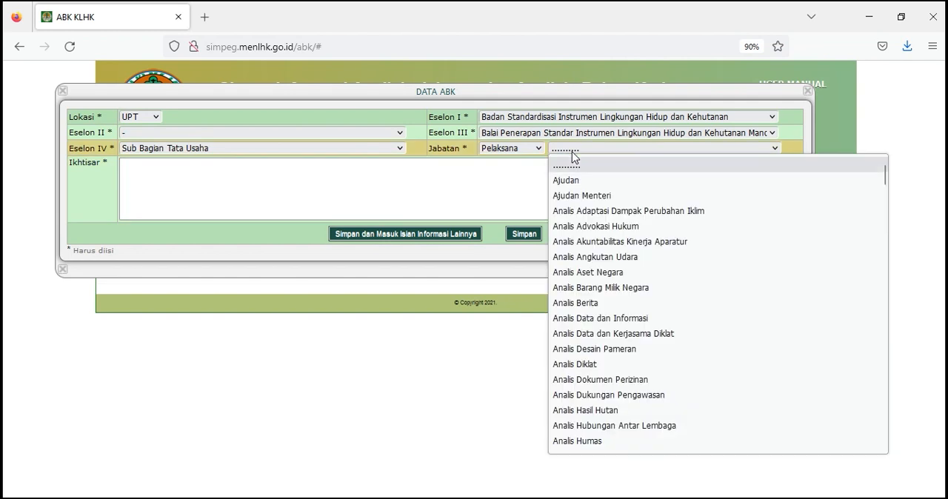
click(598, 287)
click(525, 234)
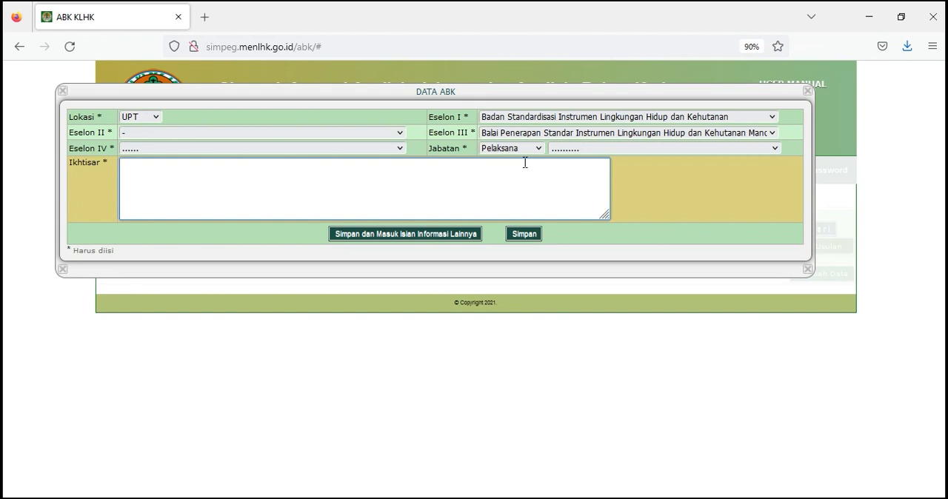
- Try the structural position level III-A with the job title Kepala Balai in the ABK entry
click(540, 151)
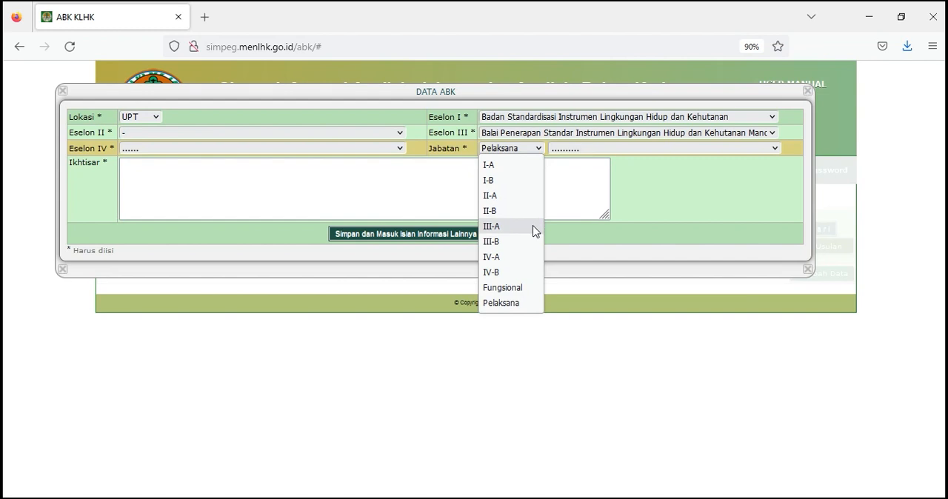
click(533, 228)
click(562, 152)
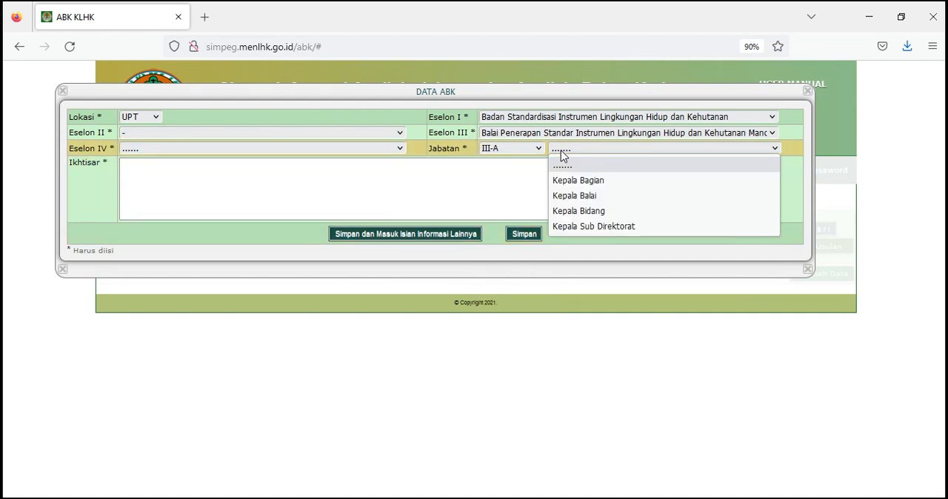
click(574, 196)
click(374, 168)
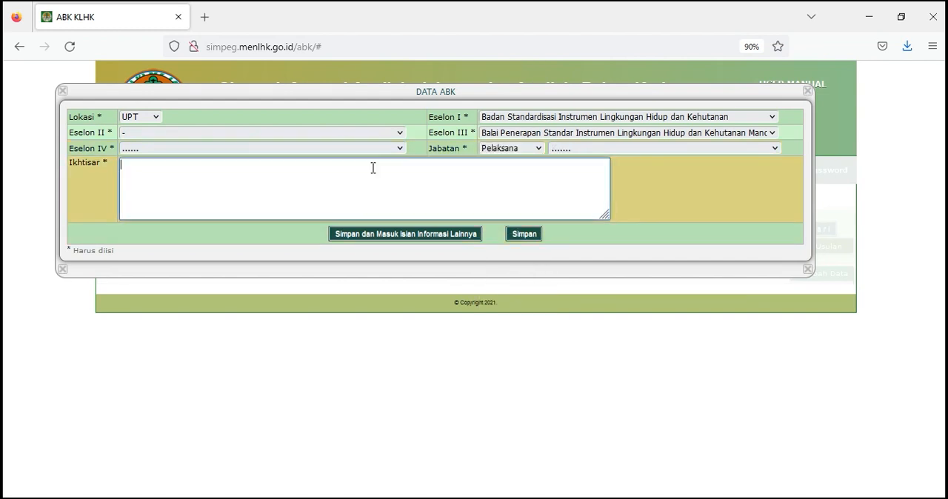
- Try Eselon IV Seksi Pemantauan dan Fasilitasi Penerapan with the Fungsional position Penyuluh Kehutanan Ahli Pertama in the ABK entry
click(372, 149)
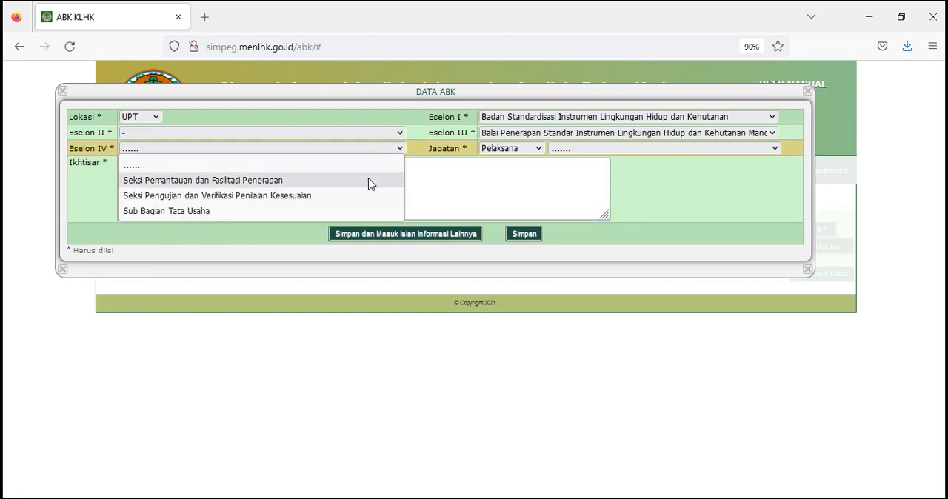
click(370, 180)
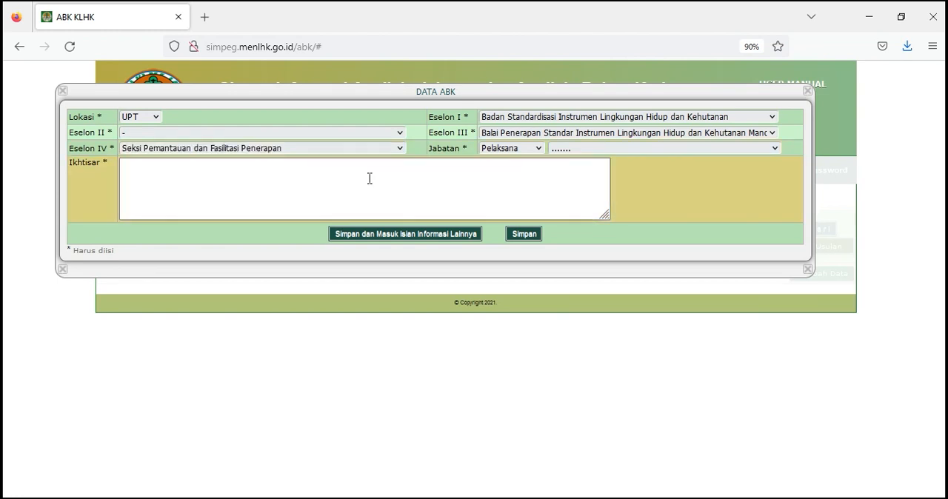
click(508, 150)
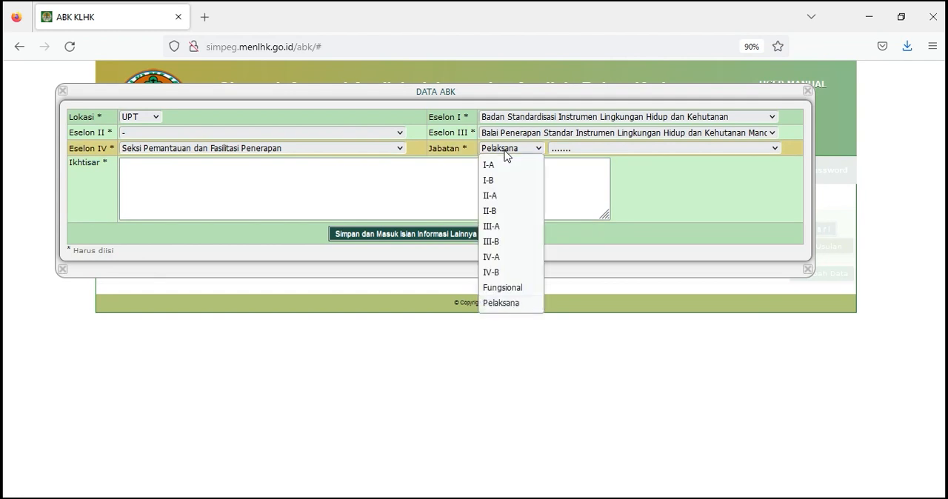
click(515, 288)
click(563, 149)
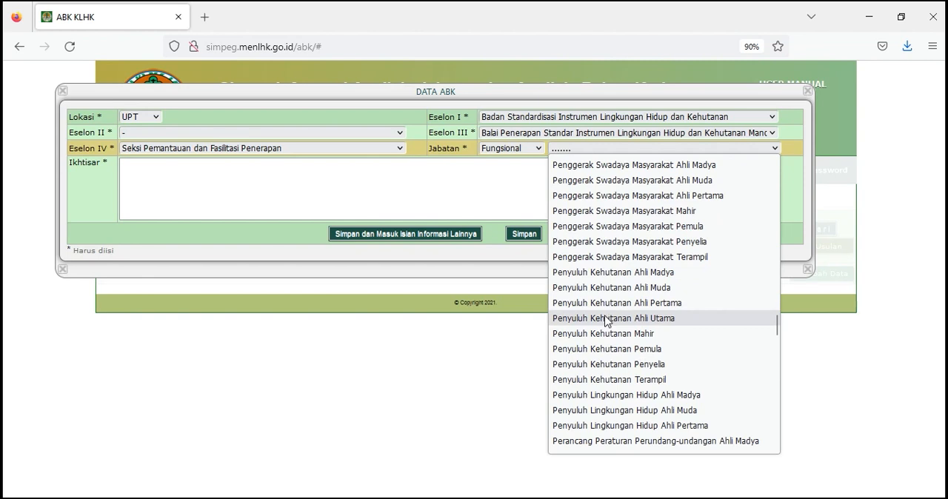
click(607, 303)
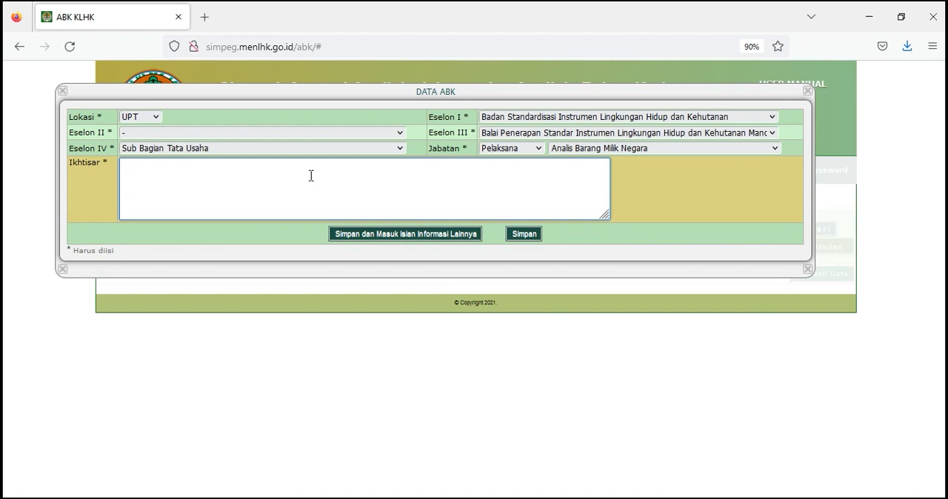
- Enter the Ikhtisar "Melakukan kegiatan analisis dan penelaahan dalam rangka penyusunan rekomendasi kebijakan di bidang barang milik negara" and save, continuing to the other information form
text(Melakukan kegiatan analisis dan penelaahan dalam rangka penyusunan rekomendasi kebijakan di bidang barang milik negara)
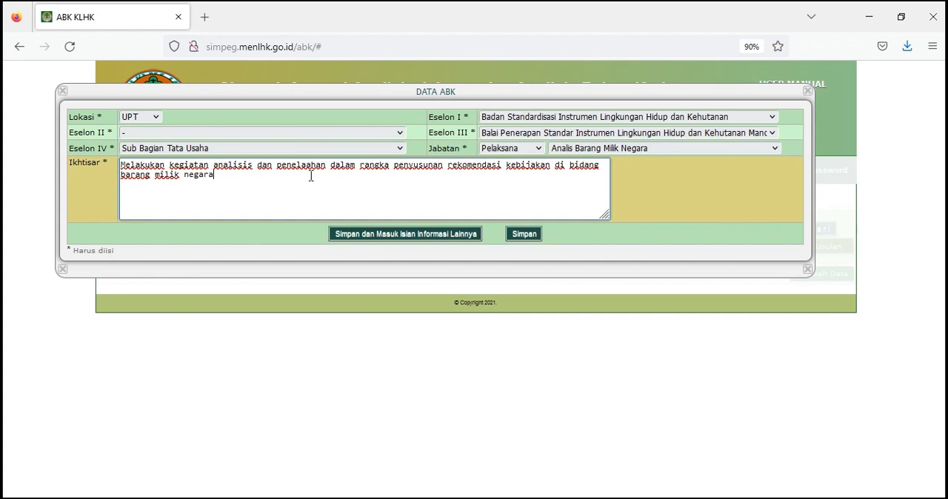
click(389, 238)
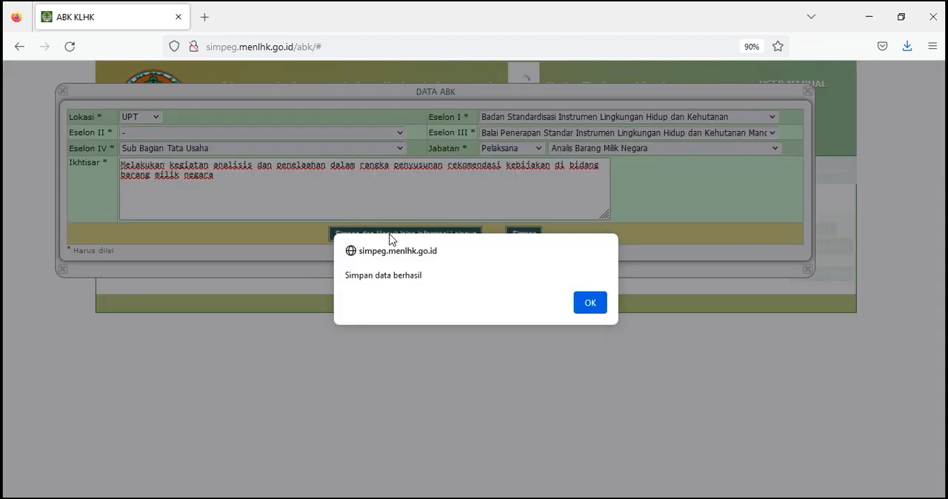
click(600, 308)
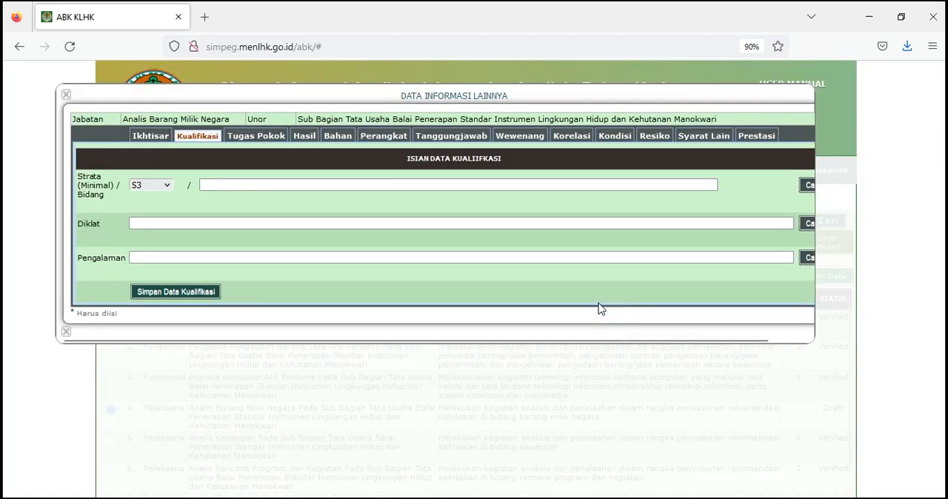
- Record the minimum education as DIV/S1 with the field "bidang Manajemen/ Pemerintahan/ Akuntansi atau bidang lain yang relevan dengan tugas jabatan"
click(258, 185)
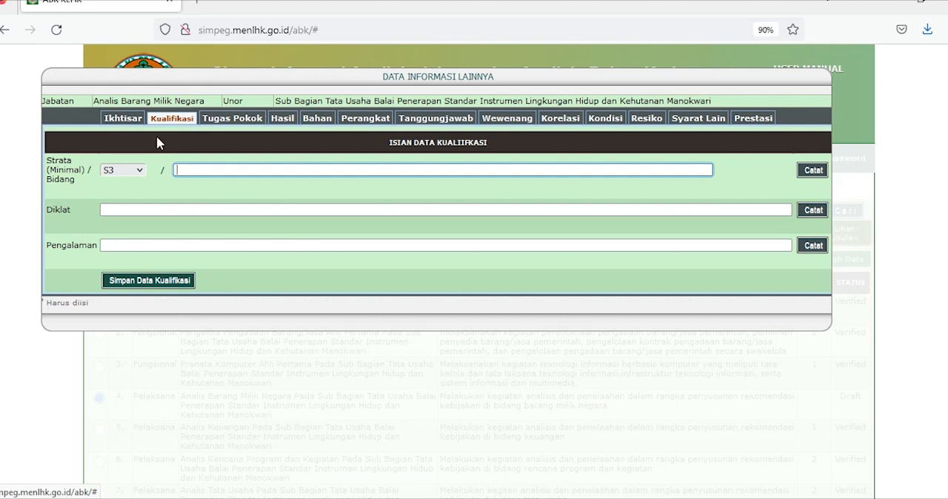
click(134, 178)
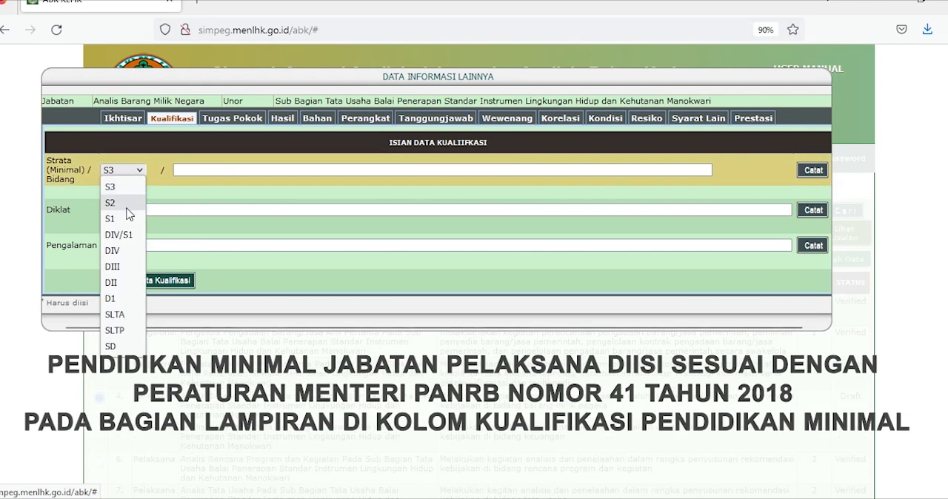
click(133, 227)
click(208, 170)
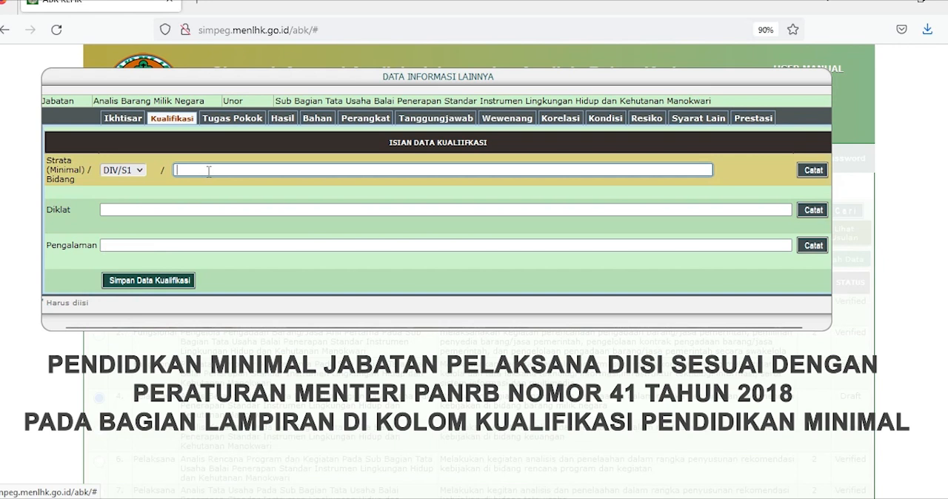
text(bidang Manajemen/ Pemerintahan/ Akuntansi atau bidang lain yang relevan dengan tugas jabatan)
click(811, 172)
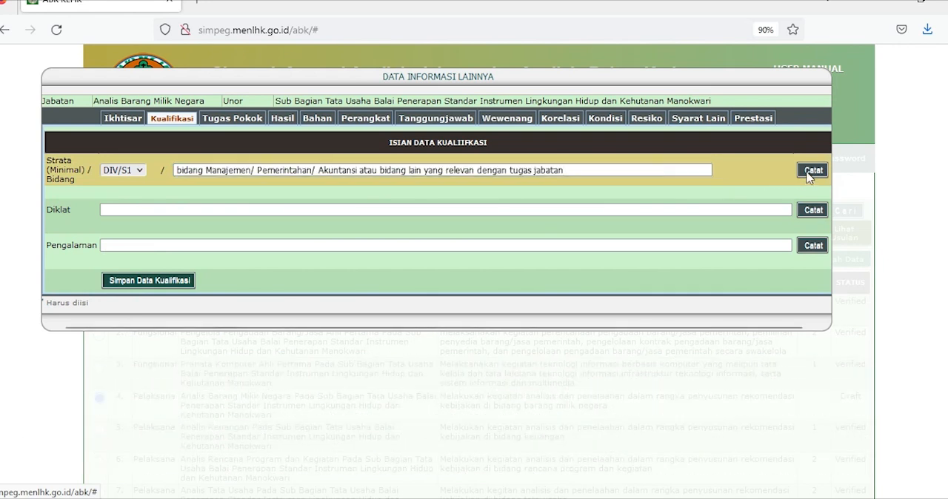
- Record the Diklat "Pengelolaan BMN dan Tata Laksana Barang" and the Pengalaman "-", and save the qualification data
click(303, 221)
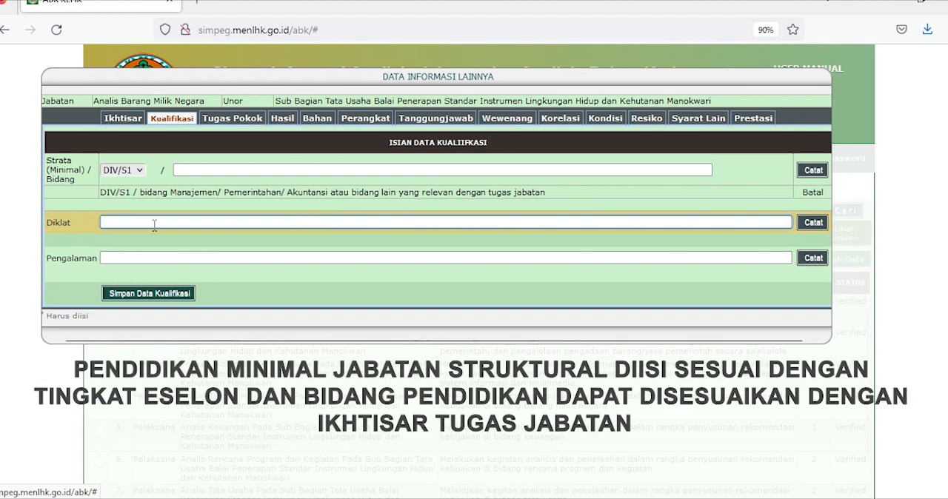
text(Pengelolaan BMN dan Tata Laksana Barang)
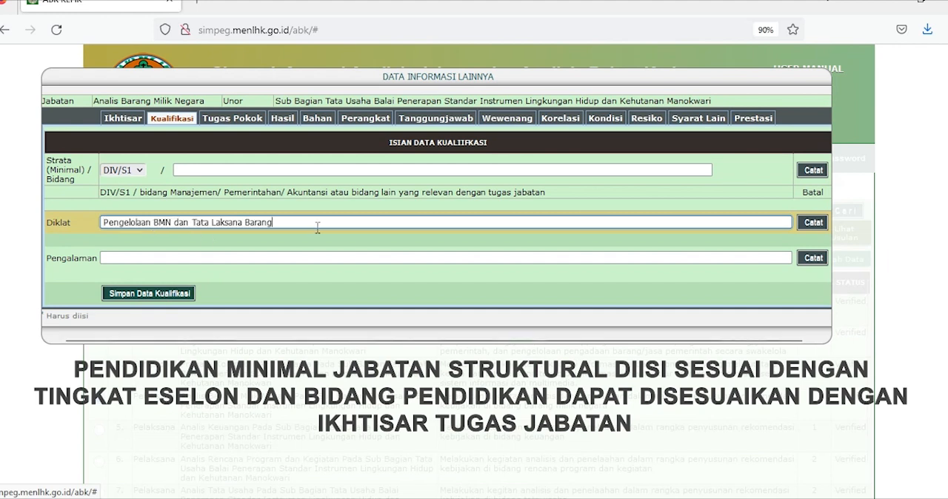
click(813, 223)
click(472, 271)
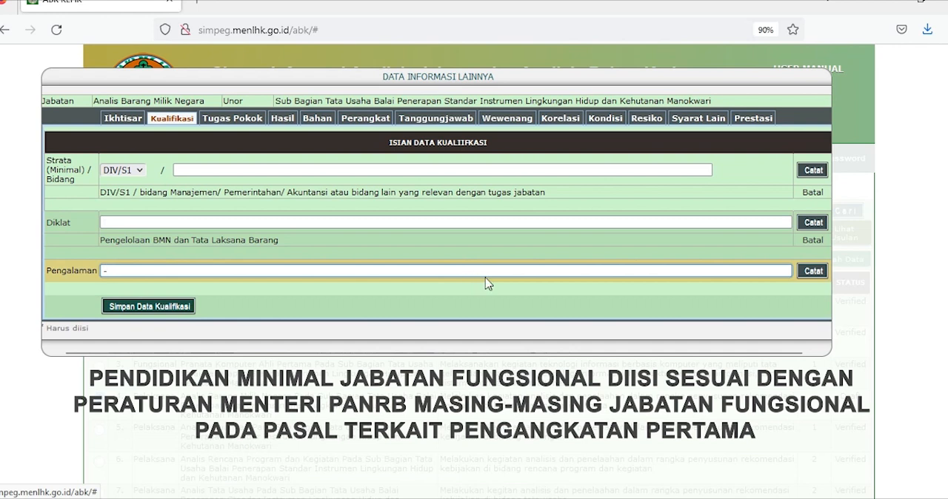
click(814, 272)
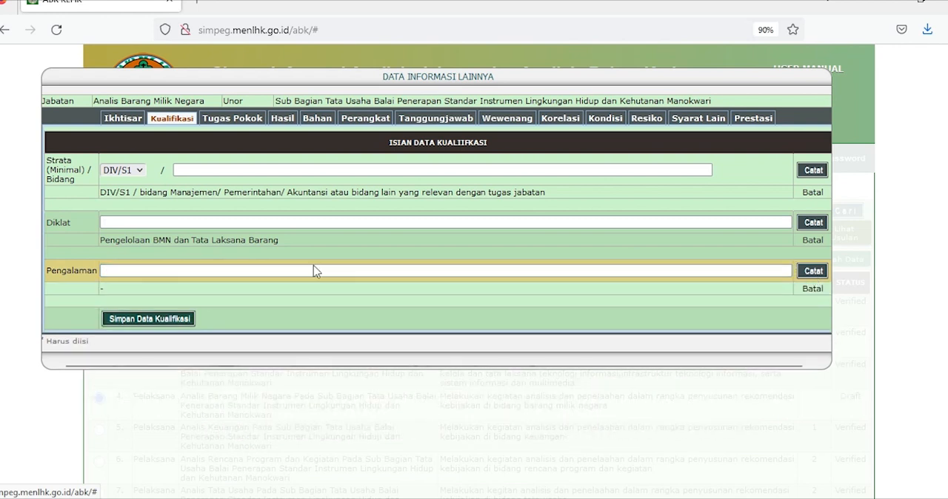
click(148, 319)
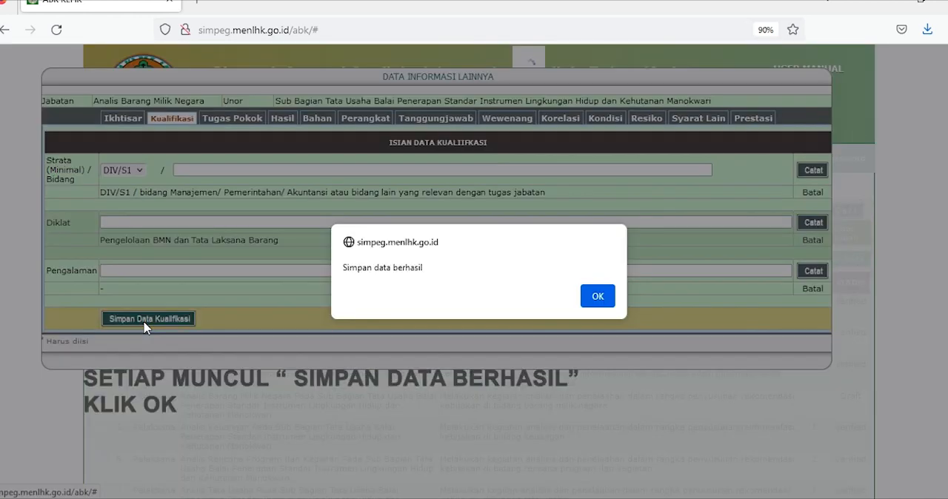
click(598, 296)
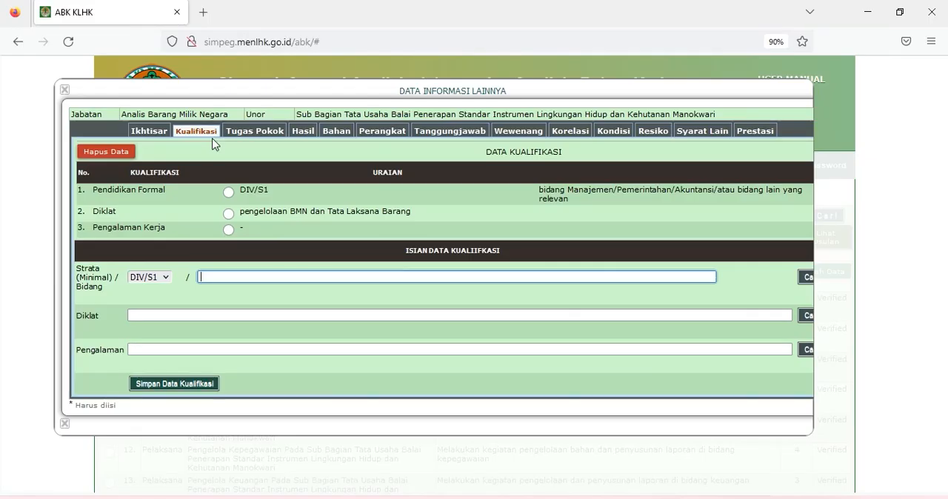
- Enter the Tugas Pokok description "Mengkompilasi usulan pemecahan permasalahan BMN hasil analisa data sesuai dengan prosedur dan peraturan yang berlaku" with Hasil Kerja Daftar
click(253, 137)
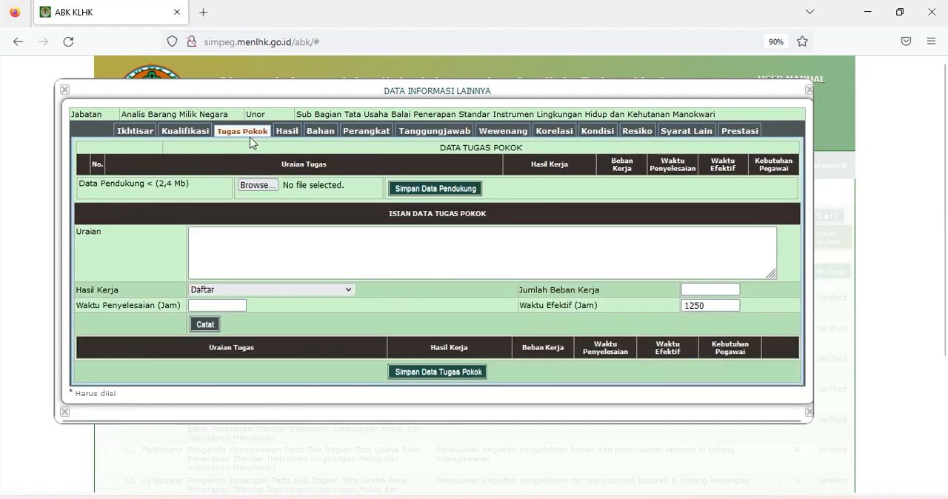
click(232, 238)
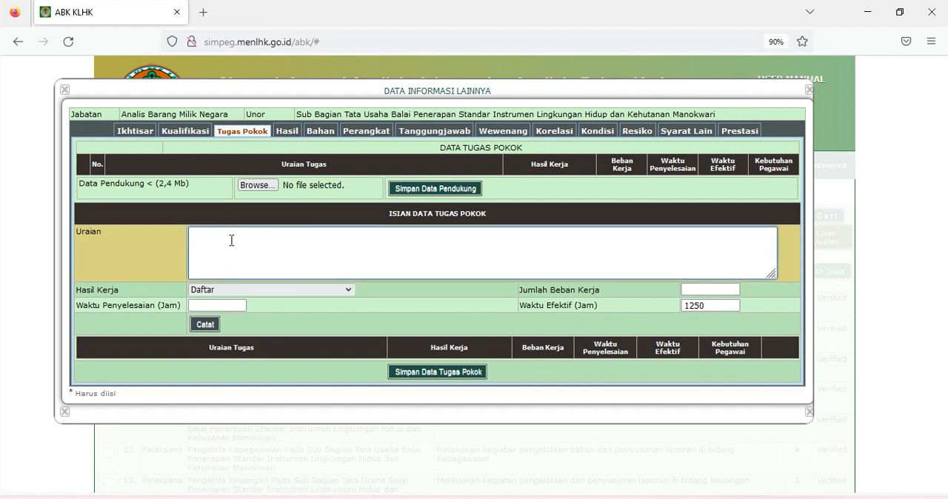
text(Mengkompilasi usulan pemecahan permasalahan BMN hasil analisa data sesuai dengan prosedur dan peraturan yang berlaku)
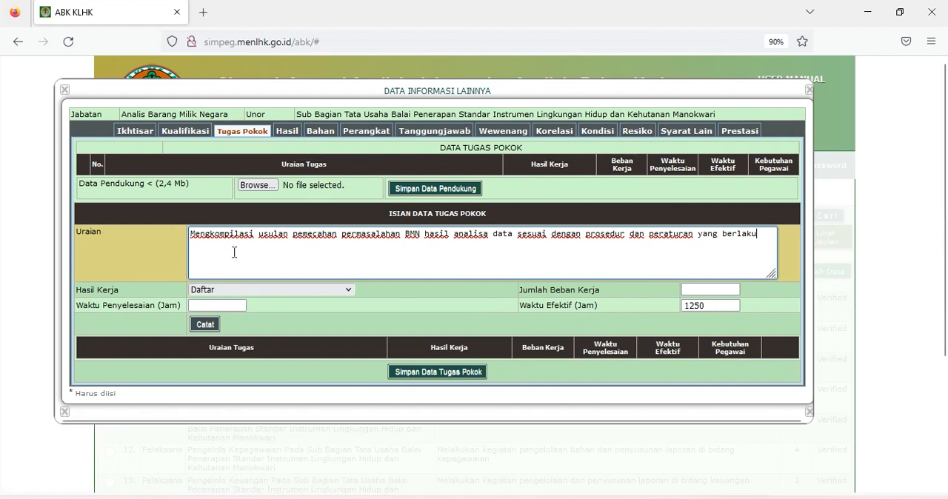
click(243, 291)
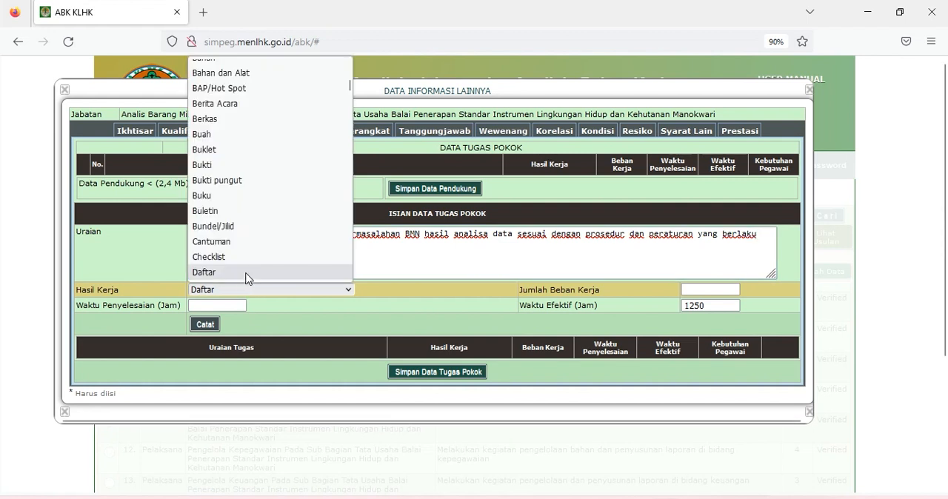
click(247, 274)
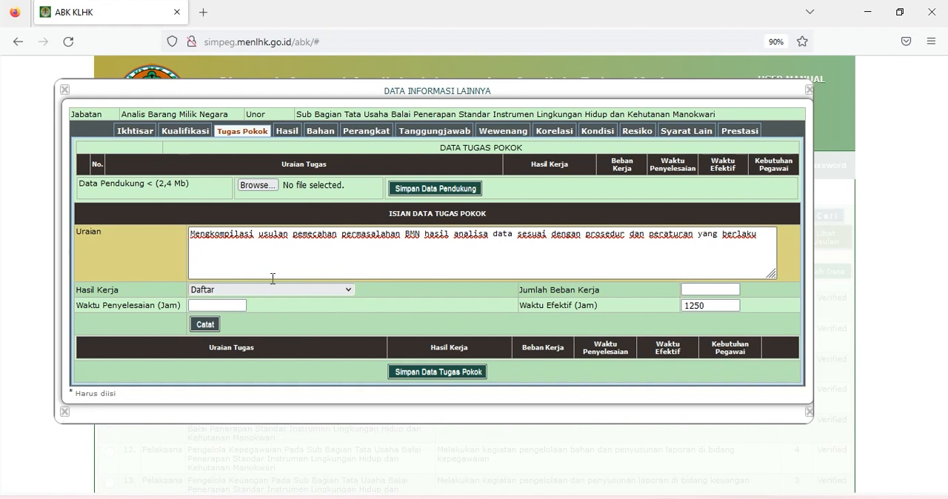
- Record the task with Jumlah Beban Kerja 100 and Waktu Penyelesaian 3 hours, and save the Tugas Pokok data
click(689, 290)
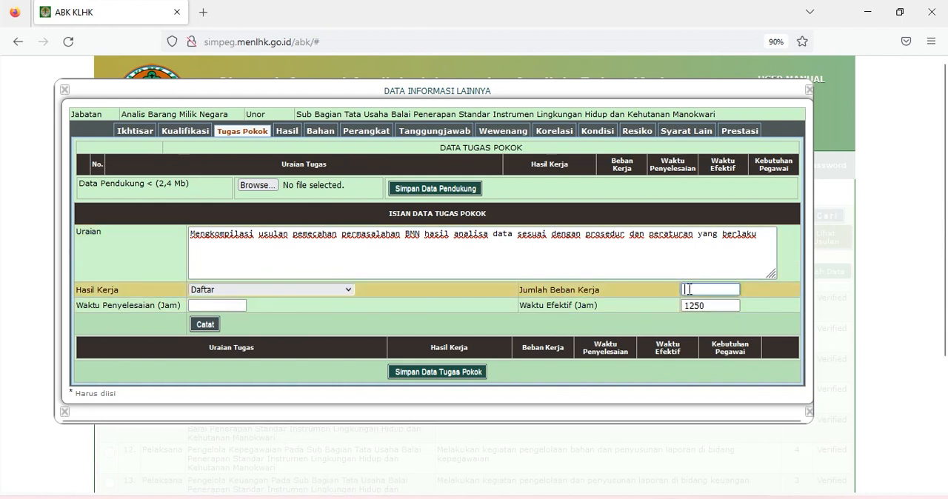
text(100)
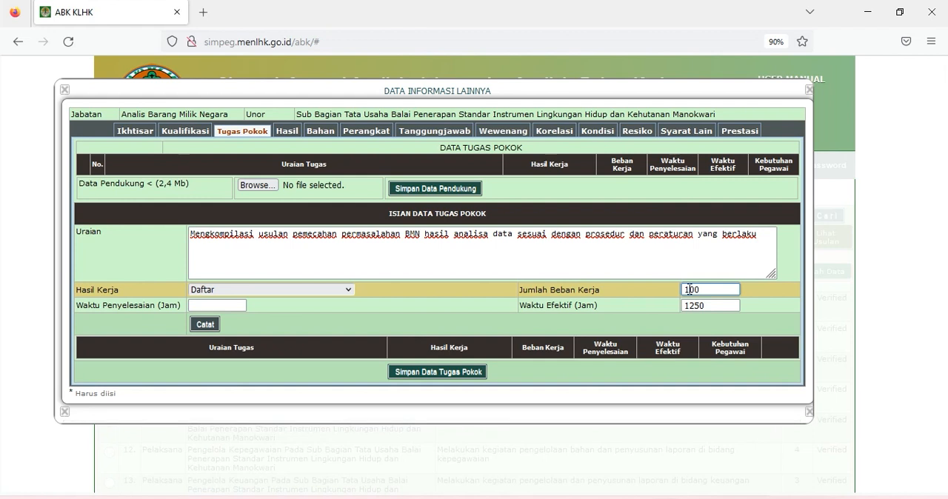
click(240, 305)
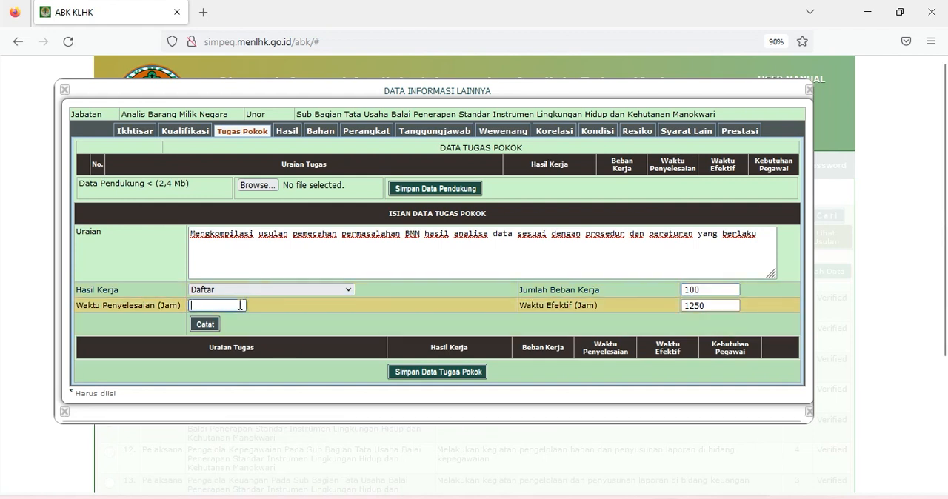
text(3)
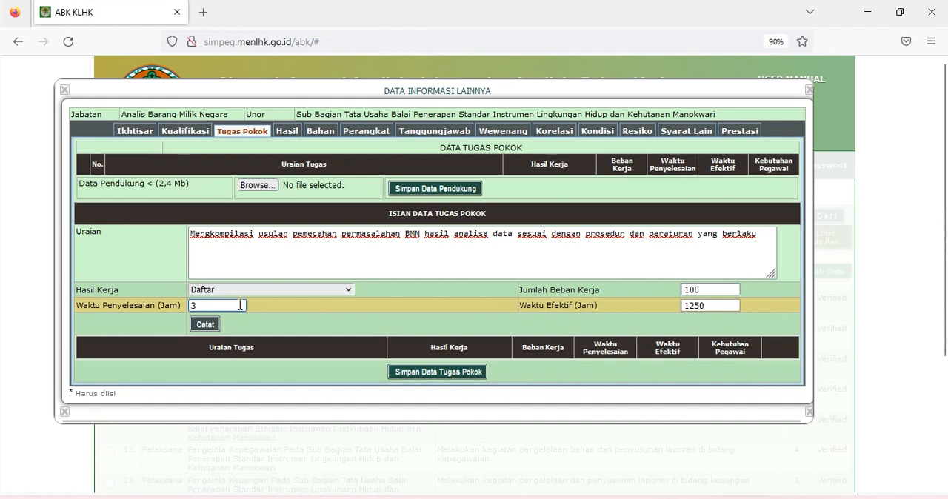
click(205, 325)
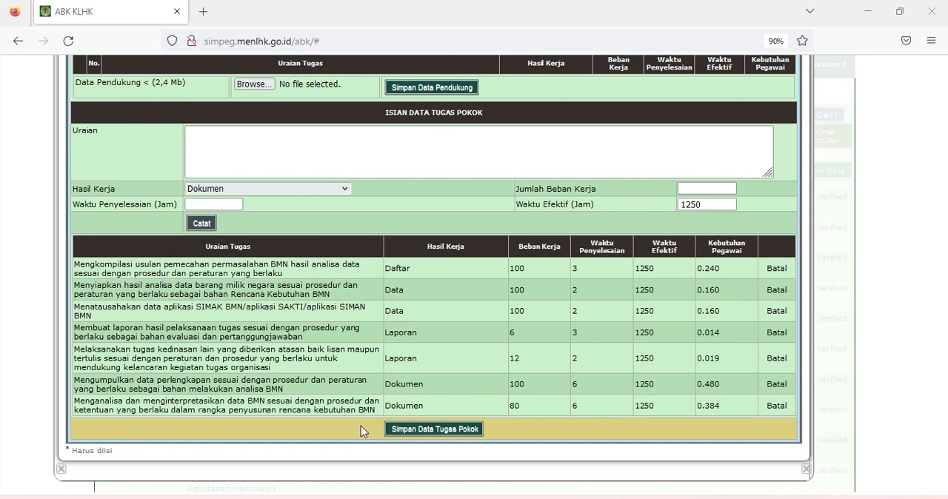
click(417, 429)
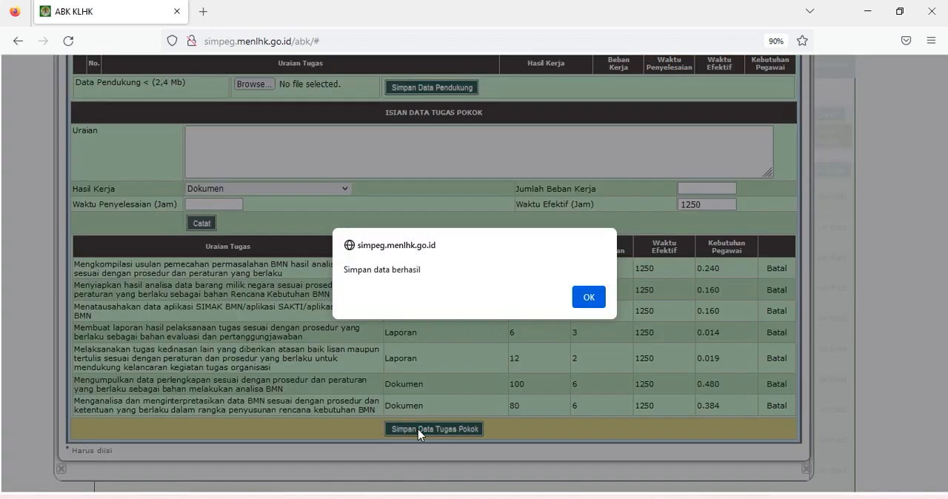
click(589, 299)
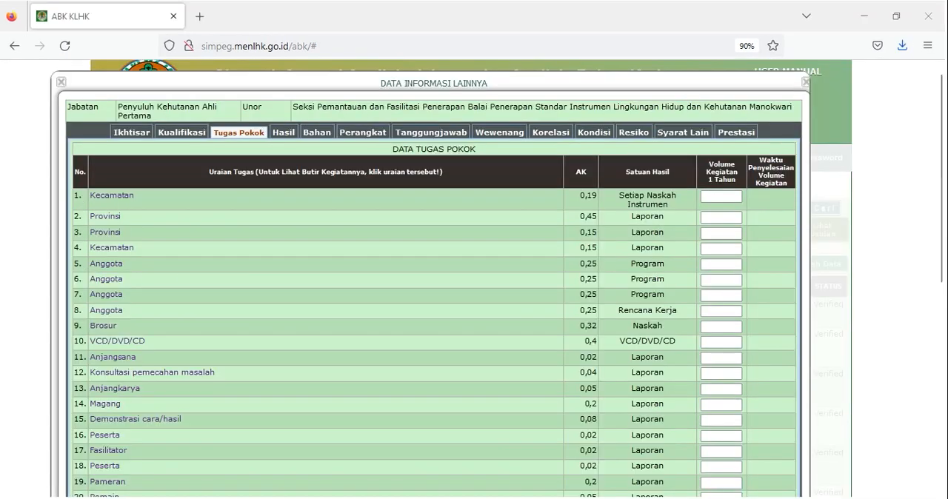
- Fill in the yearly activity volumes for Penyuluh Kehutanan Ahli Pertama, starting with 2 for the first Kecamatan task, and save the Tugas Pokok data
click(729, 197)
text(2)
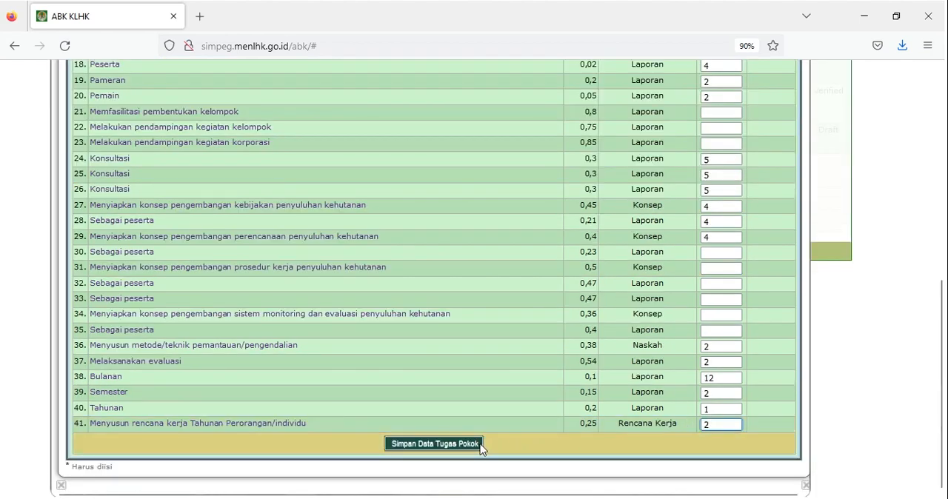
click(477, 446)
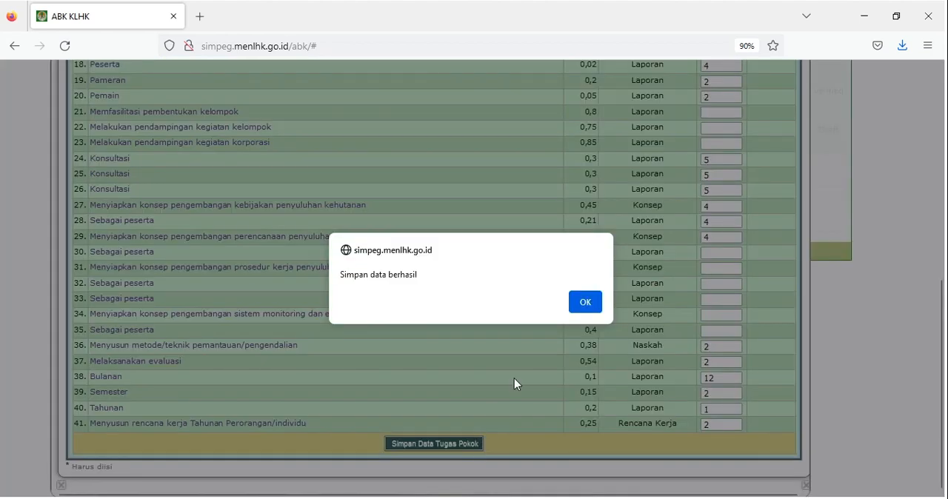
click(593, 310)
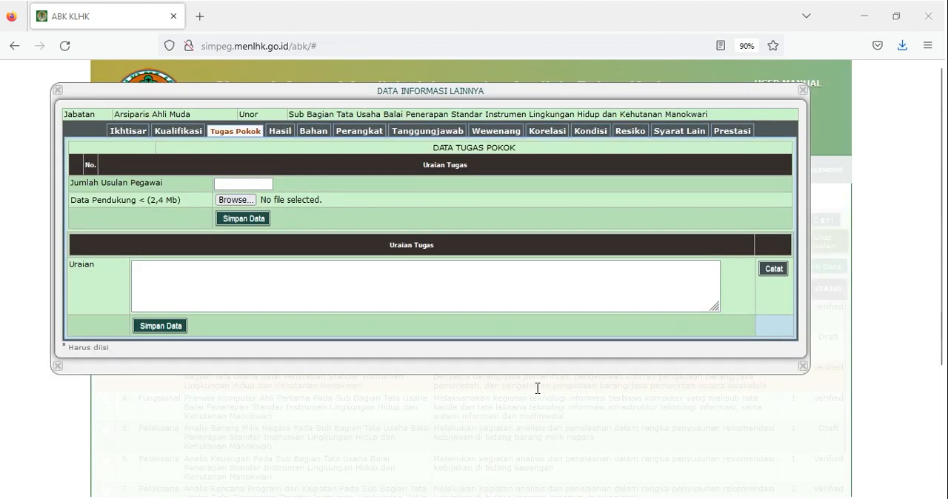
click(357, 284)
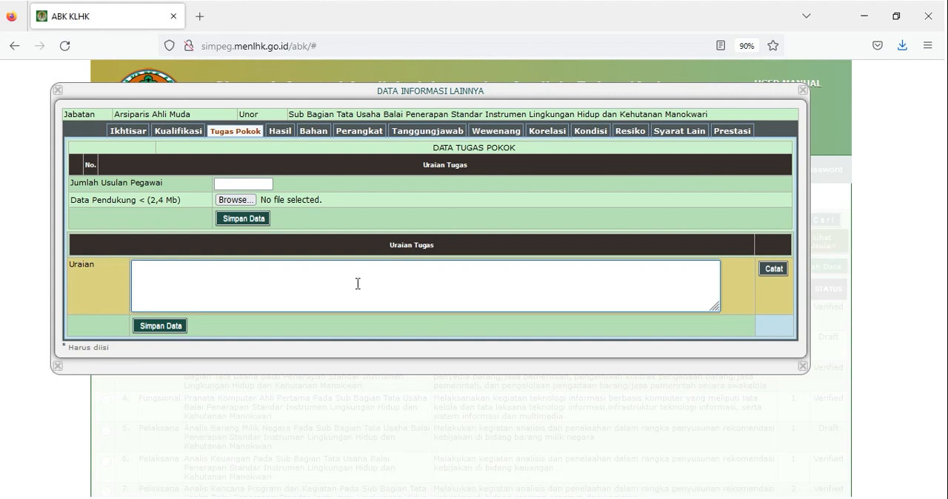
click(236, 148)
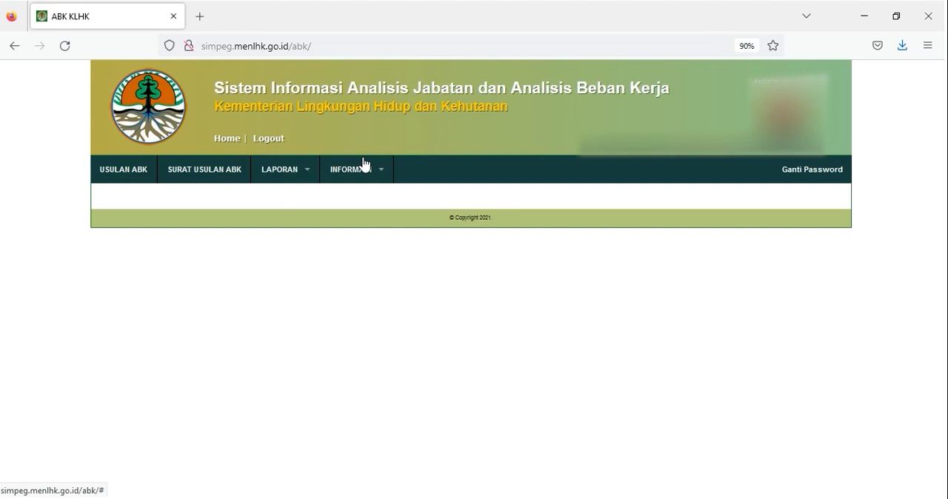
- Follow the Form Perhitungan ABK link in the Pedoman/Peraturan/Petunjuk Pelaksanaan list to Google Drive and open the ABK Fungsional folder
mouse_move(366, 173)
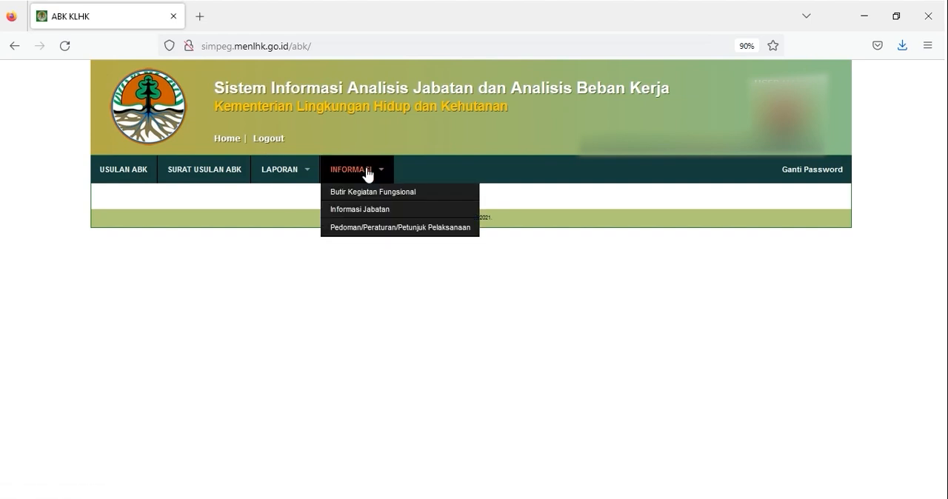
click(364, 233)
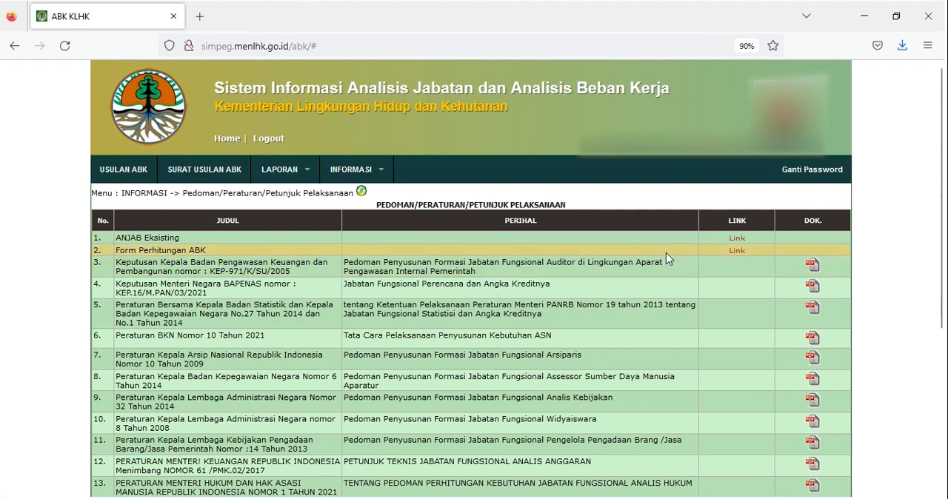
click(736, 250)
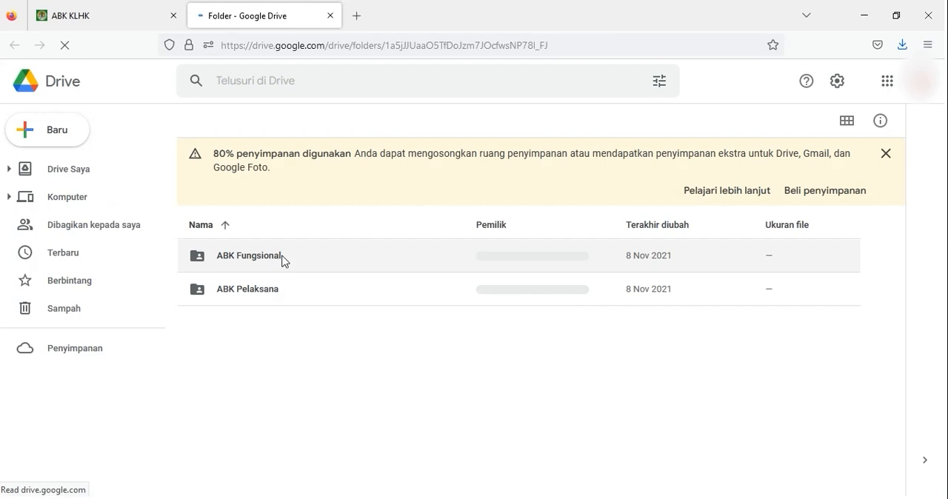
double_click(282, 260)
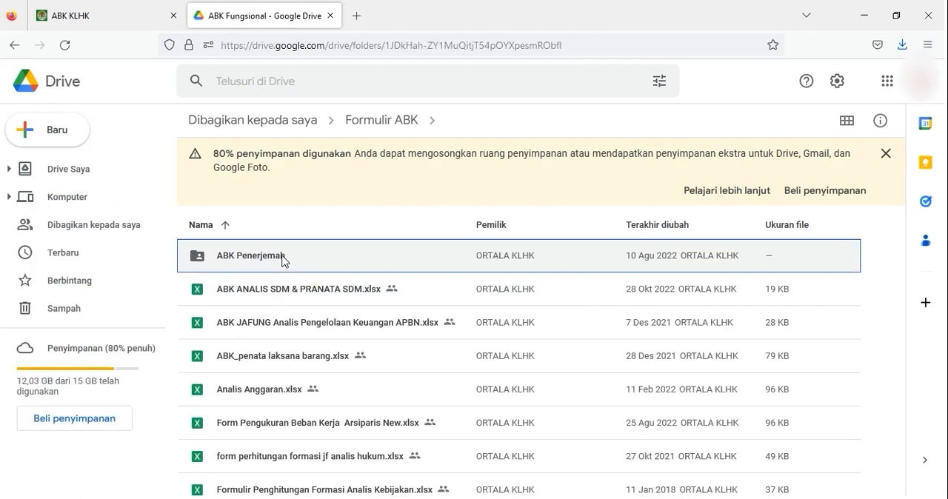
- Download the file Form Pengukuran Beban Kerja Arsiparis New.xlsx from the ABK Fungsional folder
scroll(283, 260, down, 1)
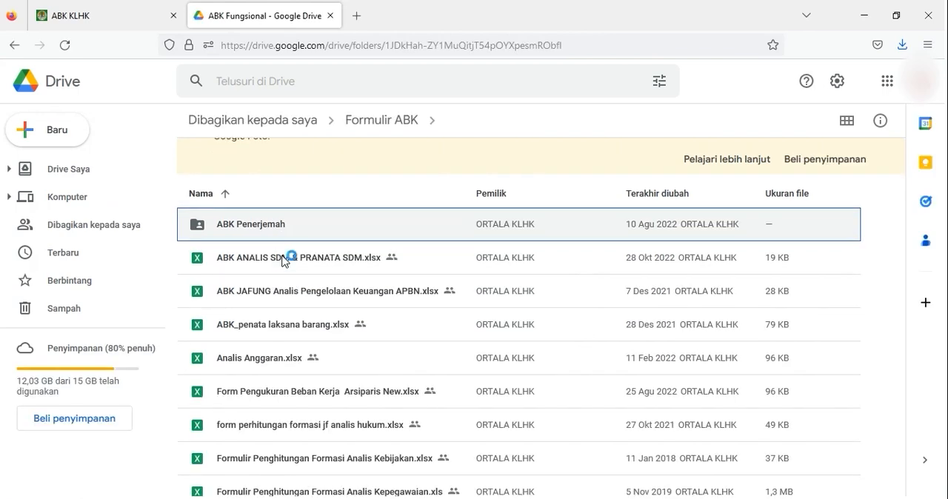
click(337, 400)
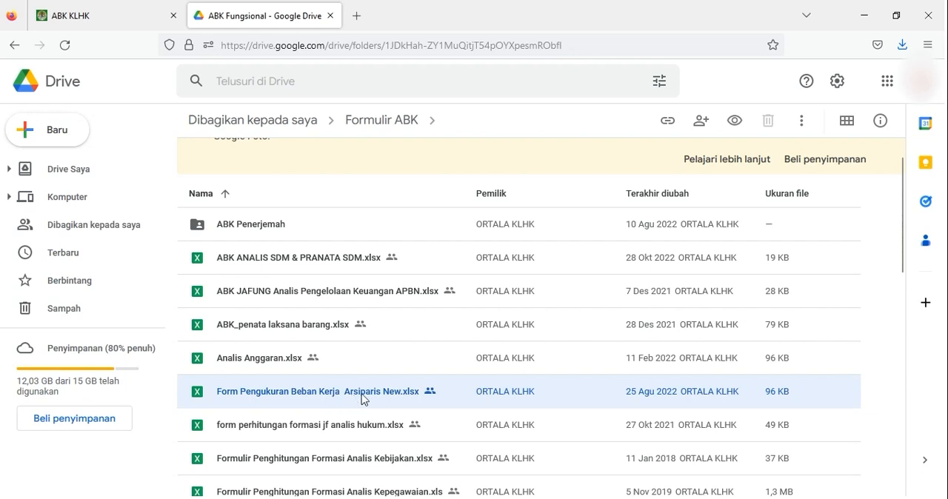
scroll(358, 364, down, 1)
right_click(358, 364)
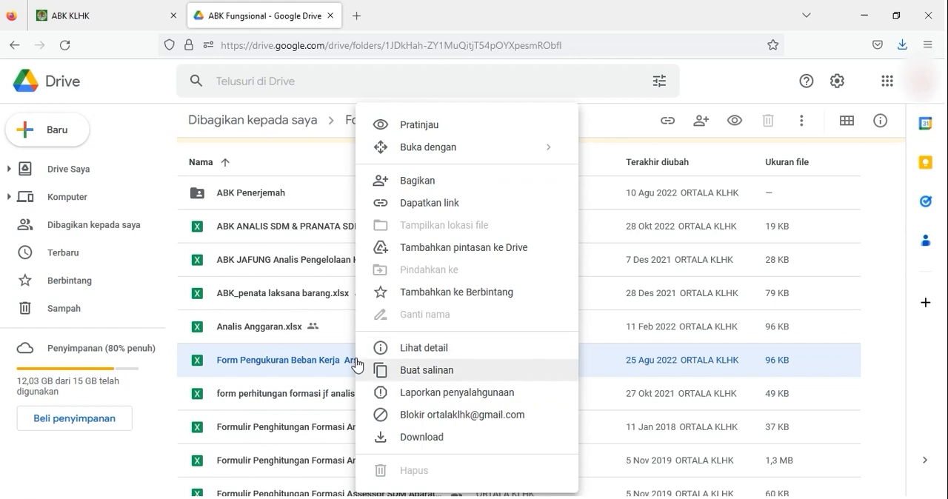
click(417, 440)
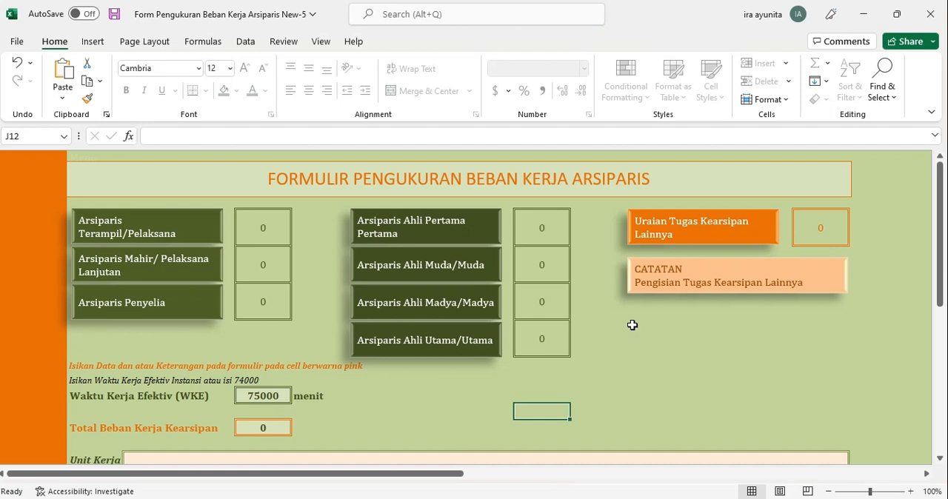
- Open the Arsiparis Ahli Muda/Muda form in the workbook, select its Unit Kerja cell, and save the workbook
click(446, 259)
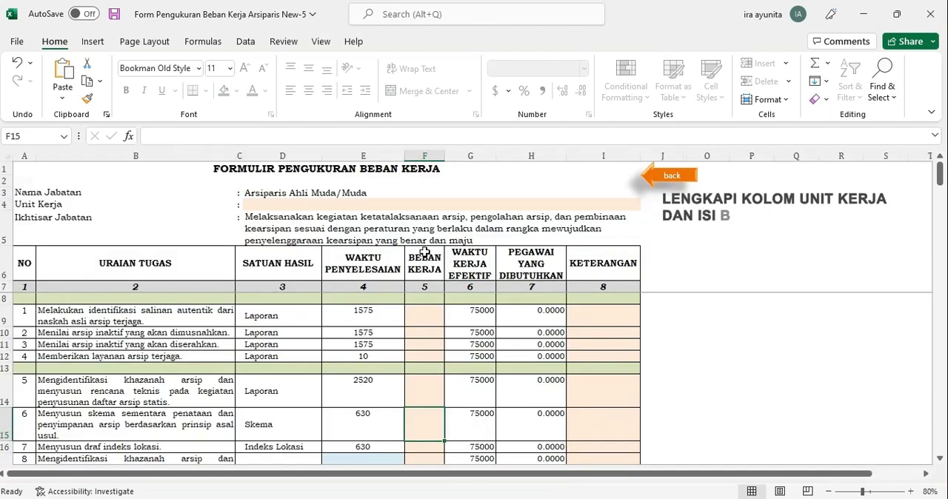
click(251, 207)
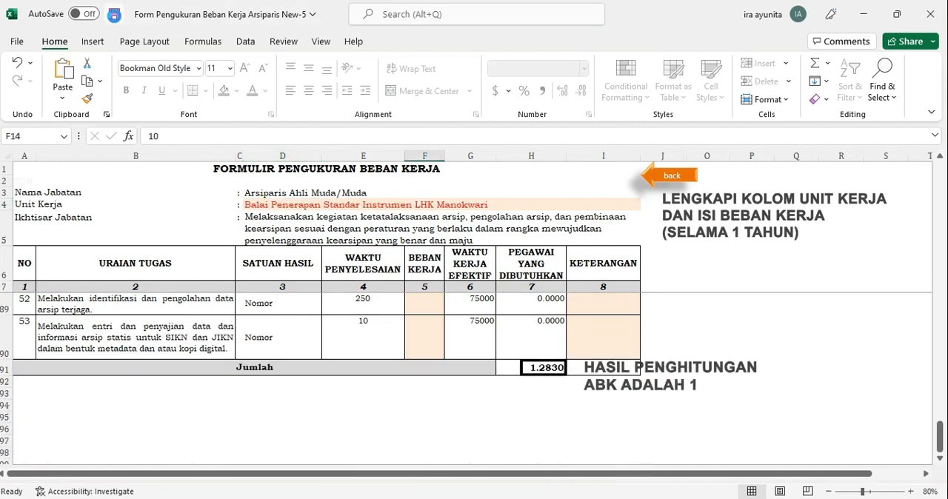
click(114, 15)
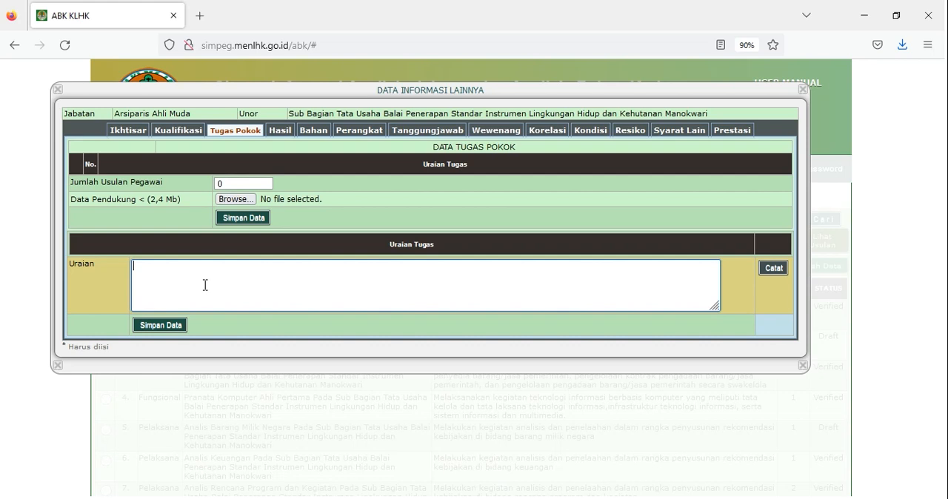
- In ABK KLHK, record the Arsiparis Ahli Muda tasks, starting with "Melakukan identifikasi salinan autentik dari naskah asli arsip terjaga", and save the Uraian Tugas data
text(Melakukan identifikasi salinan autentik dari naskah asli arsip terjaga)
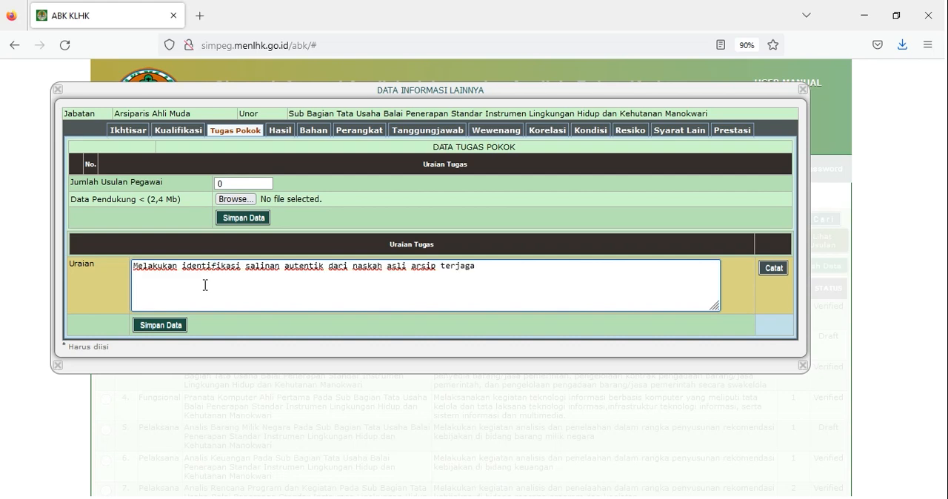
click(774, 270)
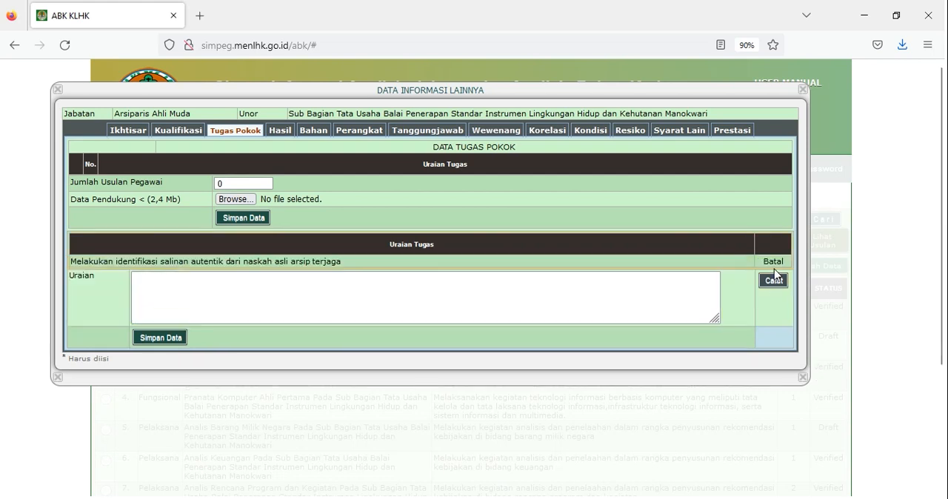
click(599, 292)
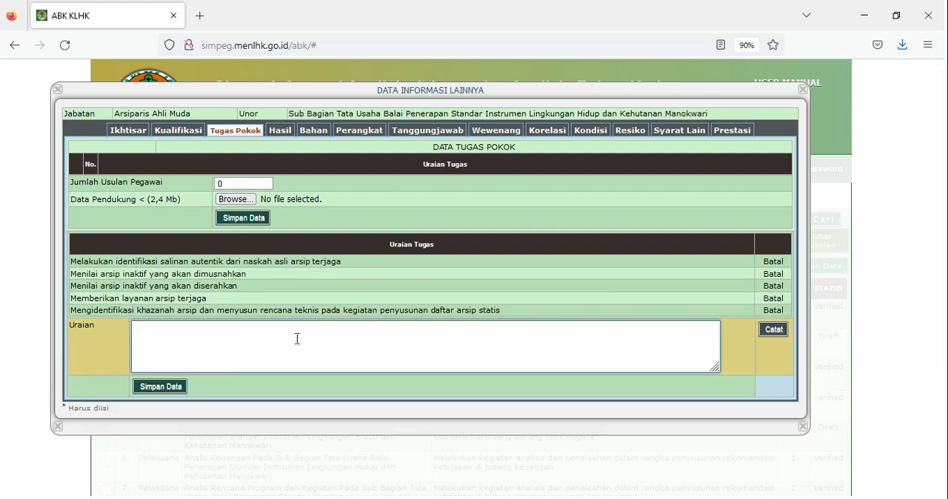
click(149, 392)
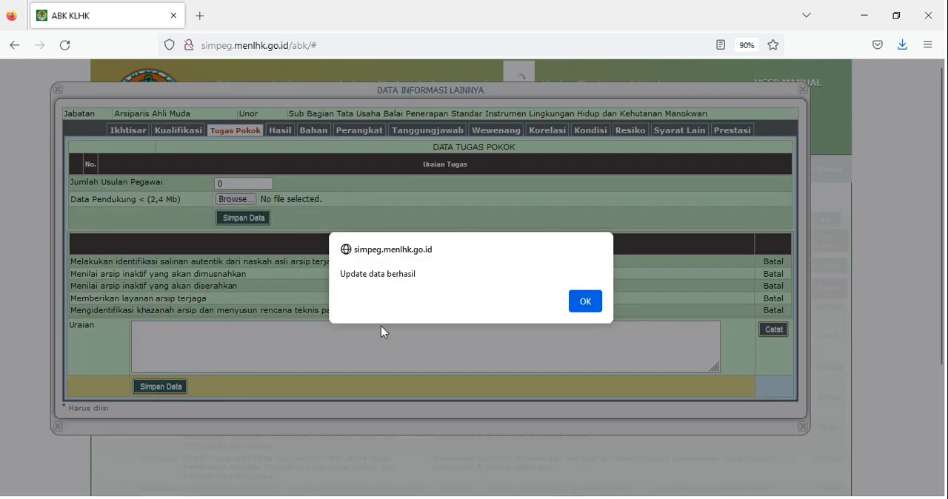
click(586, 303)
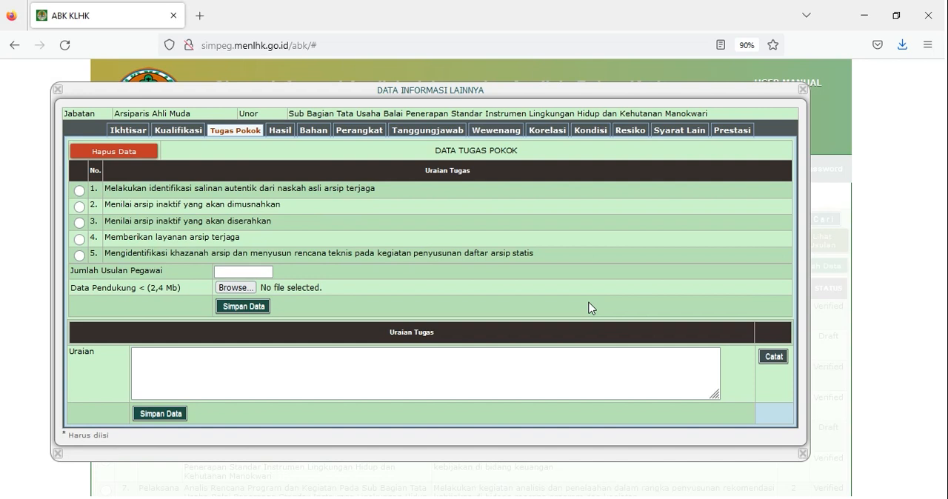
- Set Jumlah Usulan Pegawai to 1, attach Form Pengukuran Beban Kerja Arsiparis New-4.xlsx from the Desktop as Data Pendukung, and save the data
scroll(266, 266, down, 1)
click(267, 242)
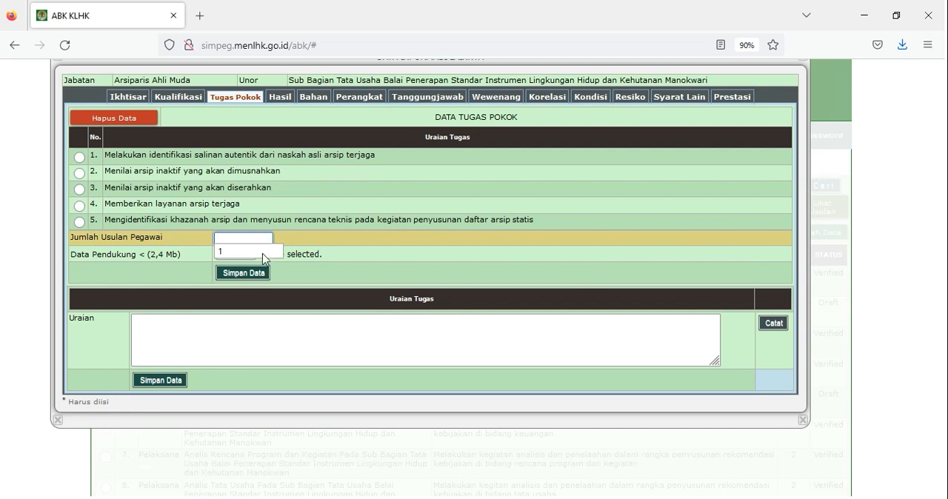
click(263, 254)
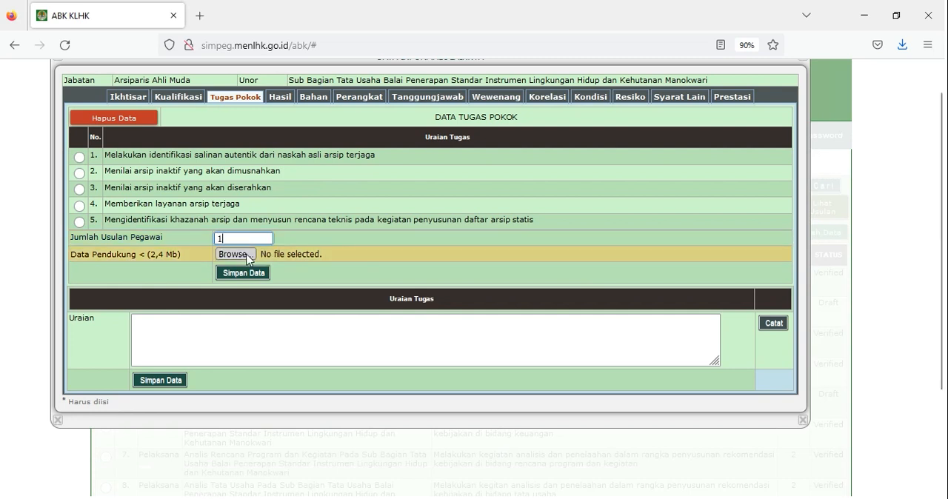
click(247, 255)
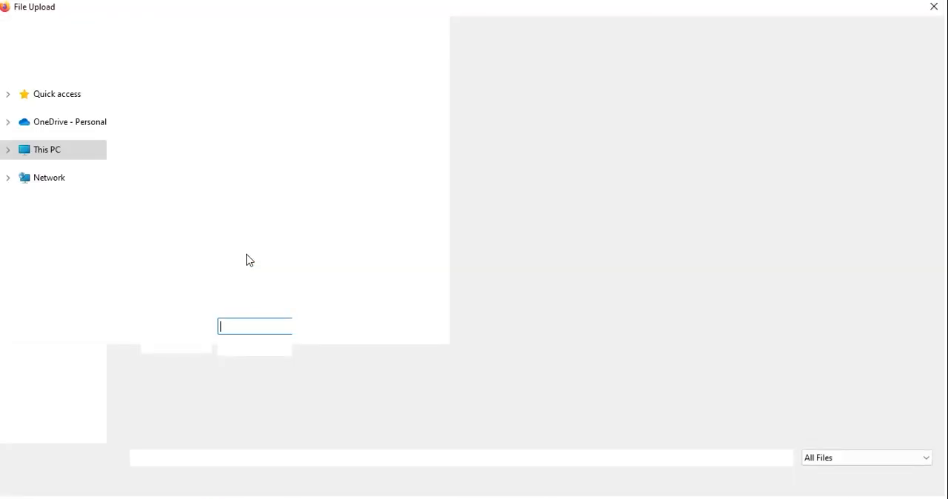
click(216, 178)
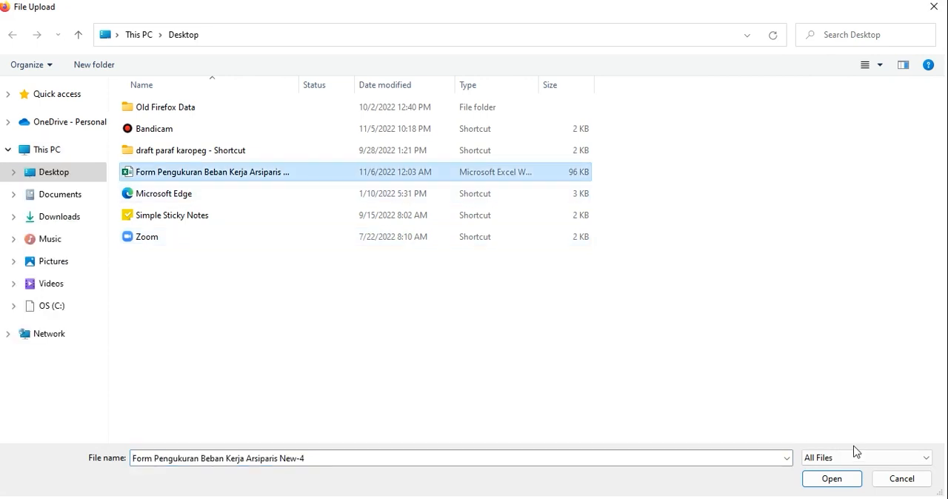
click(853, 480)
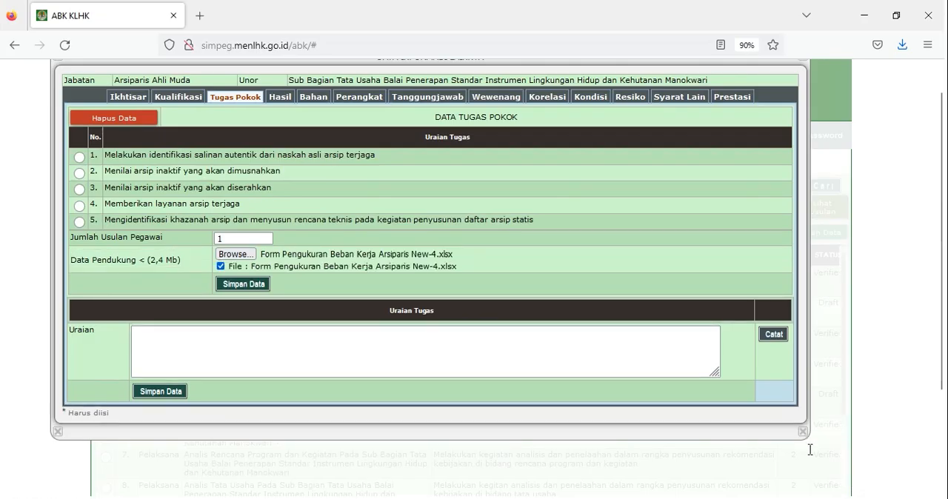
click(259, 288)
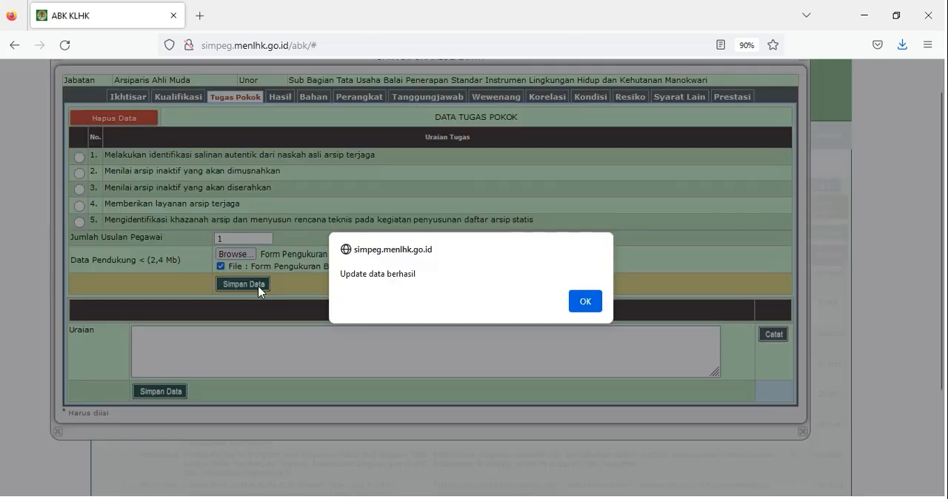
click(596, 306)
click(312, 339)
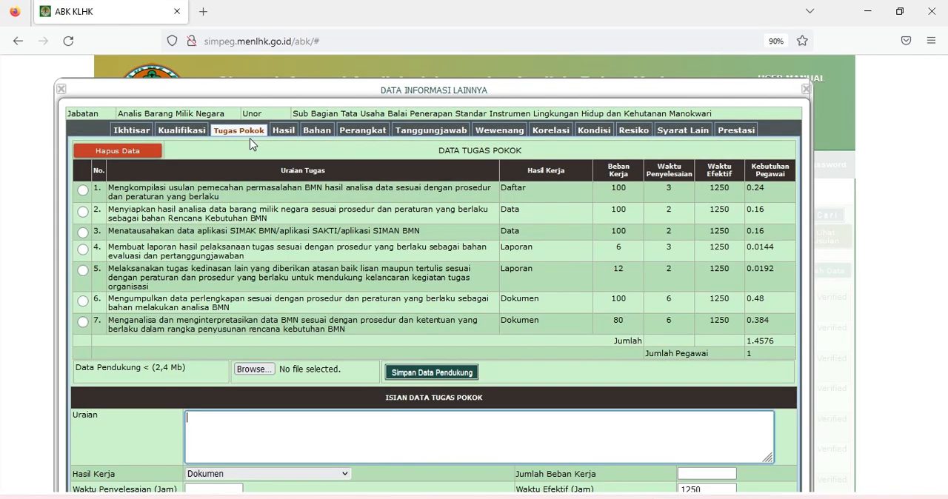
- Record seven Hasil Kerja entries for Analis Barang Milik Negara, starting with "Daftar kompilasi usulan pemecahan permasalahan BMN", and save them
click(281, 135)
click(102, 178)
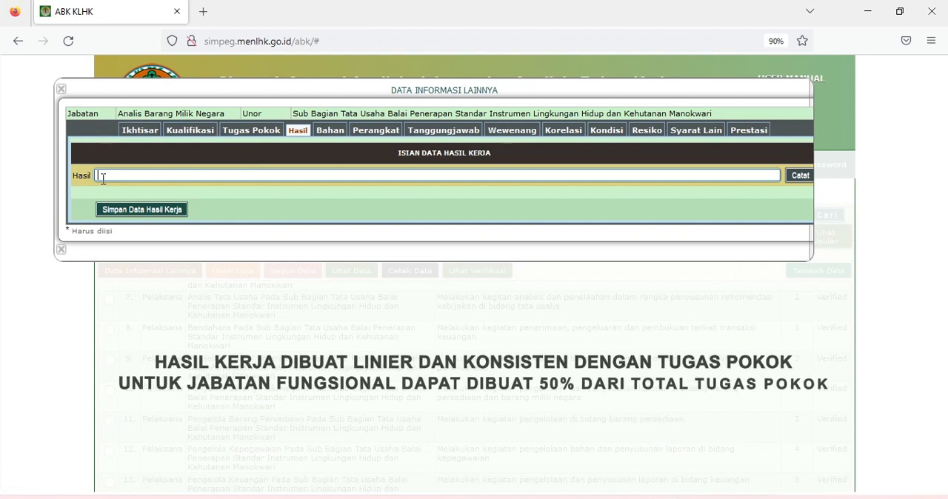
text(Daftar kompilasi usulan pemecahan permasalahan BMN)
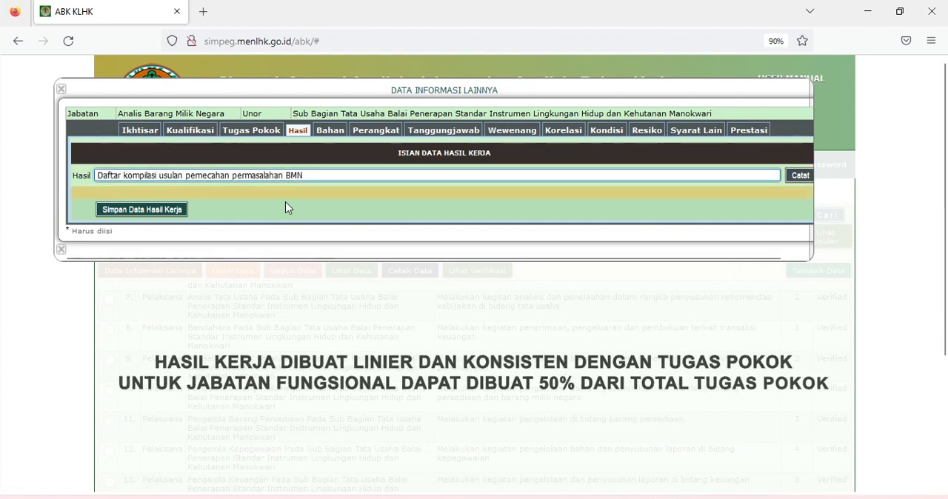
click(802, 178)
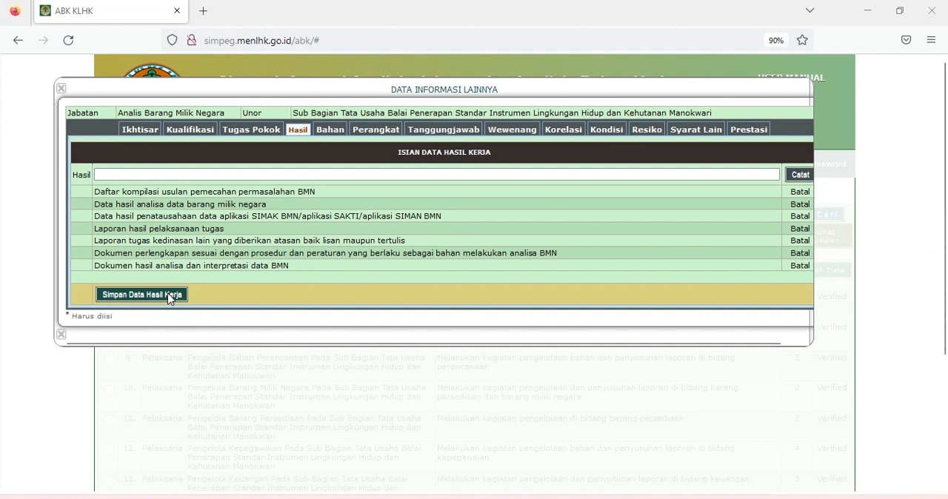
click(169, 296)
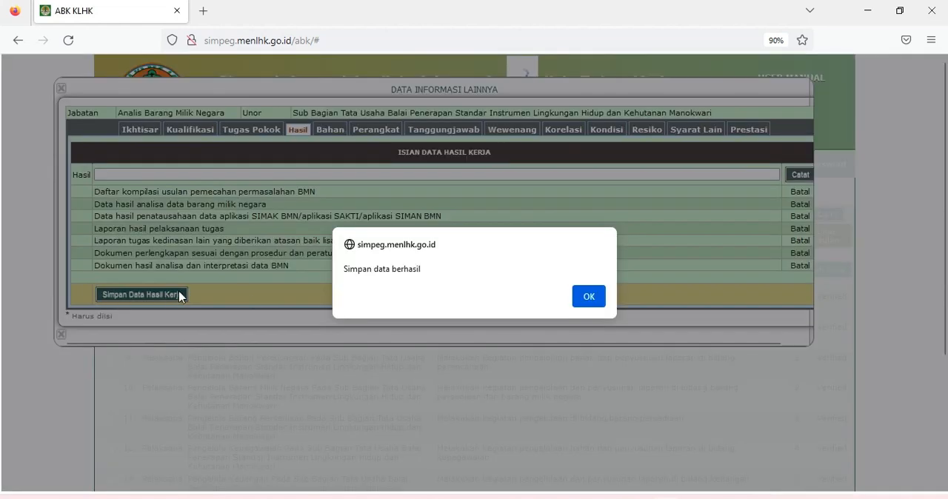
click(593, 295)
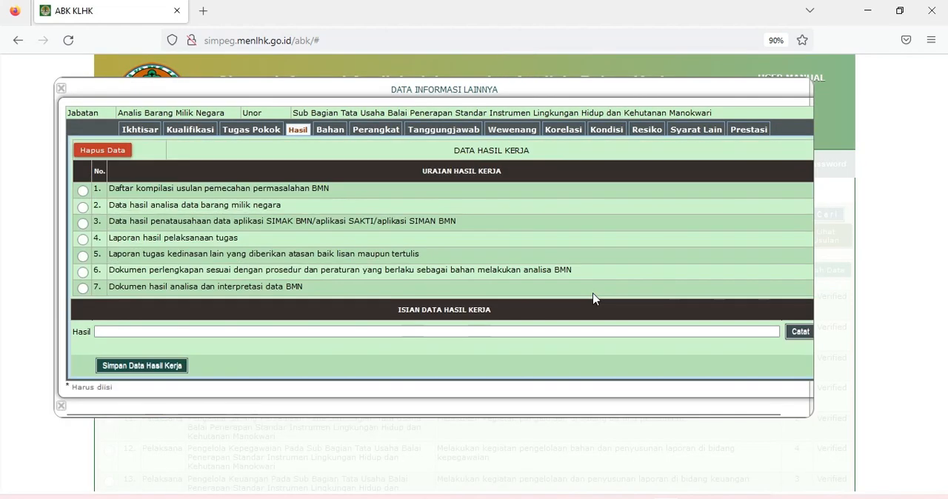
- Record a Bahan Kerja entry for each main task, starting with "Data Barang" for "Kompilasi usulan pemecahan permasalahan BMN", and save the Bahan Kerja data
click(327, 130)
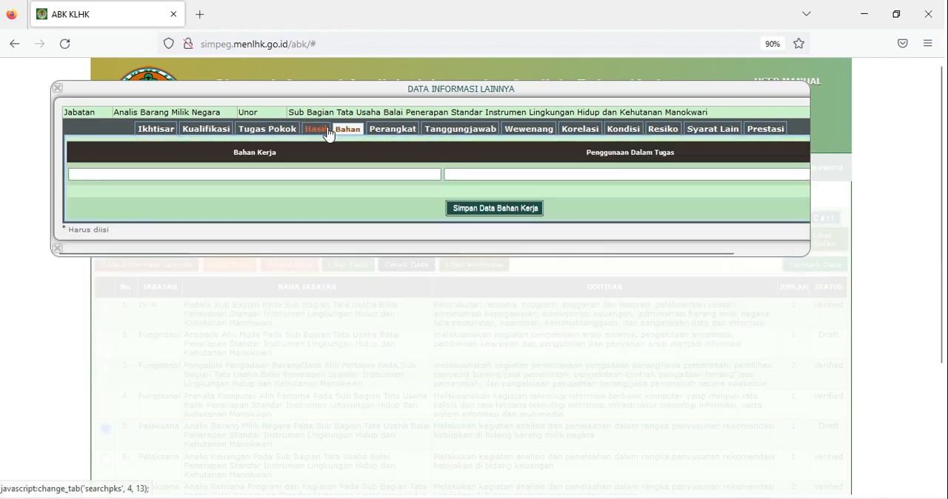
click(329, 174)
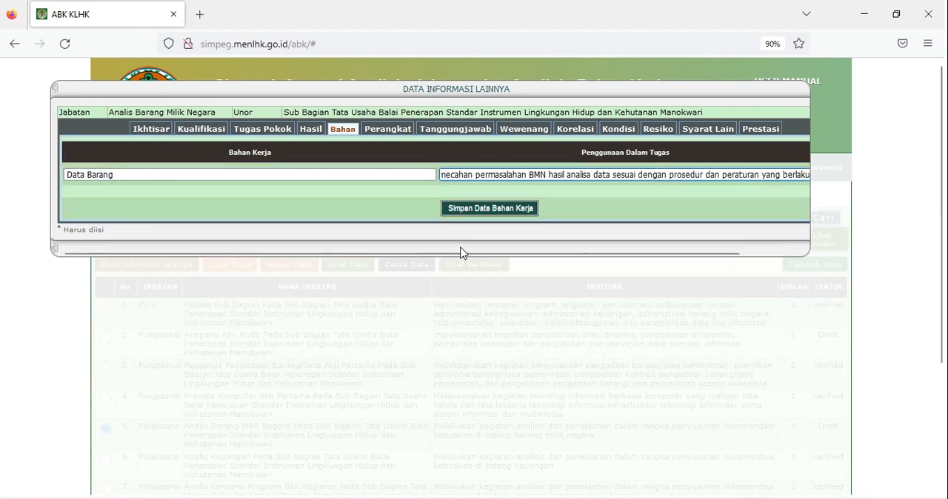
drag(460, 254, 508, 260)
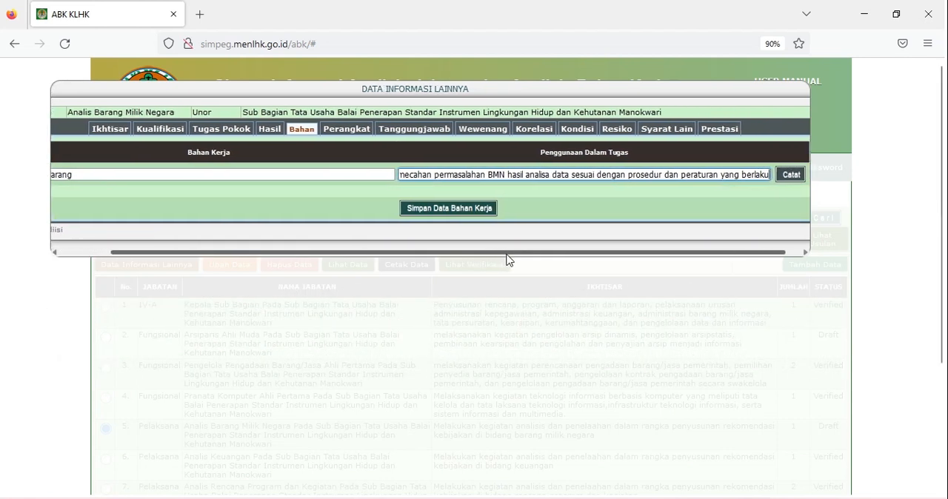
click(793, 177)
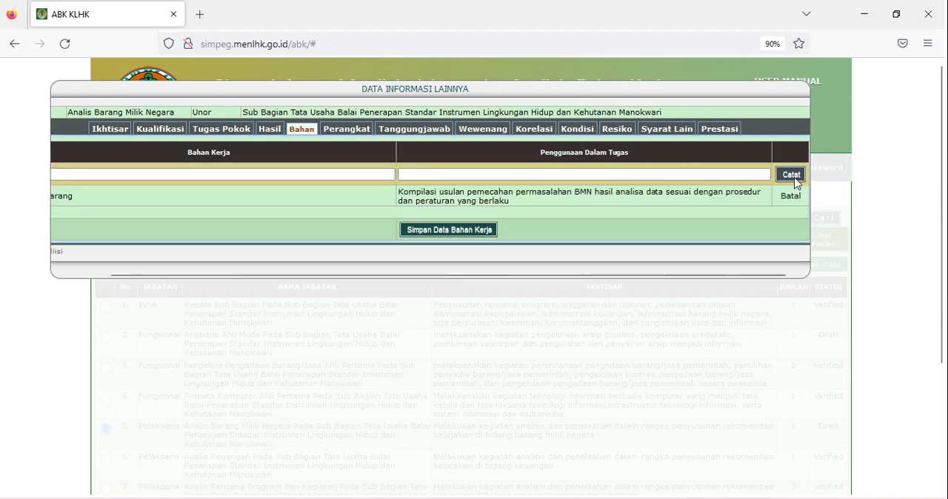
drag(602, 275, 525, 275)
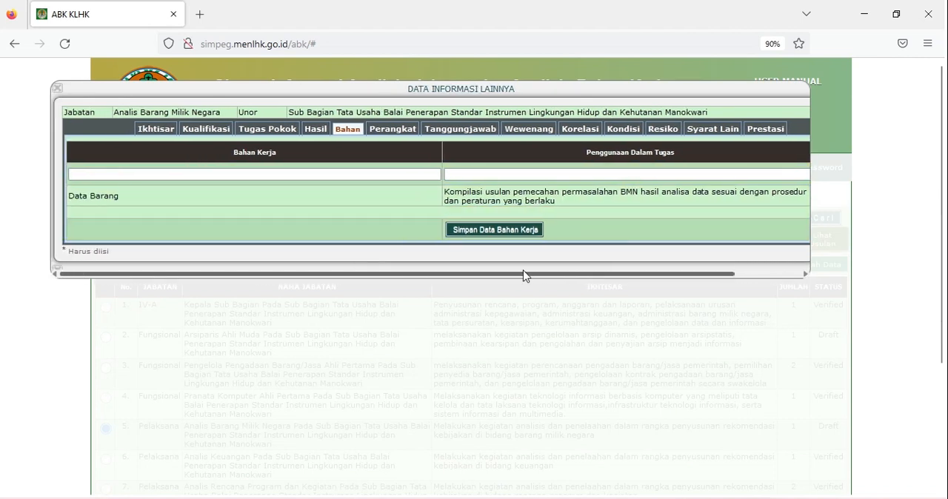
click(410, 174)
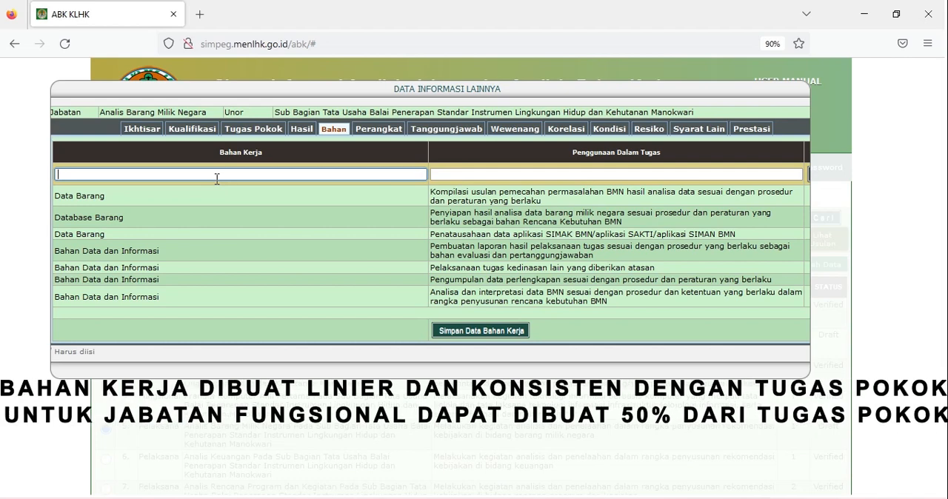
click(507, 334)
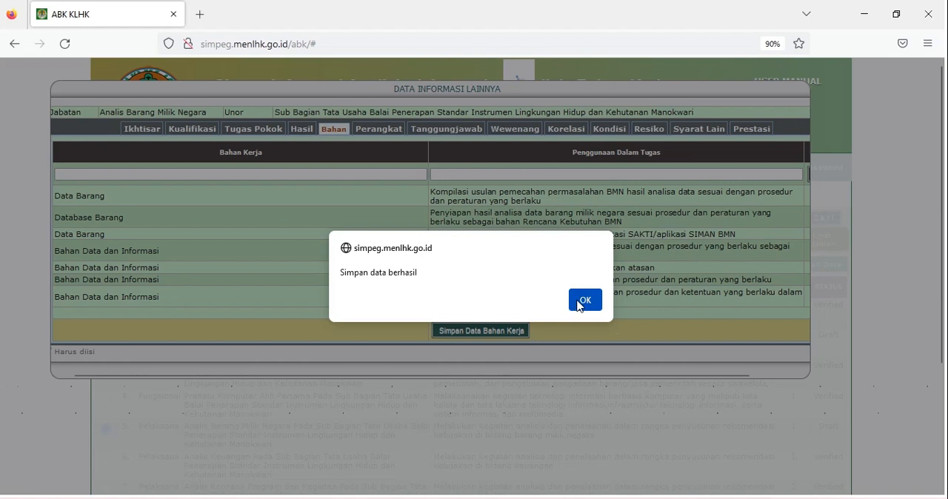
click(581, 303)
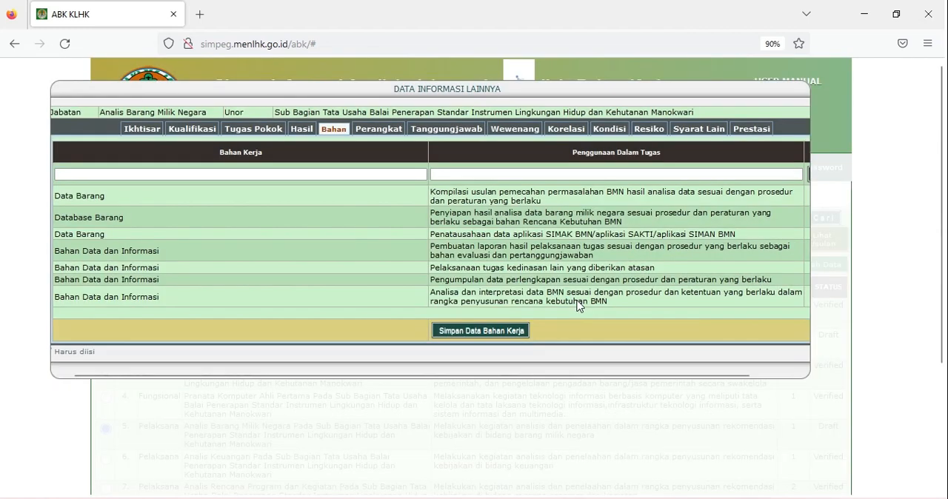
- Record "Regulasi atau Peraturan/Petunjuk Pelaksanaan/Petunjuk Teknis/Pedoman/SOP" as Perangkat Kerja for each main task, starting with "Mengkompilasi usulan pemecahan permasalahan BMN", and save the data
click(401, 131)
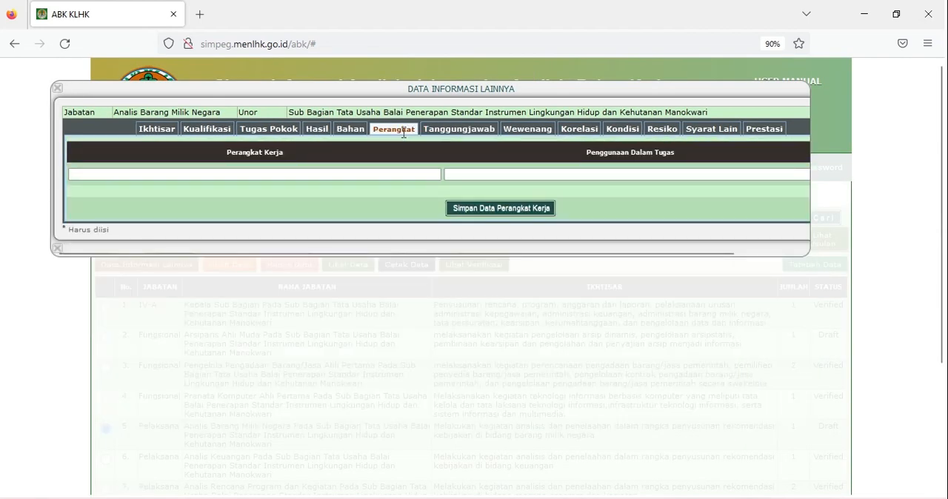
click(384, 173)
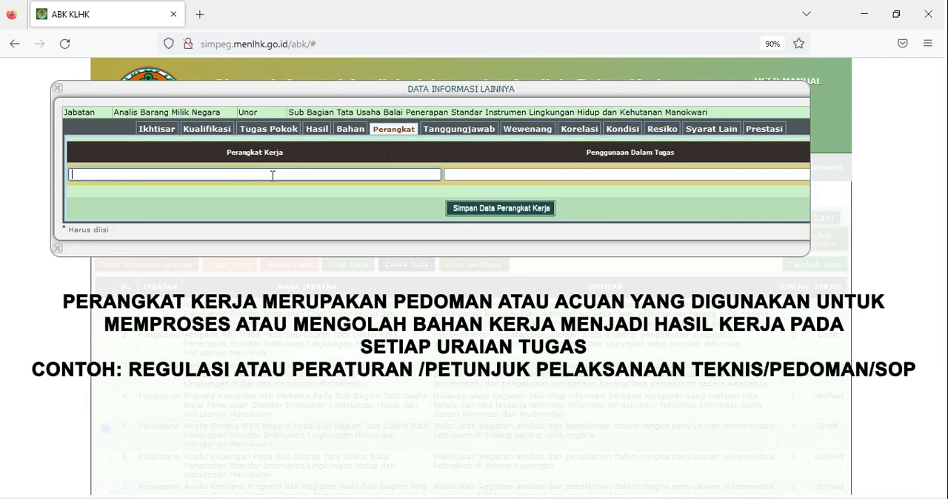
text(Regulasi atau Peraturan/Petunjuk Pelaksanaan/Petunjuk Teknis/Pedoman/SOP)
click(469, 178)
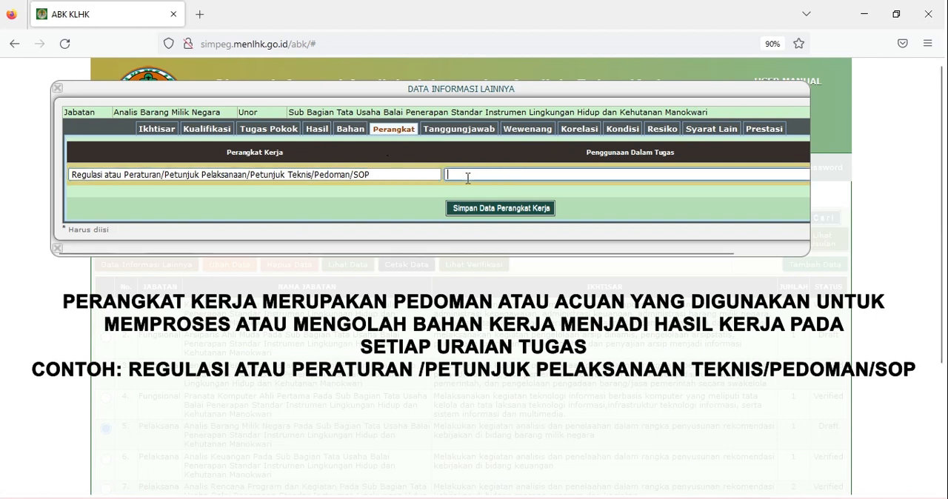
text(Mengkompilasi usulan pemecahan permasalahan BMN hasil analisa data sesuai dengan prosedur)
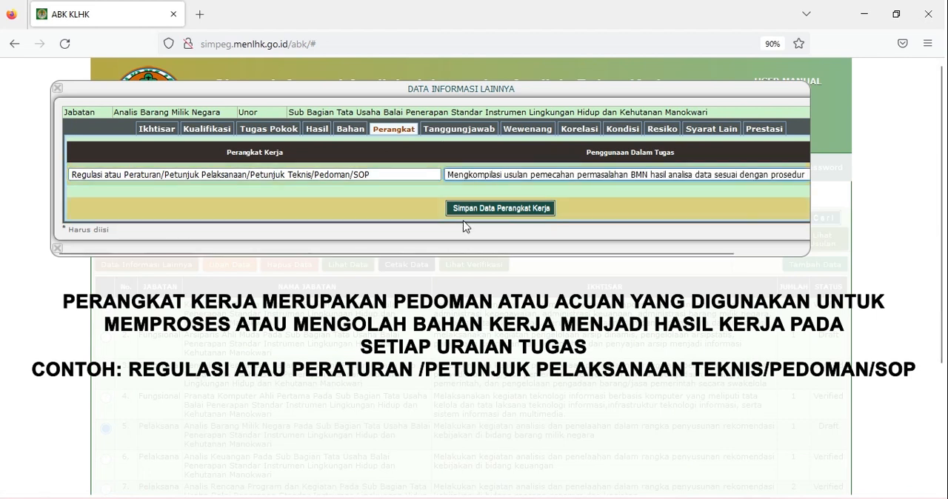
drag(467, 256, 525, 257)
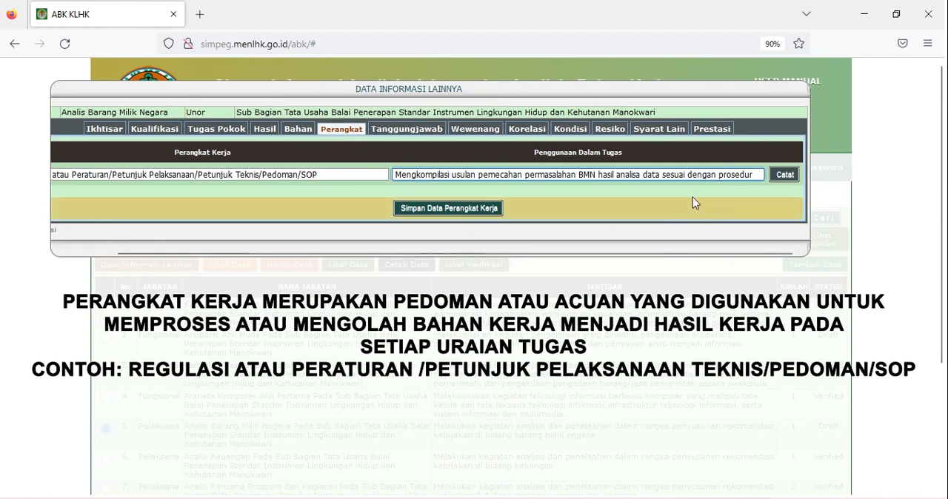
click(784, 175)
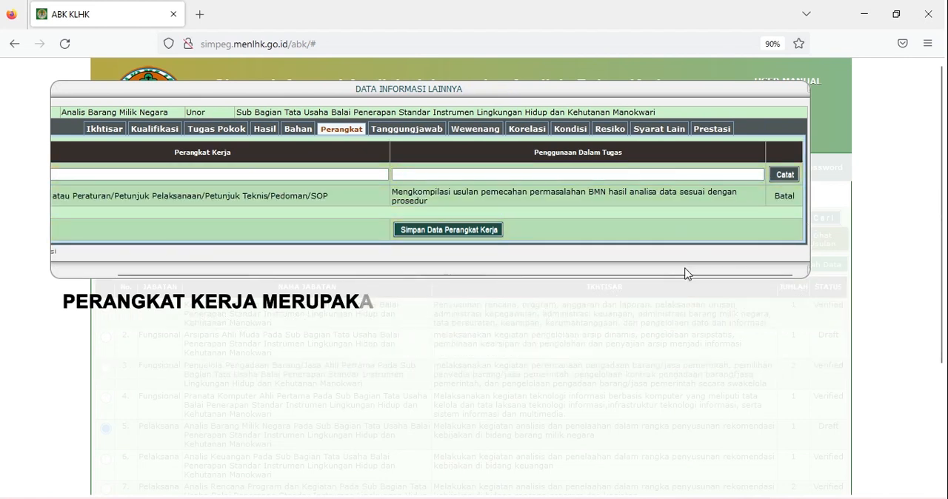
drag(686, 273, 627, 273)
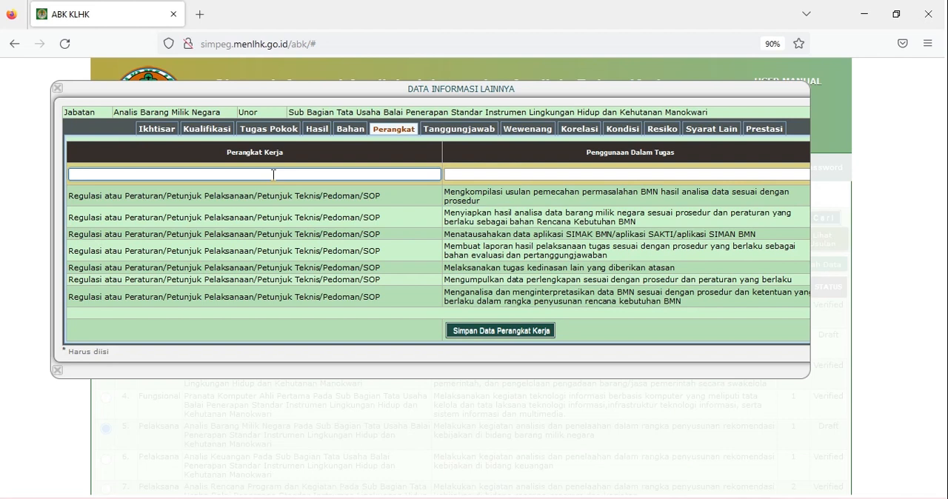
click(487, 333)
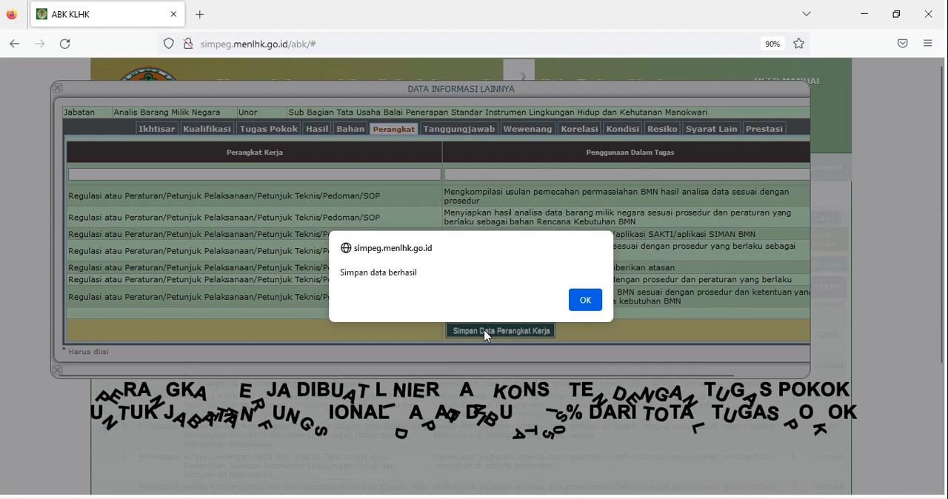
click(583, 299)
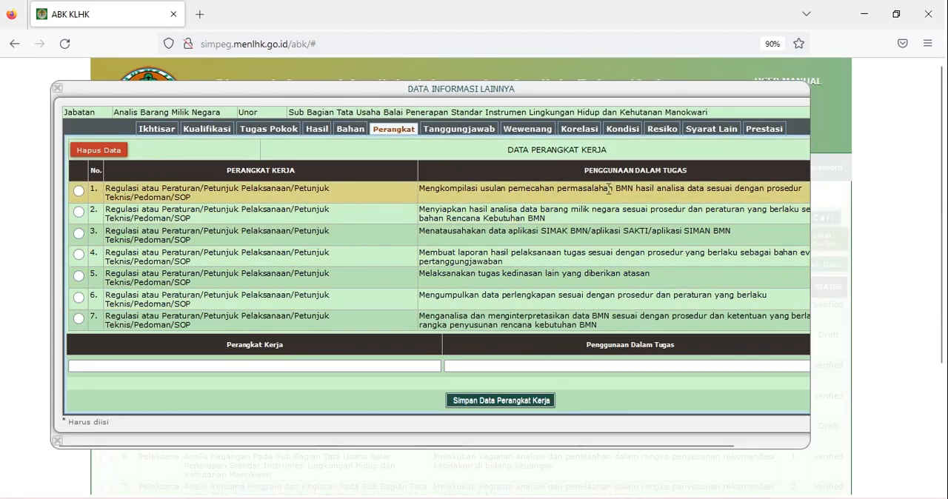
- Append "dan peraturan yang berlaku" to the Penggunaan Dalam Tugas text of the first saved Perangkat Kerja entry
double_click(792, 191)
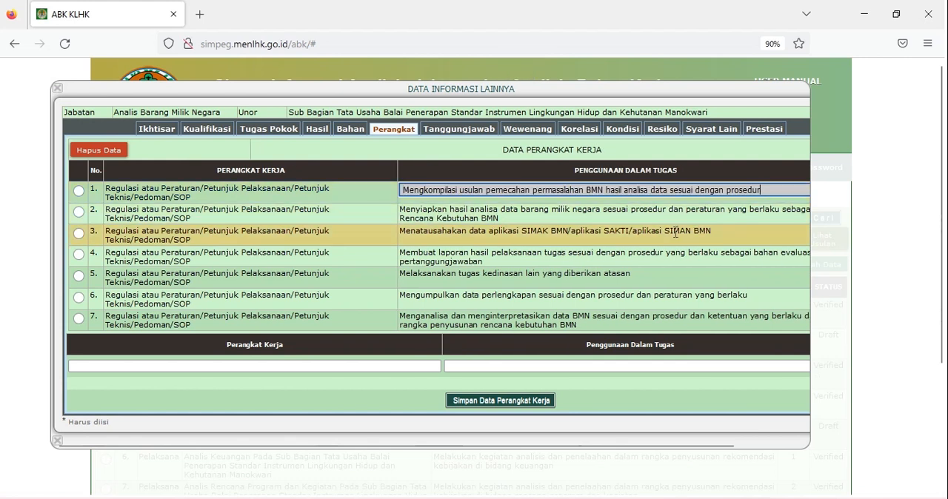
text(dan peraturan yang berlaku)
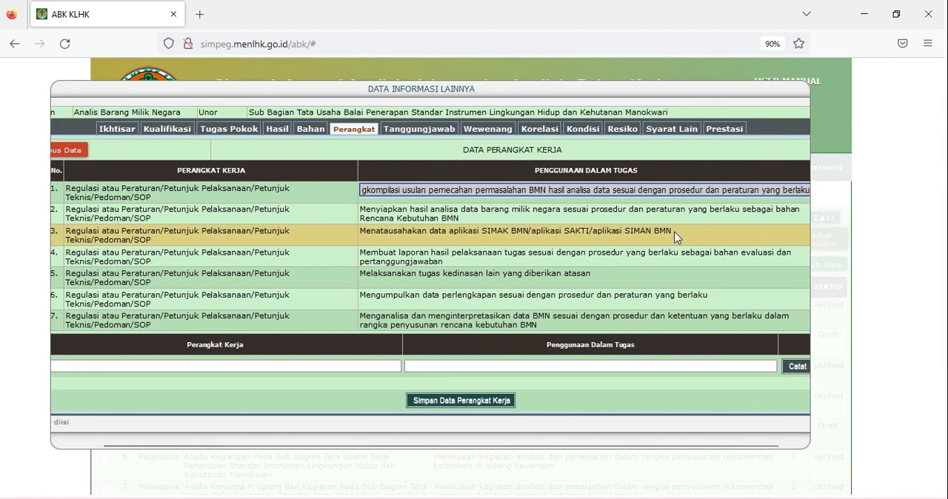
click(372, 348)
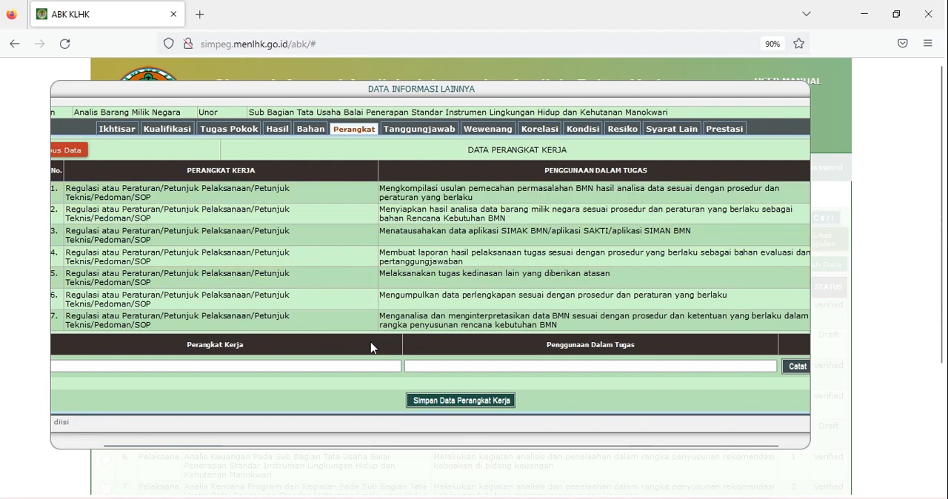
click(376, 364)
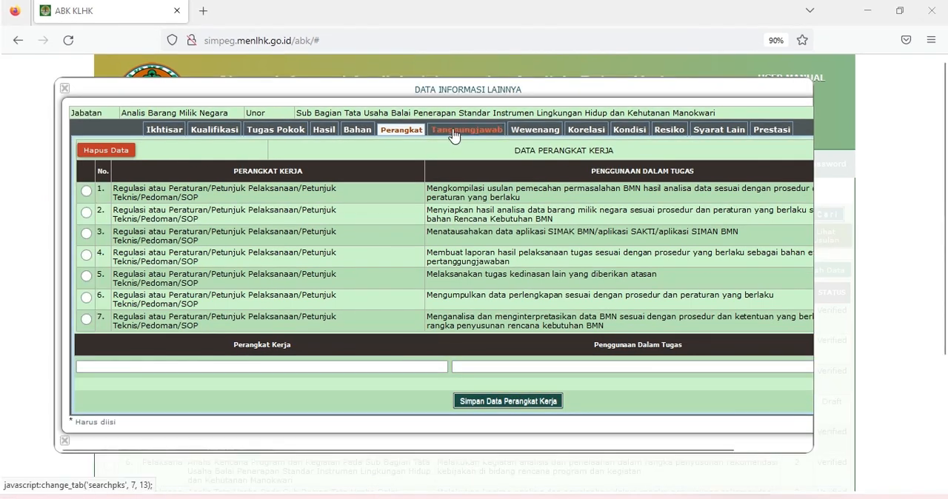
- Record seven Tanggung Jawab entries, starting with "Kesiapan data kompilasi usulan pemecahan permasalahan BMN", and save the Tanggung Jawab Kerja data
click(454, 133)
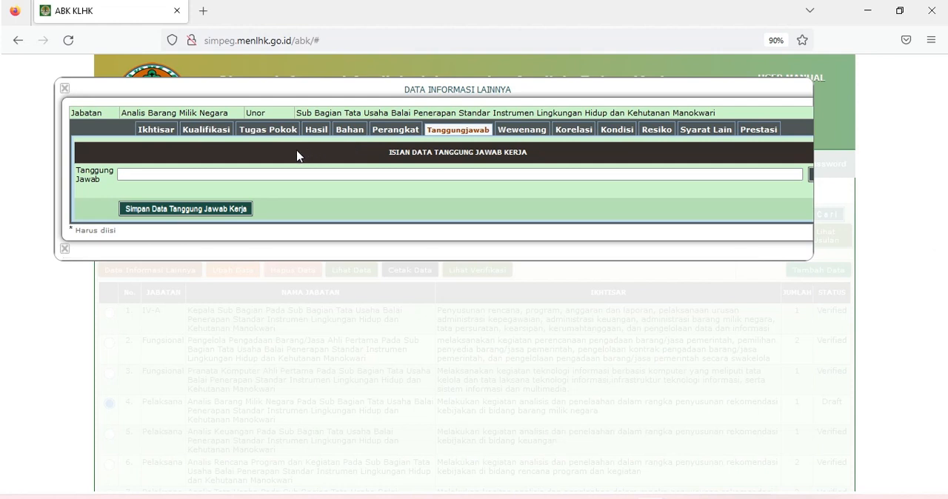
click(250, 173)
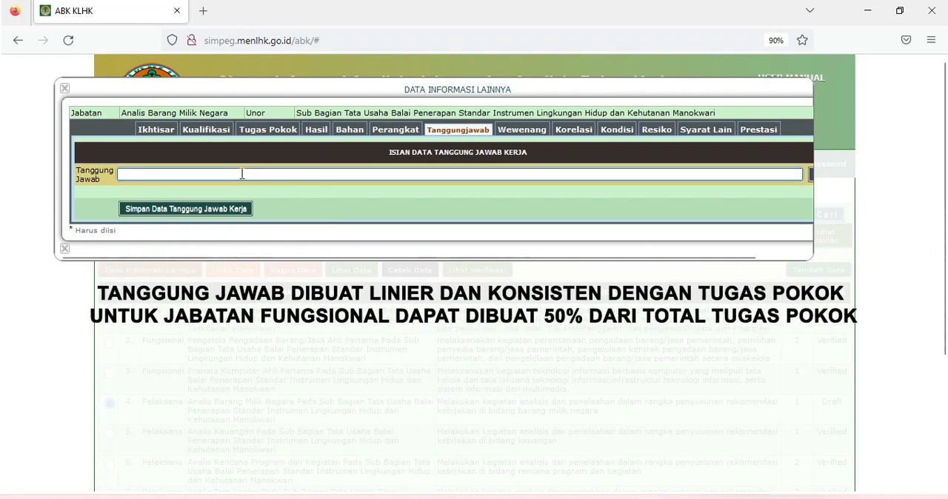
text(Kesiapan data kompilasi usulan pemecahan permasalahan BMN hasil analisa data sesuai dengan prosedur dan peraturan yang berlaku)
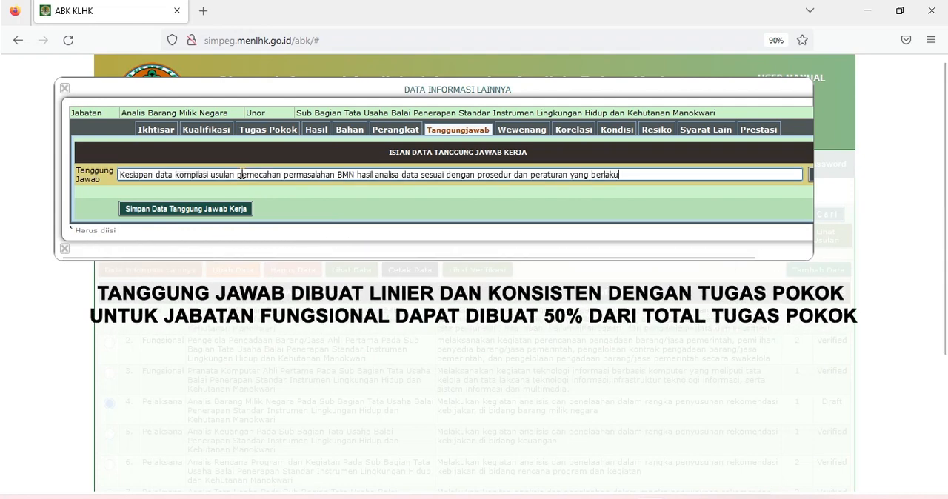
drag(302, 258, 363, 272)
click(779, 175)
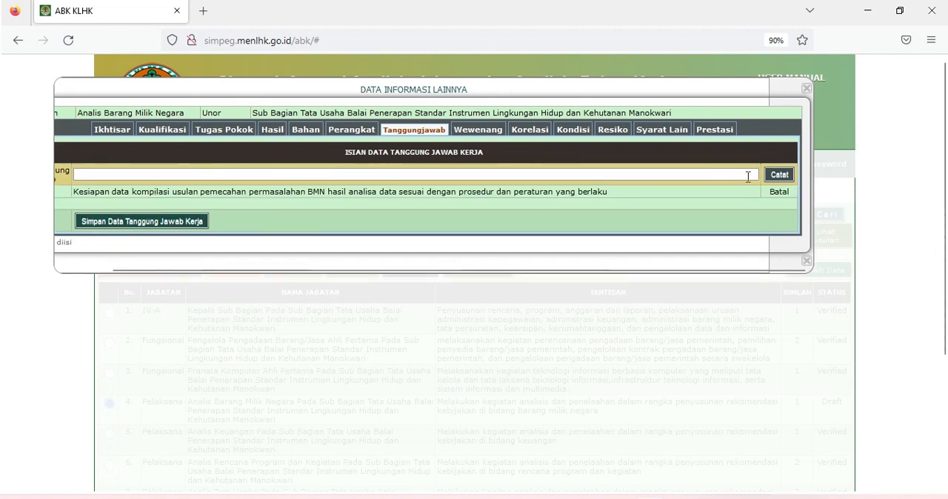
click(672, 174)
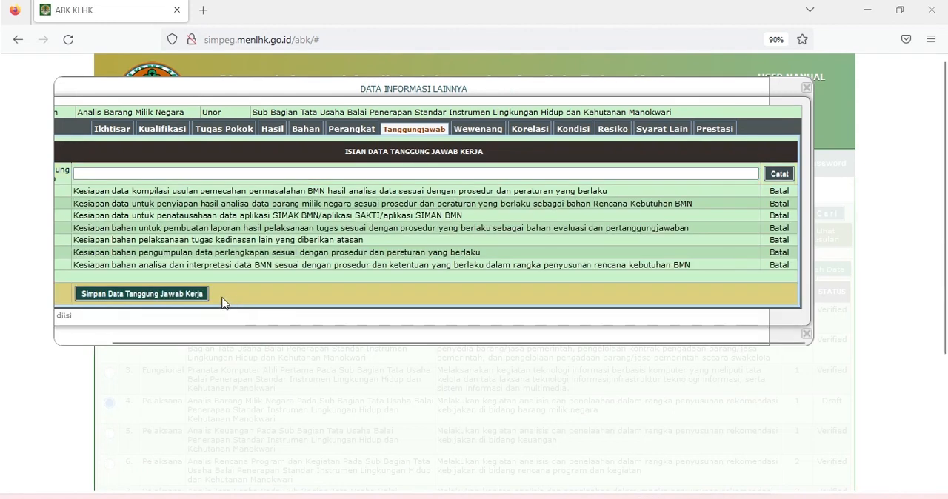
click(194, 294)
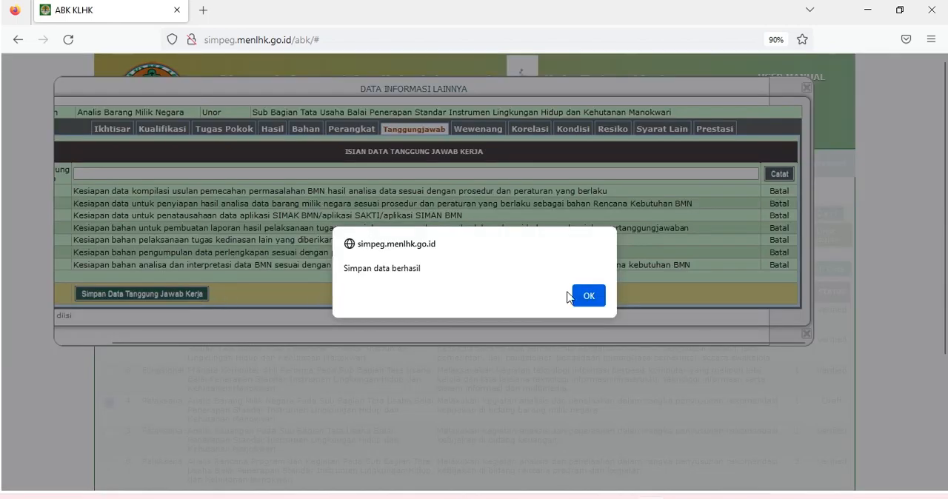
click(575, 297)
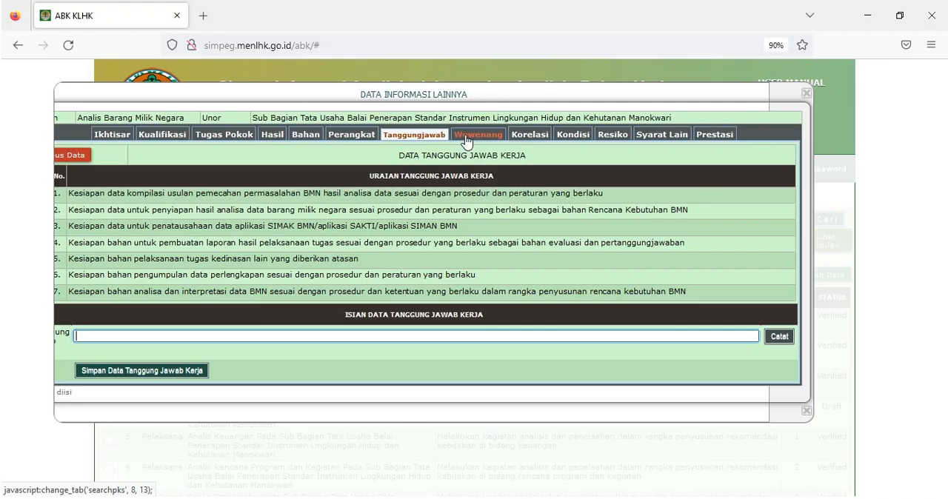
- Record seven Wewenang entries, starting with "Memastikan kesiapan data kompilasi usulan pemecahan permasalahan BMN", and save the Wewenang Kerja data
click(467, 137)
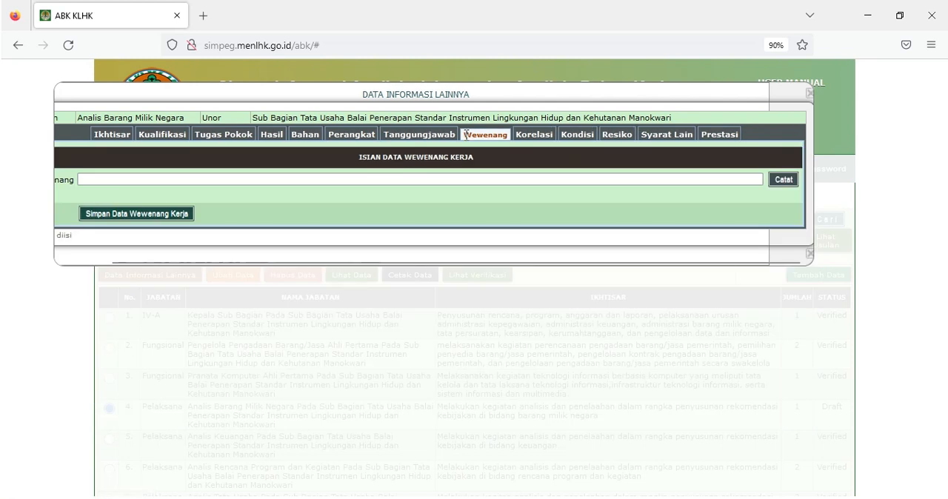
click(215, 183)
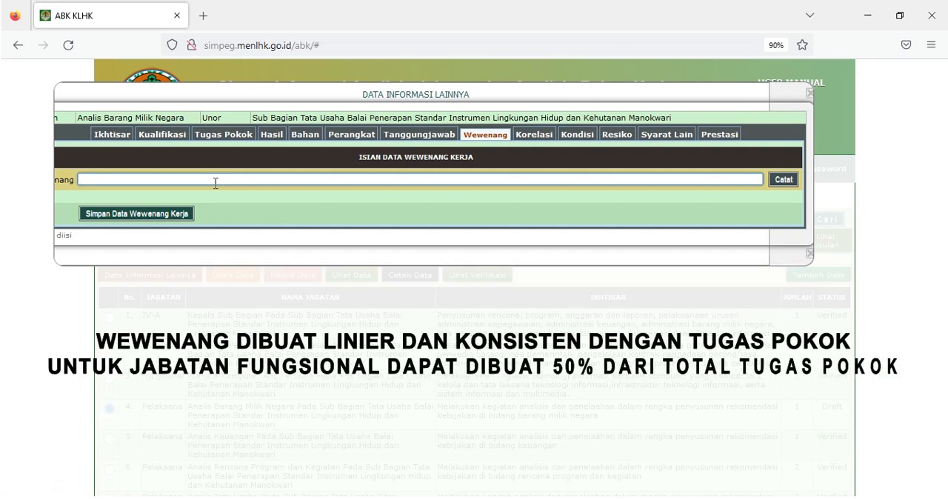
text(Memastikan kesiapan data kompilasi usulan pemecahan permasalahan BMN hasil analisa data sesuai dengan prosedur dan peraturan yang berlaku)
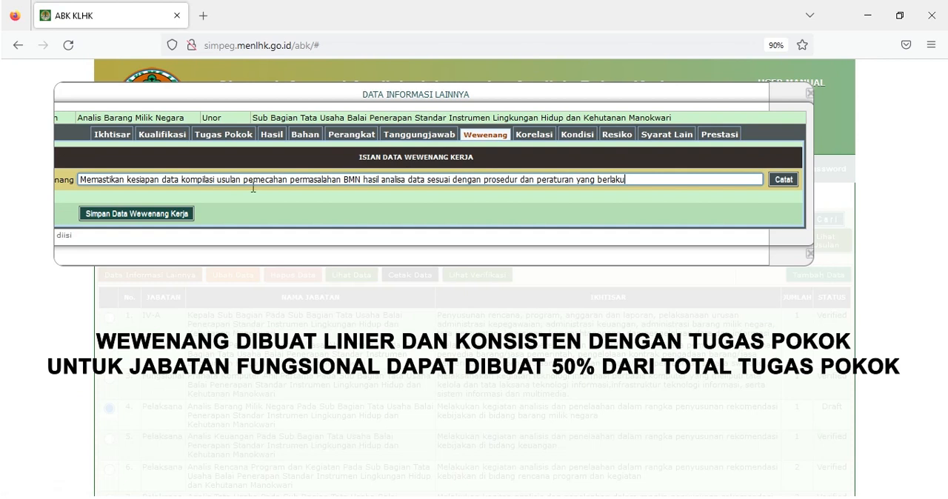
click(780, 183)
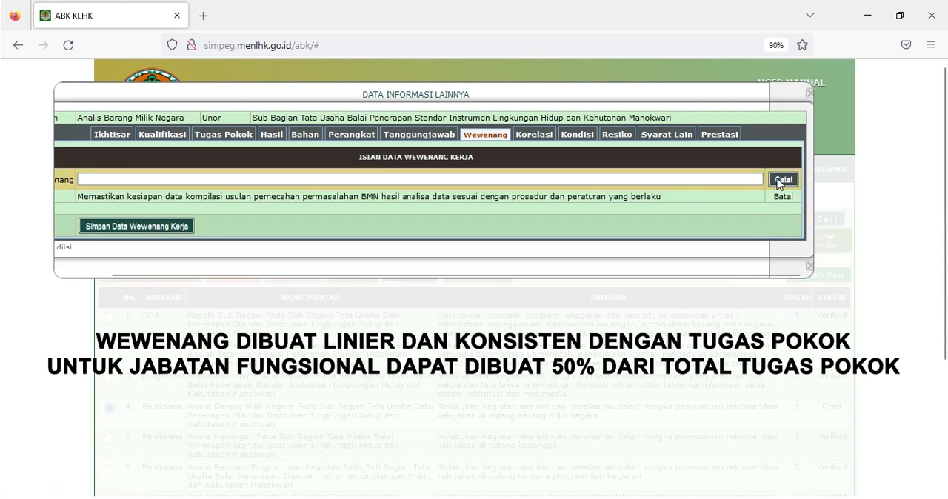
click(737, 179)
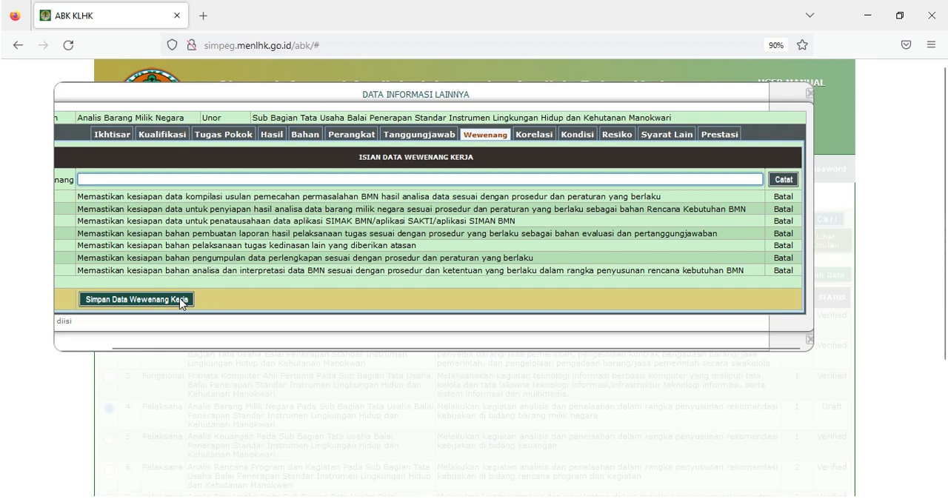
click(181, 300)
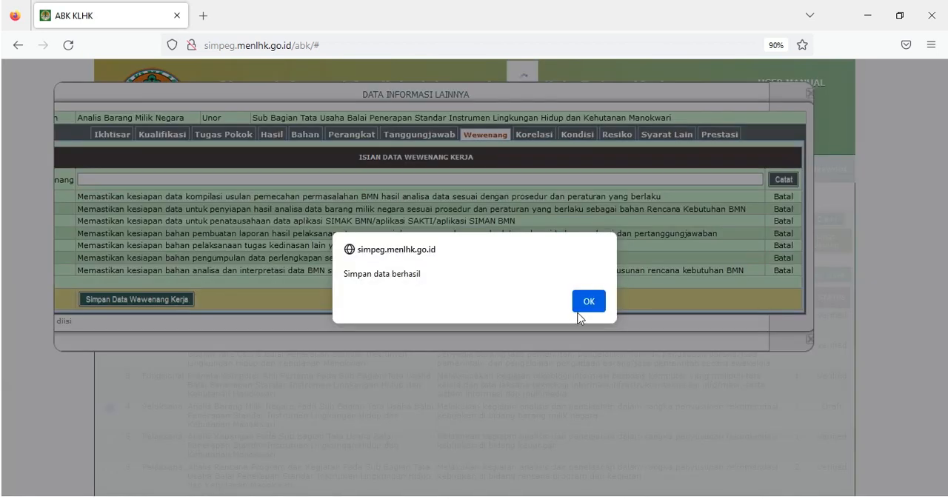
click(582, 308)
- Record and save Korelasi Kerja for Kepala Balai, Kepala Subbagian Tata Usaha (Koordinasi, konsultasi dan laporan kegiatan) and Jabatan Pelaksana/Jabatan Fungsional (Koordinasi dan kerja sama) at BPSILHK Manokwari
click(560, 139)
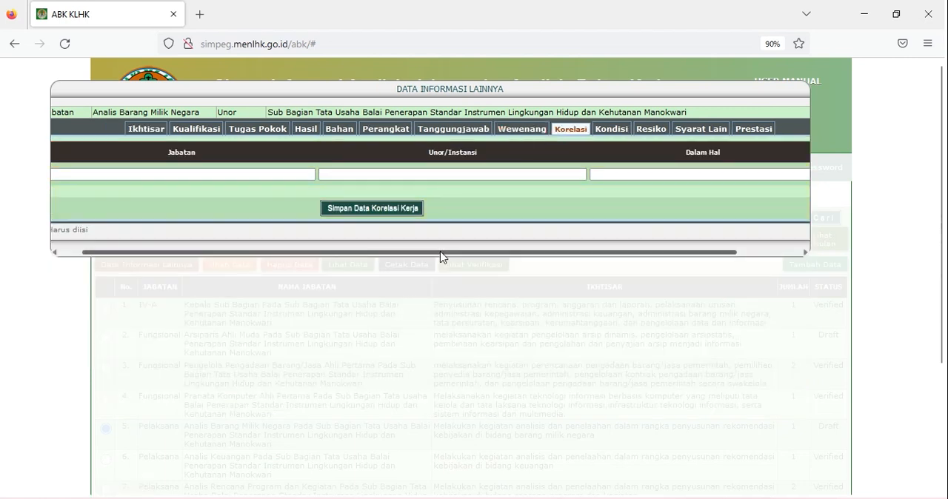
drag(441, 255, 405, 251)
click(315, 175)
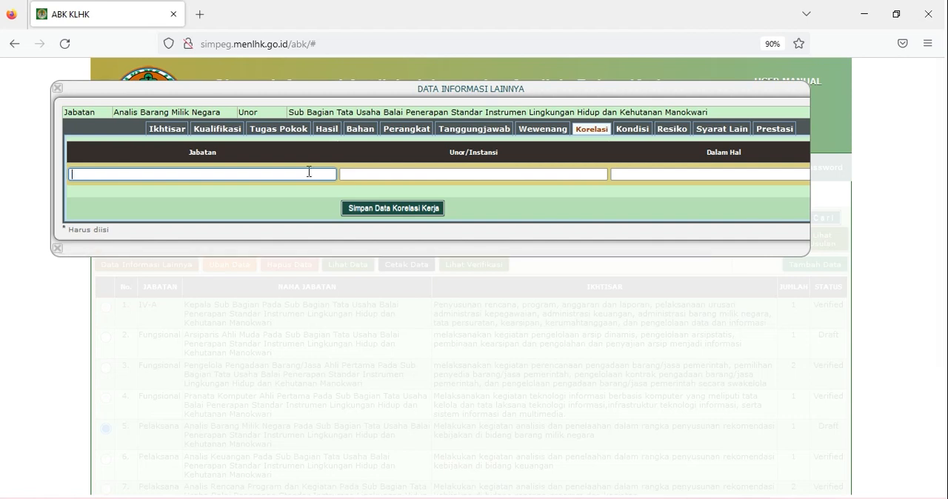
text(Kepala Balai)
click(439, 174)
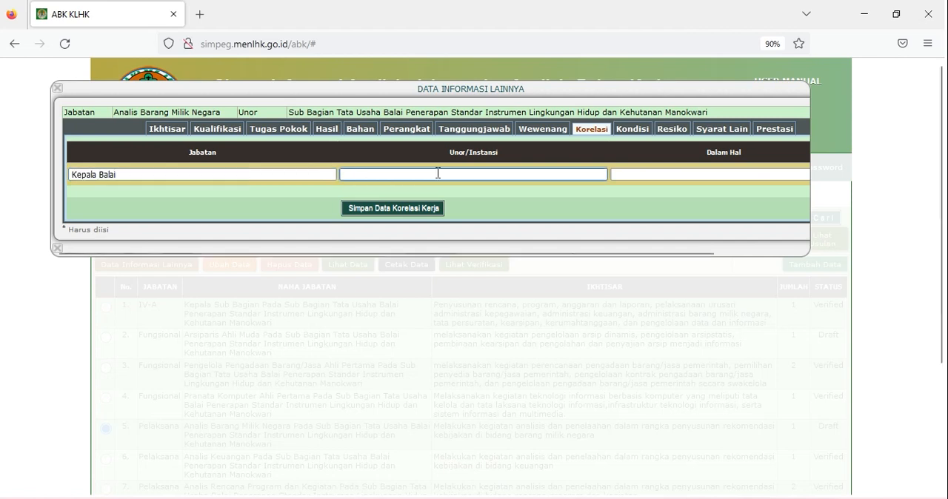
text(BPSILHK Manokwari)
click(637, 173)
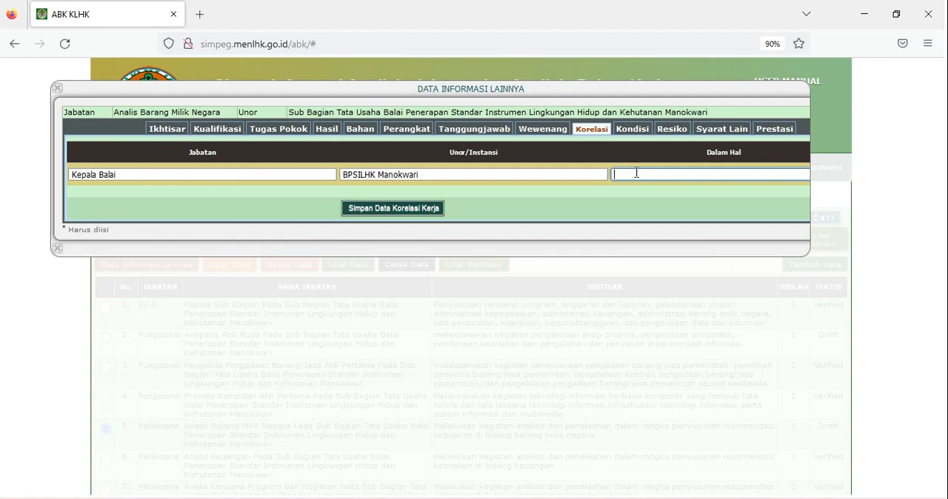
text(Koordinasi, konsultasi dan laporan kegiatan)
drag(599, 254, 671, 263)
click(793, 175)
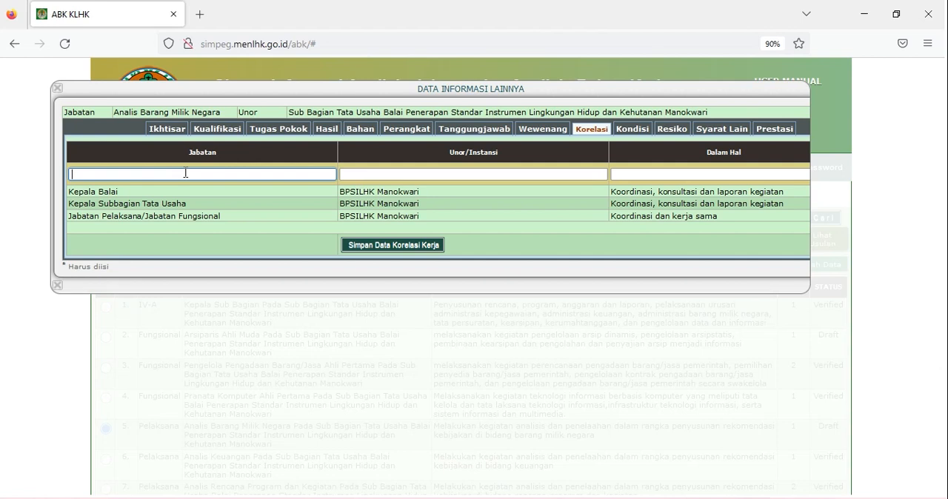
click(384, 246)
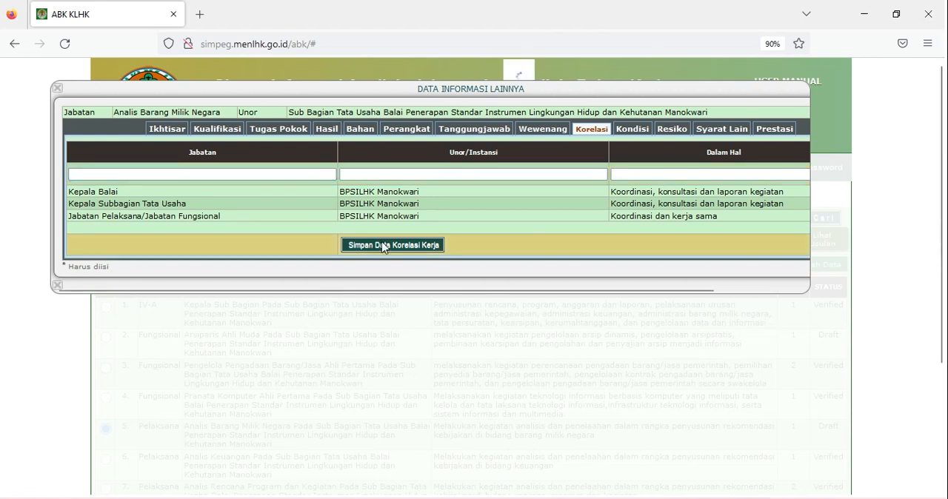
click(597, 300)
- Save Kondisi Kerja as Di dalam ruangan dan luar ruangan, Udara Sejuk, Menyesuaikan lokasi, Penerangan Cukup, Bersih, Suhu Normal/Tinggi dengan perubahan, Ruang Memadai, Suara Tenang, Getaran Tidak ada
click(631, 129)
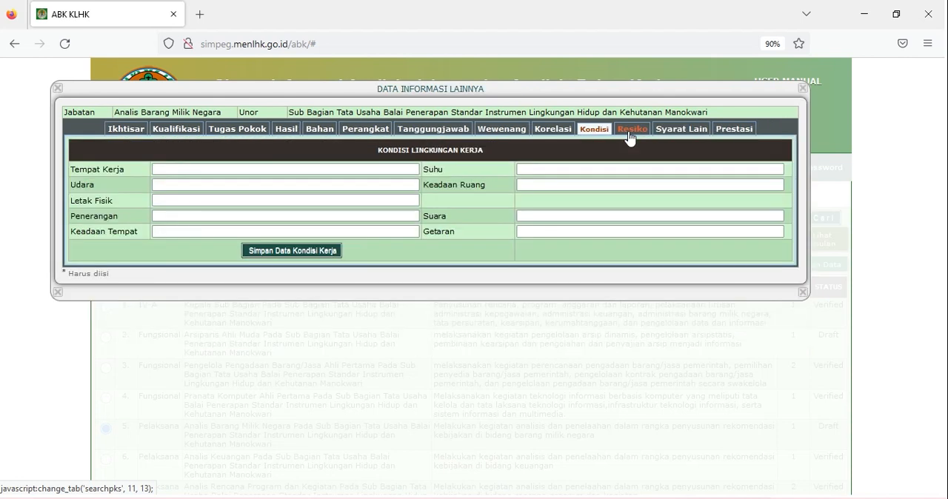
click(233, 169)
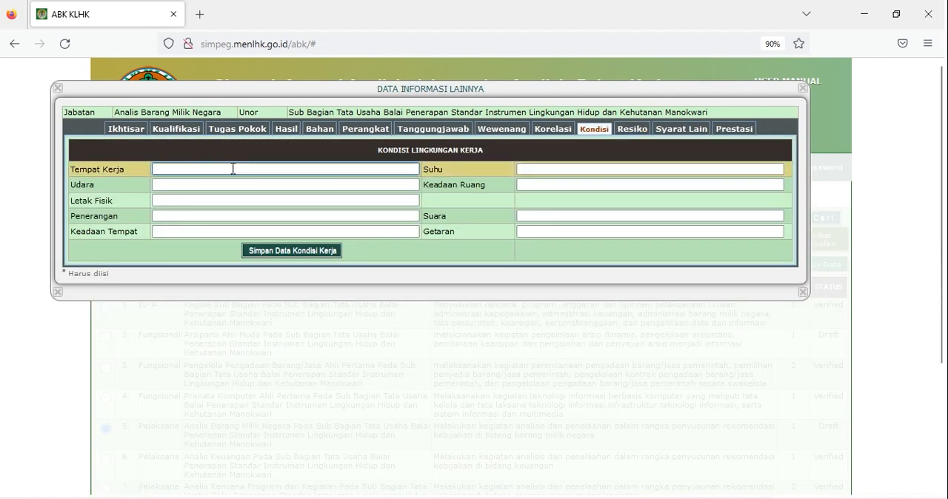
text(Di dalam ruangan dan luar ruangan)
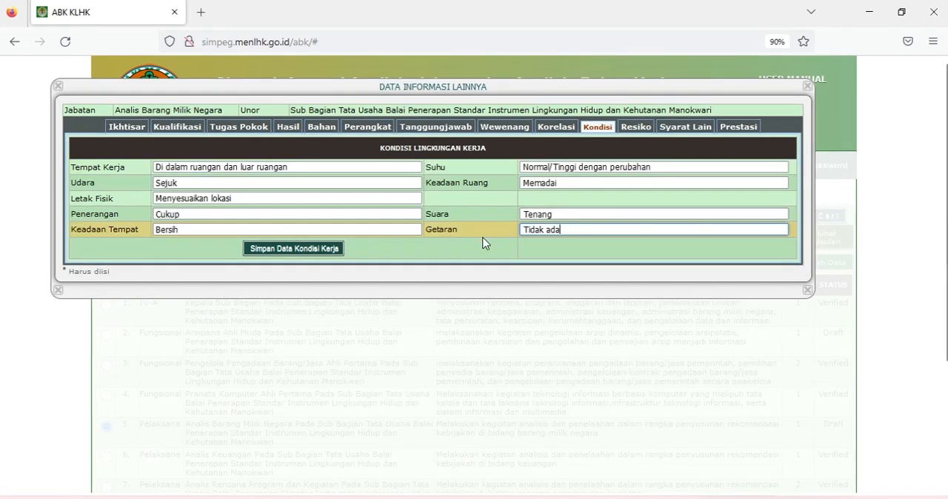
click(330, 252)
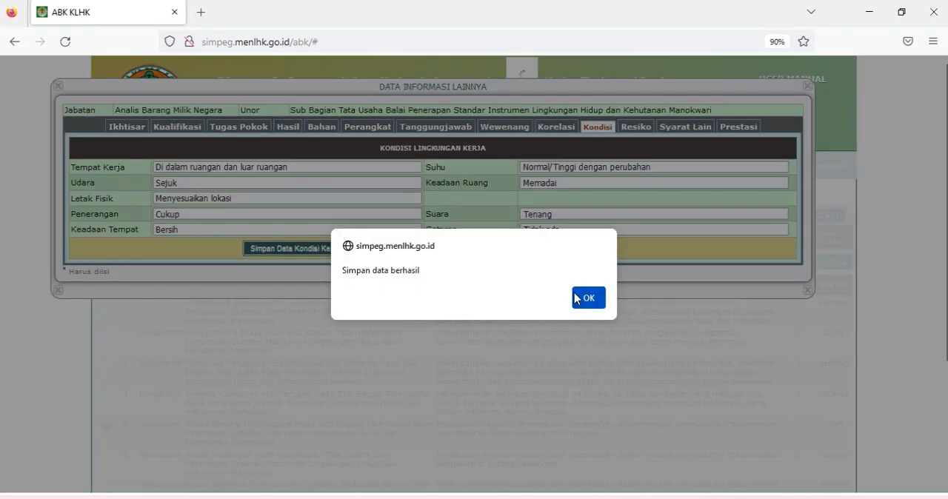
click(588, 297)
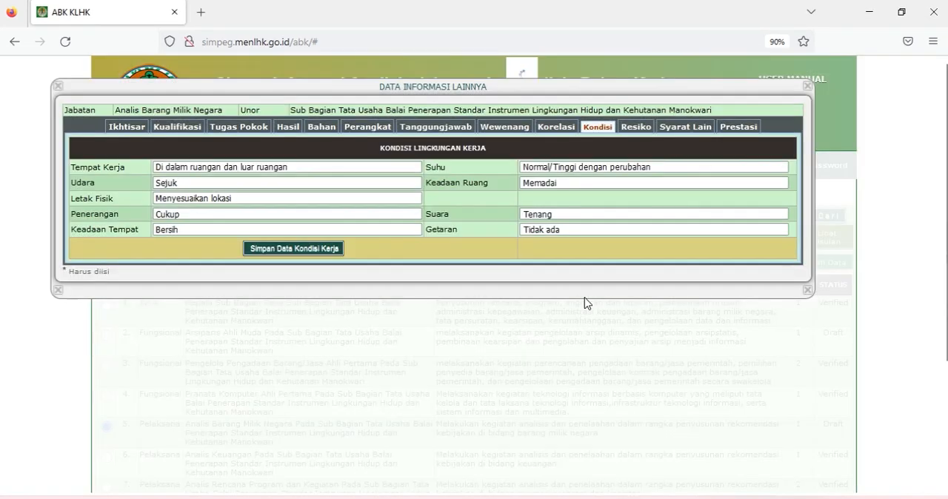
- Record a Resiko Kerja entry with "Tidak ada" for both Fisik/mental and Penyebab, and save the Resiko Kerja data
click(626, 129)
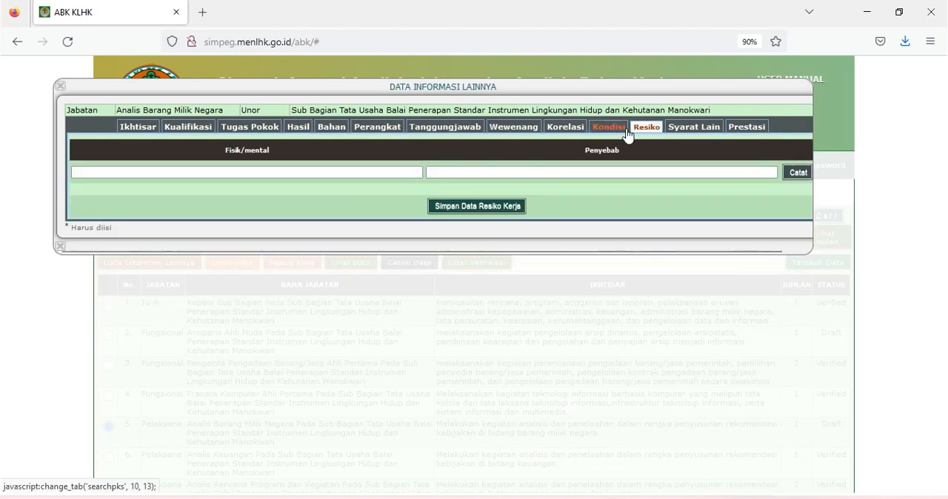
click(403, 172)
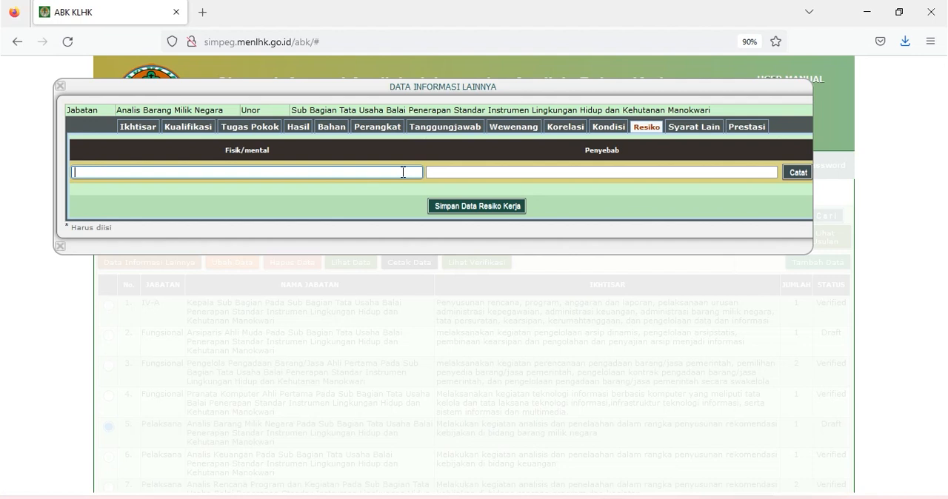
text(Tidak ada)
key(Tab)
text(Tidak ada)
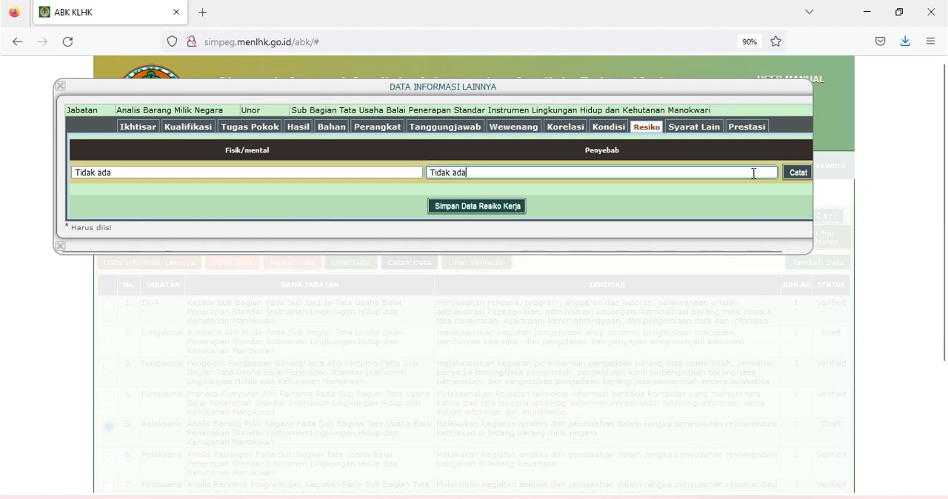
click(798, 173)
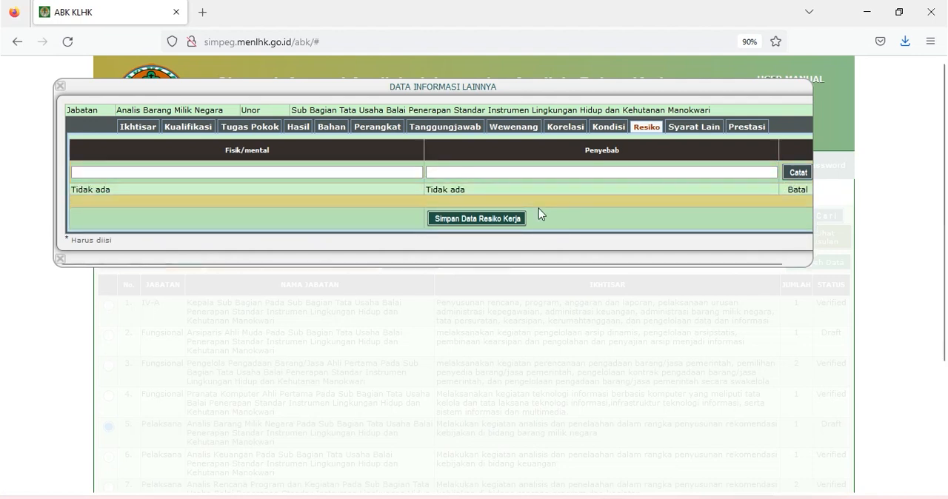
click(505, 220)
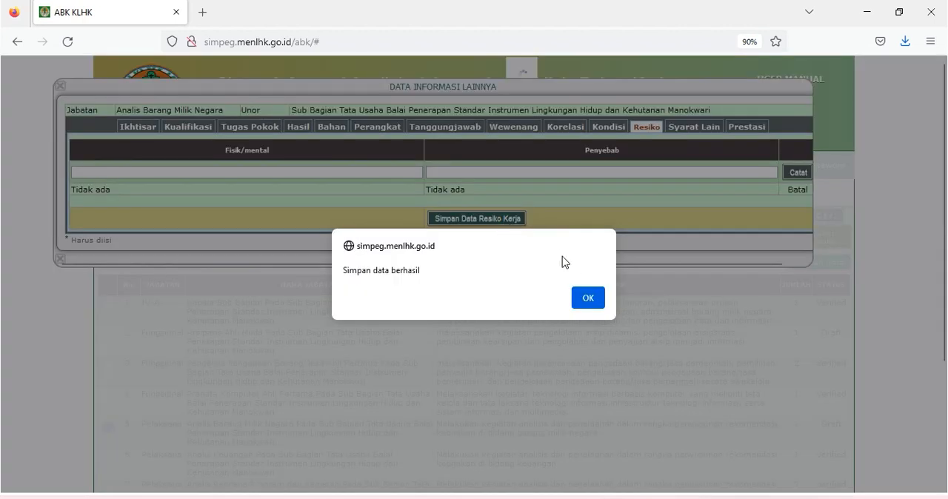
click(588, 298)
- Record the Ketrampilan Kerja "Menganalisis data dengan cermat" under Syarat Jabatan Lain and save it
click(679, 131)
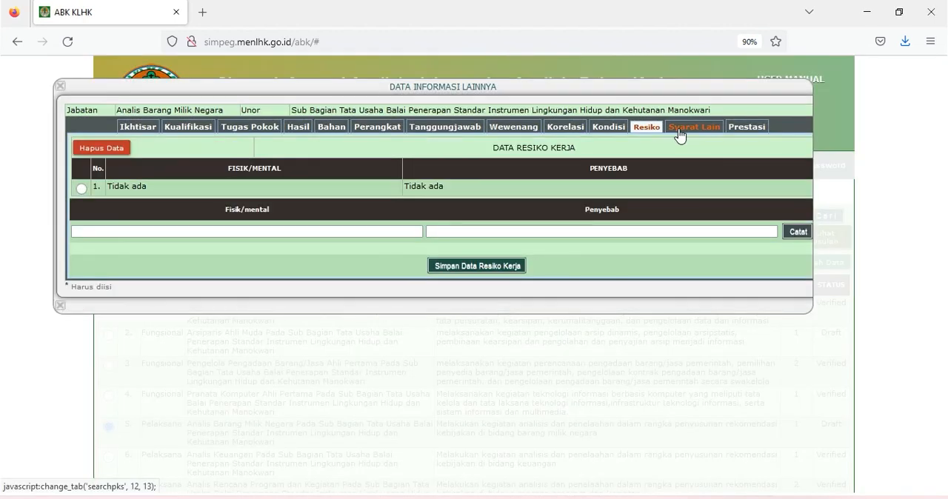
click(396, 214)
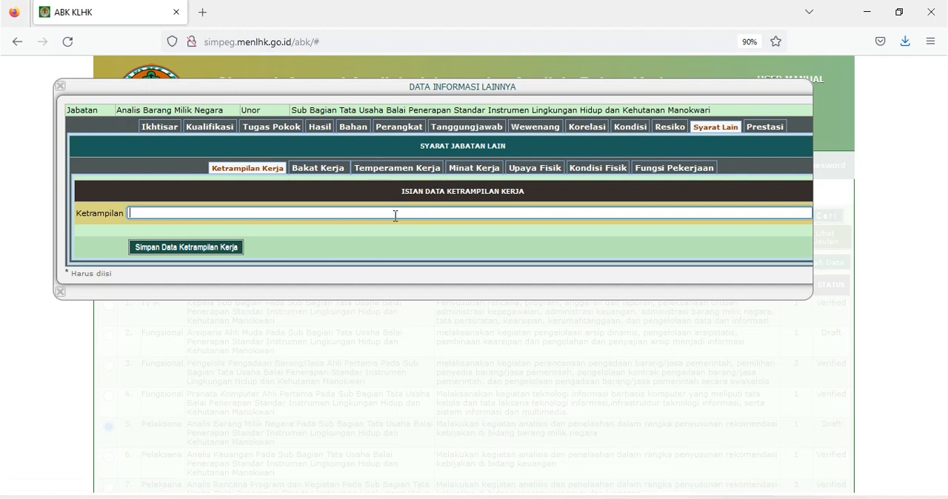
text(Menganalisis data dengan cermat)
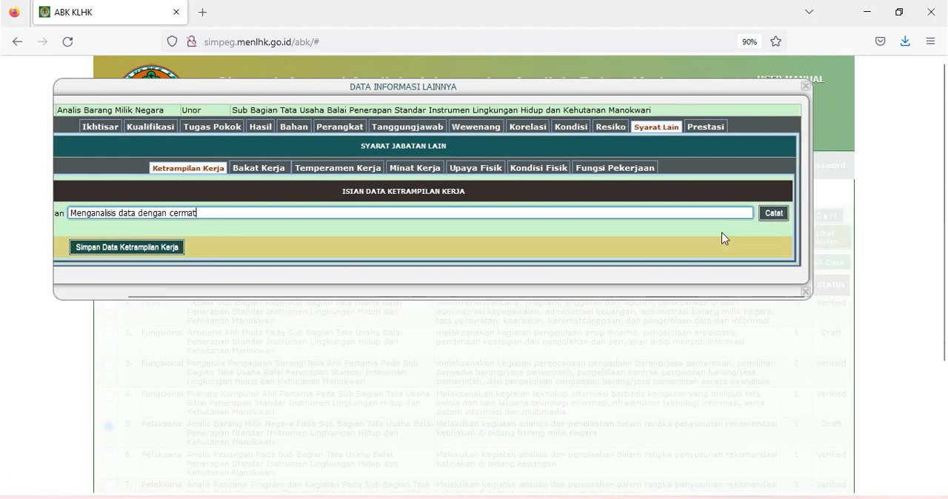
click(775, 212)
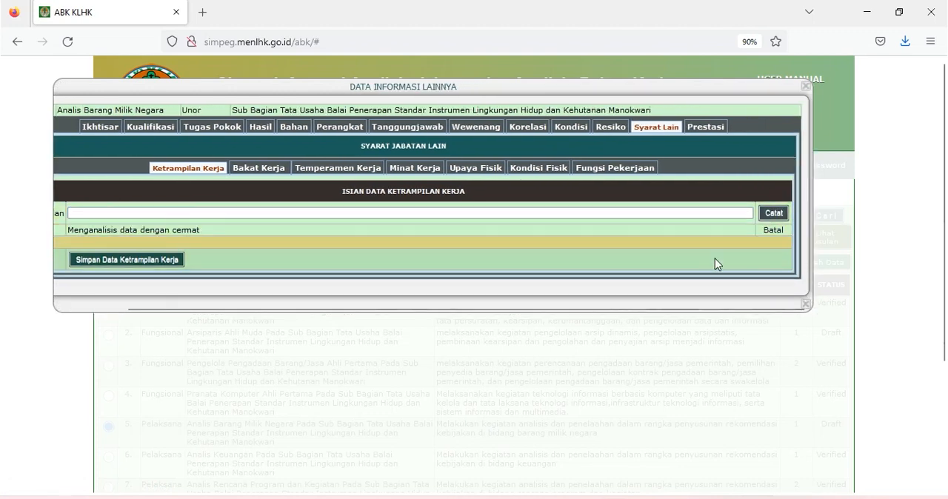
drag(684, 312, 626, 308)
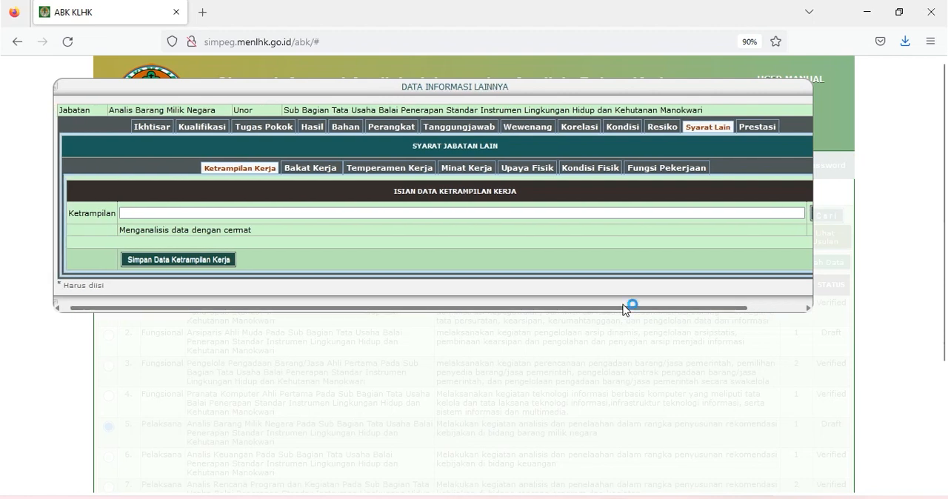
click(226, 261)
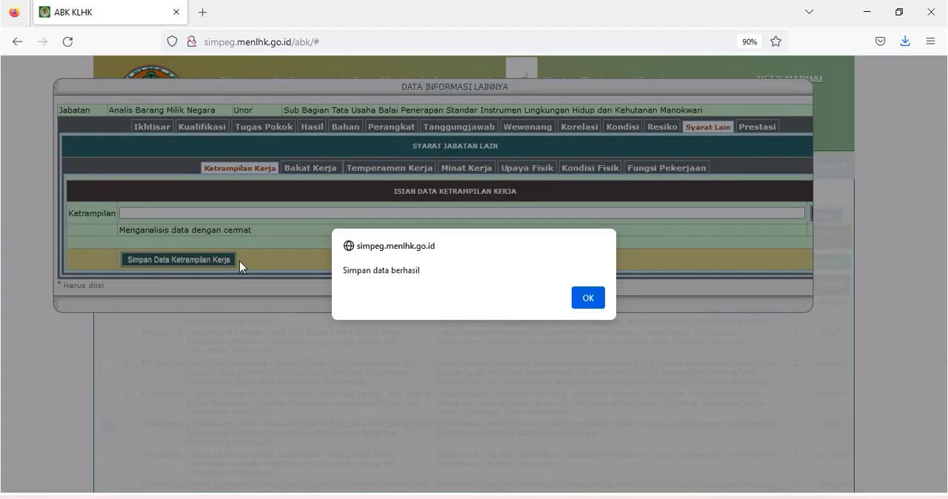
click(578, 300)
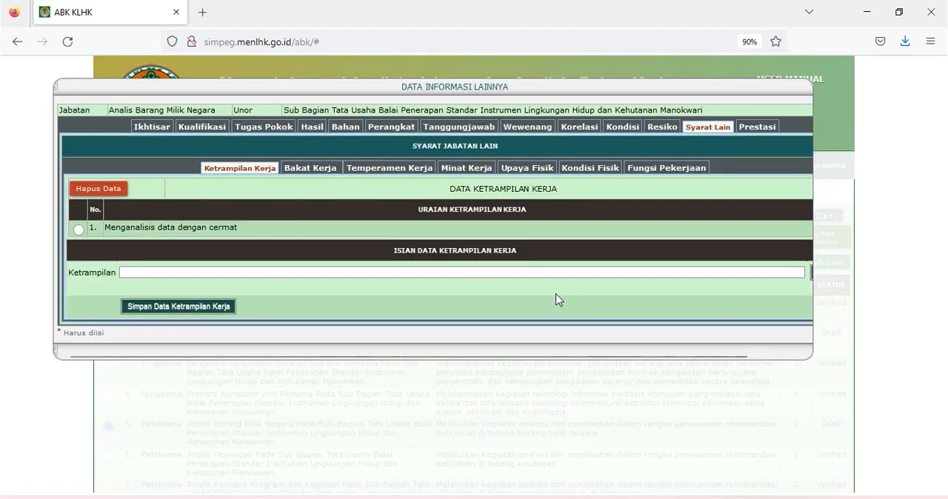
- Select Intelegensia, Bakat Verbal, Bakat Numerik, Bakat pandang ruang and Bakat Penerapan bentuk as Bakat Kerja, and save the selection
click(306, 170)
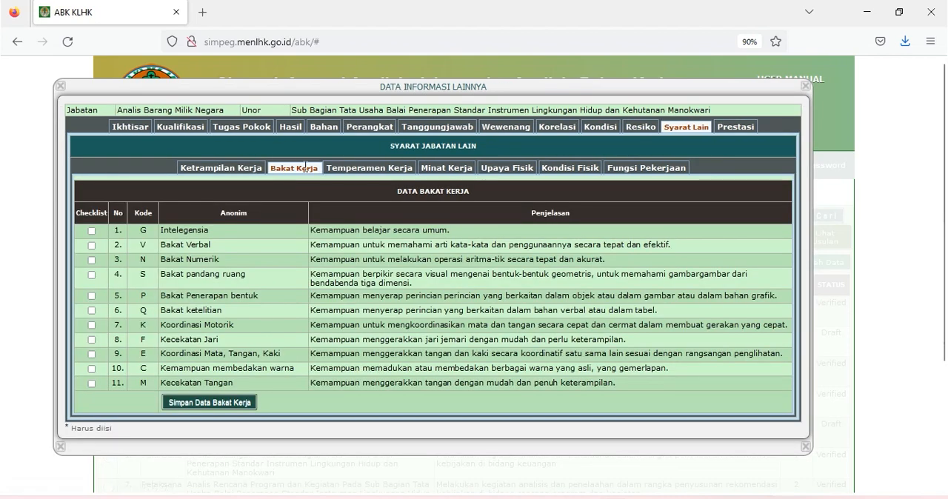
click(91, 232)
click(92, 245)
click(92, 261)
click(92, 275)
click(92, 295)
click(201, 407)
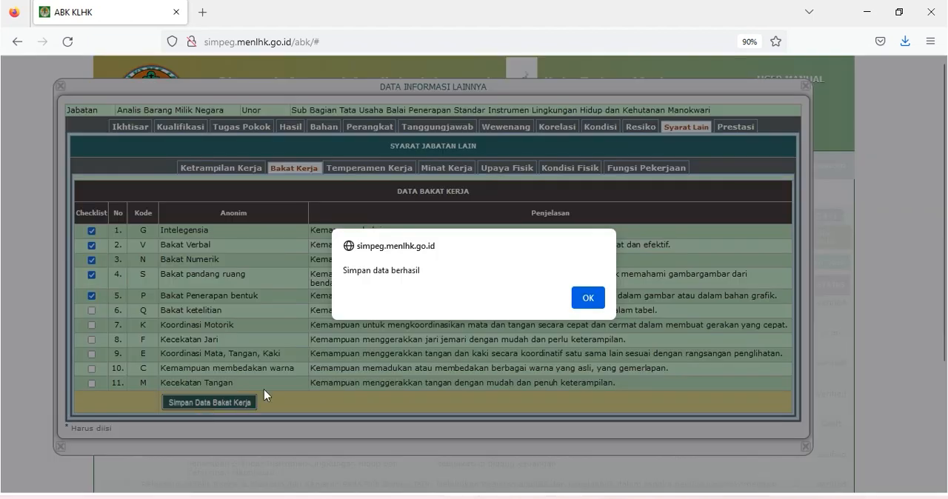
click(586, 307)
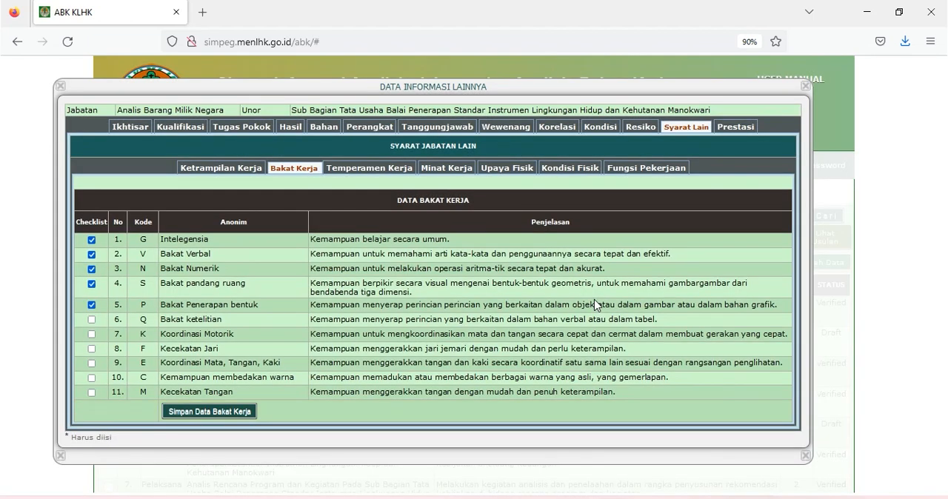
- Select the Temperamen Kerja items FIF, INFLU, SJC, MVC and DEPL, and save the selection
click(349, 170)
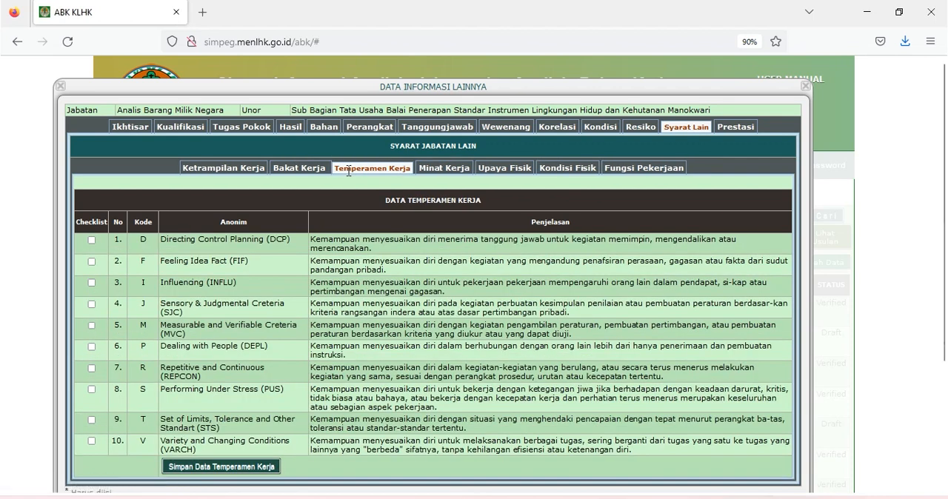
click(92, 262)
click(92, 283)
click(92, 304)
click(92, 326)
click(92, 347)
click(205, 468)
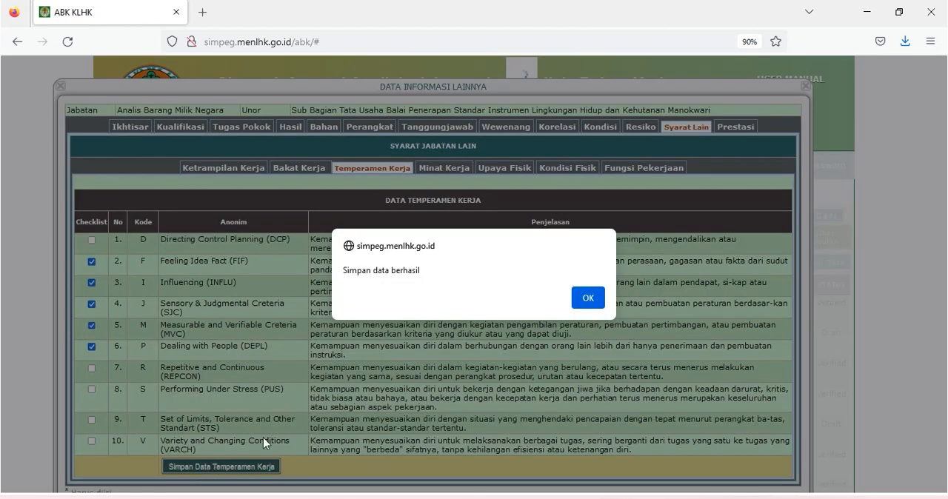
click(588, 298)
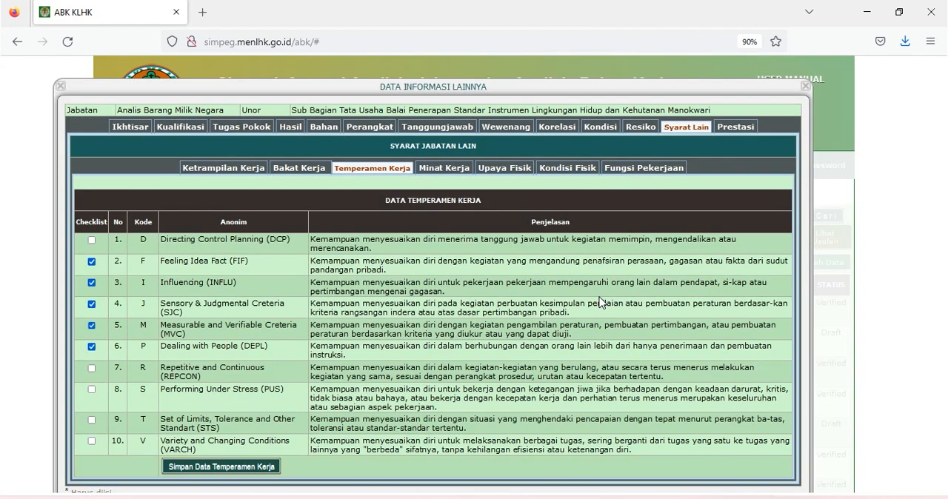
- Select Realistik, Sosial and Konvensional as Minat Kerja, and save the selection
scroll(402, 169, down, 1)
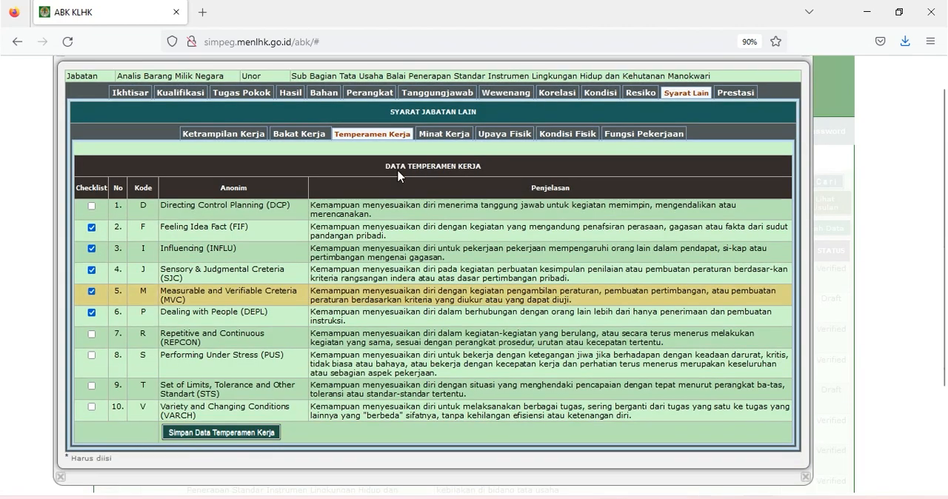
click(442, 137)
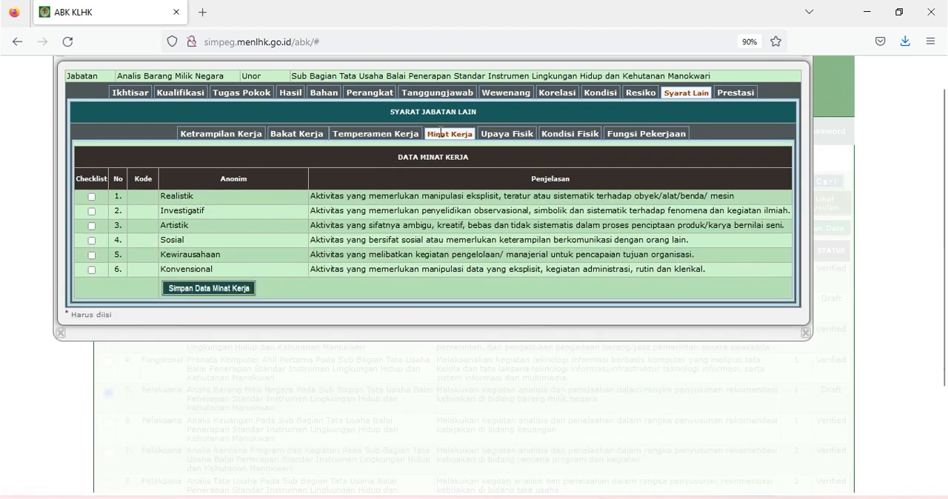
click(91, 197)
click(91, 241)
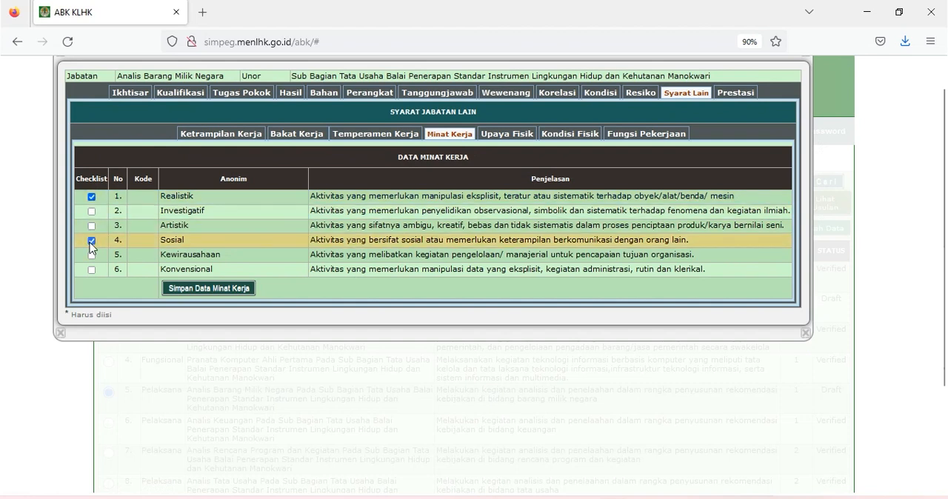
click(92, 270)
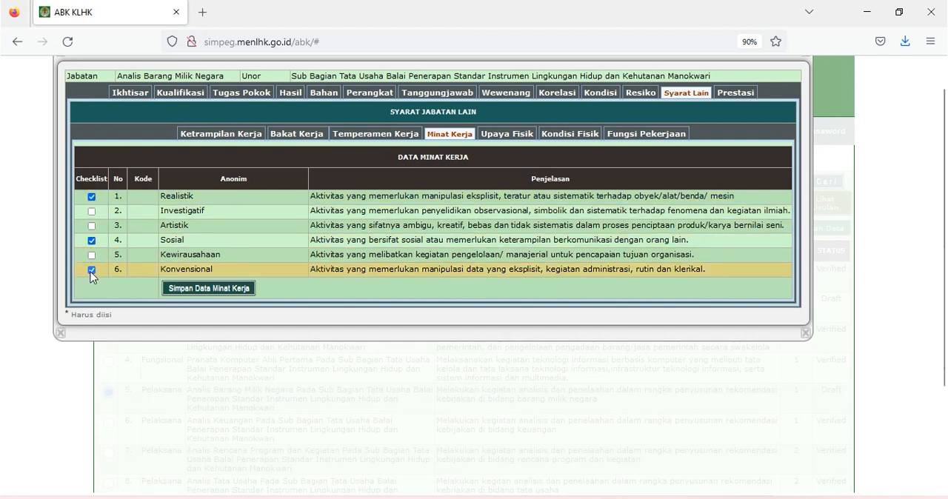
click(208, 288)
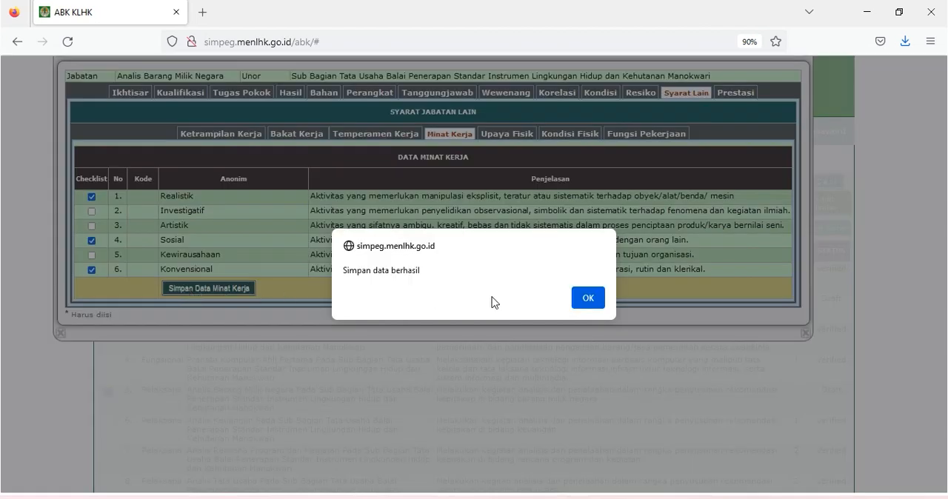
click(588, 298)
- Select Berdiri, Berjalan, Duduk, Mengangkat, Berbicara, Mendengar and Melihat as Upaya Fisik Kerja, and save the selection
scroll(508, 179, up, 1)
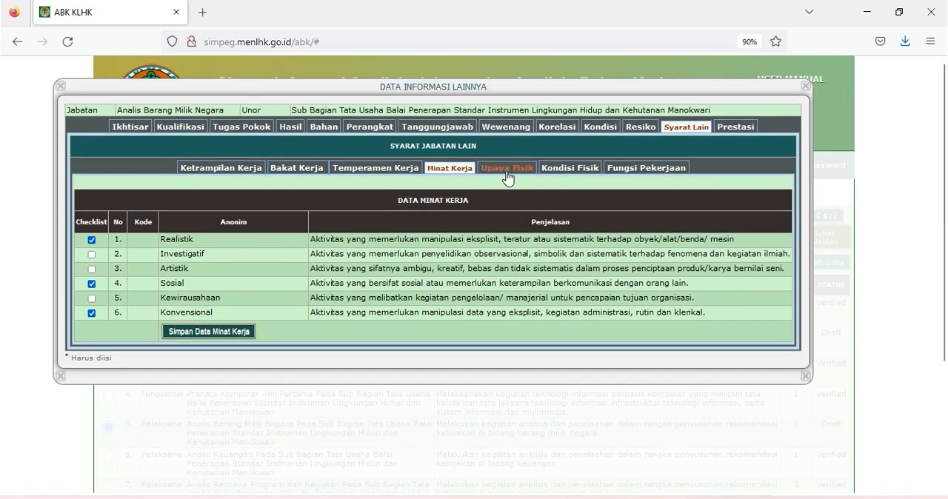
click(508, 172)
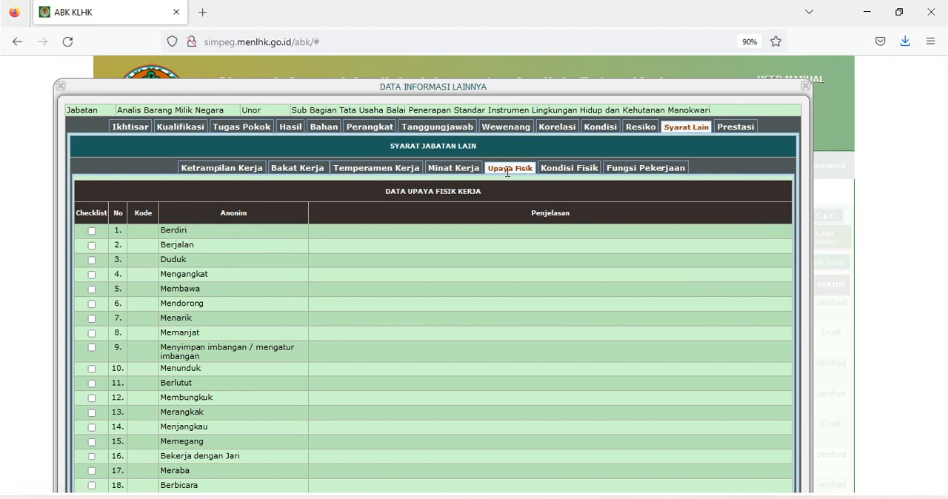
click(92, 231)
click(92, 246)
click(92, 261)
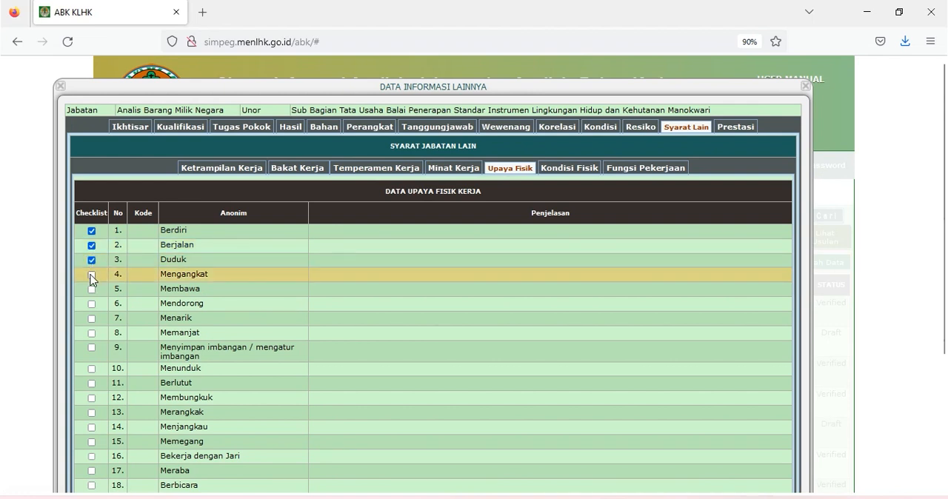
click(92, 276)
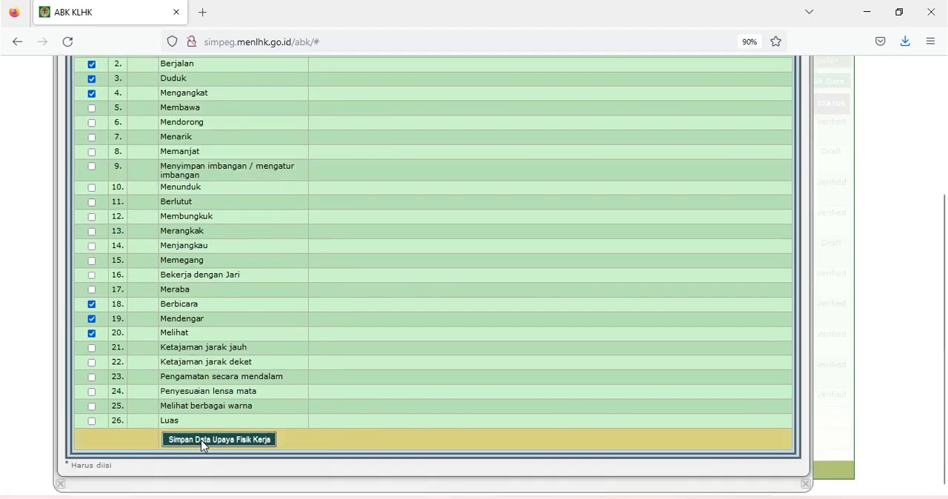
click(204, 442)
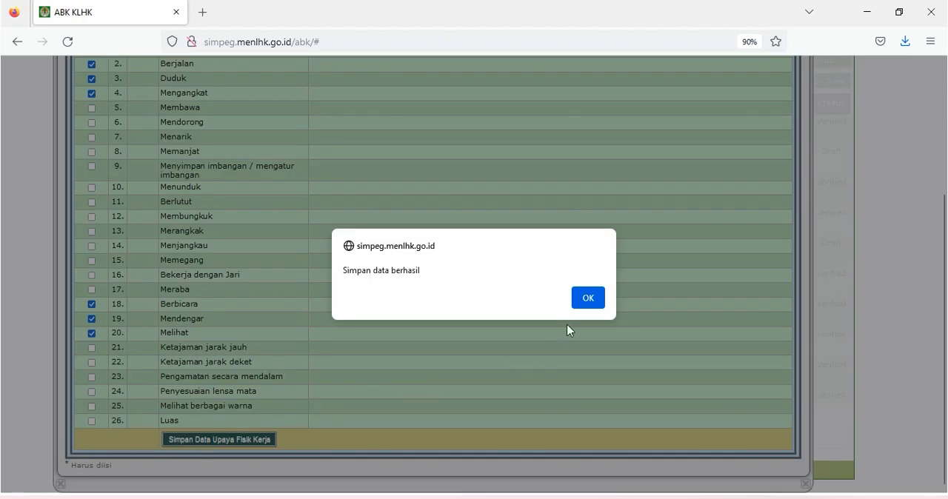
click(597, 307)
scroll(512, 173, up, 3)
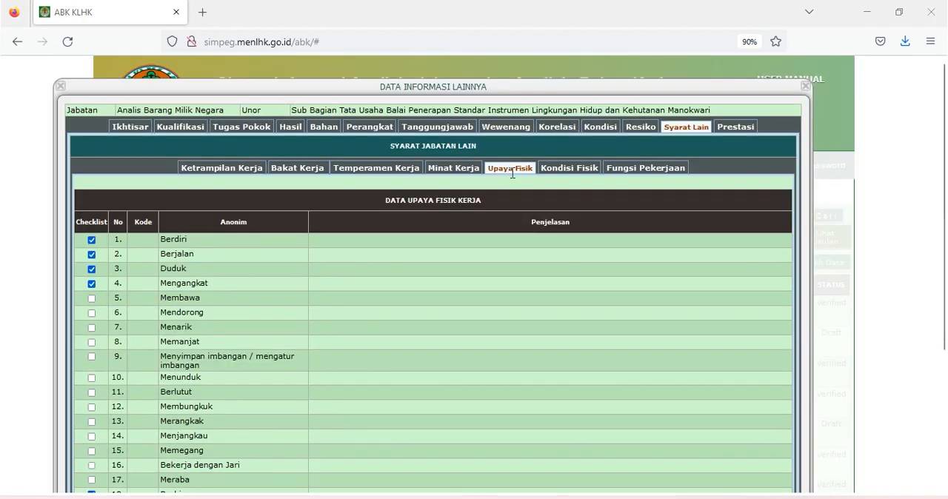
- Set Kondisi Fisik to Laki-Laki & Perempuan, fill age, height, weight, posture and appearance with "Disesuaikan", and save the data
click(559, 168)
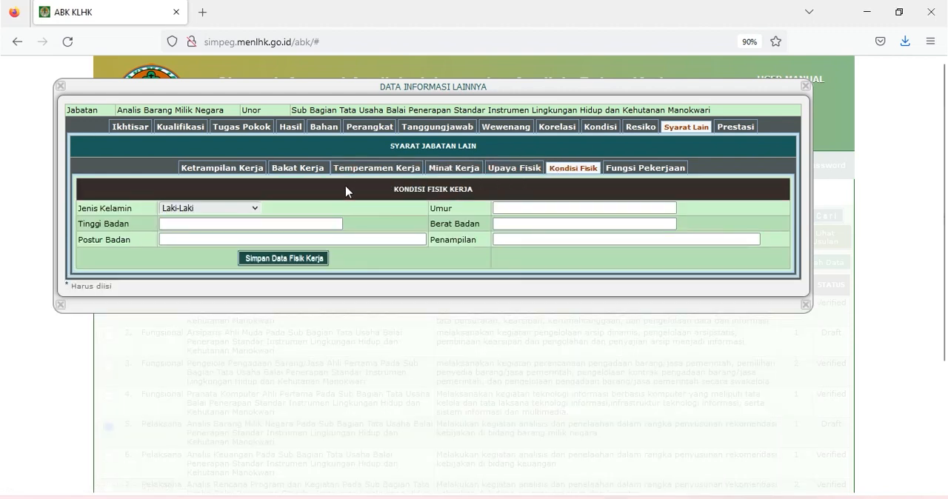
click(259, 210)
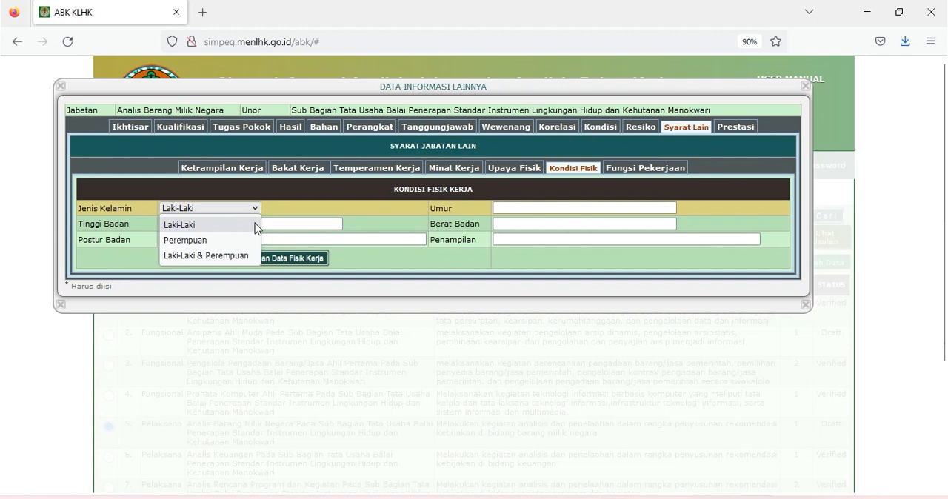
click(207, 256)
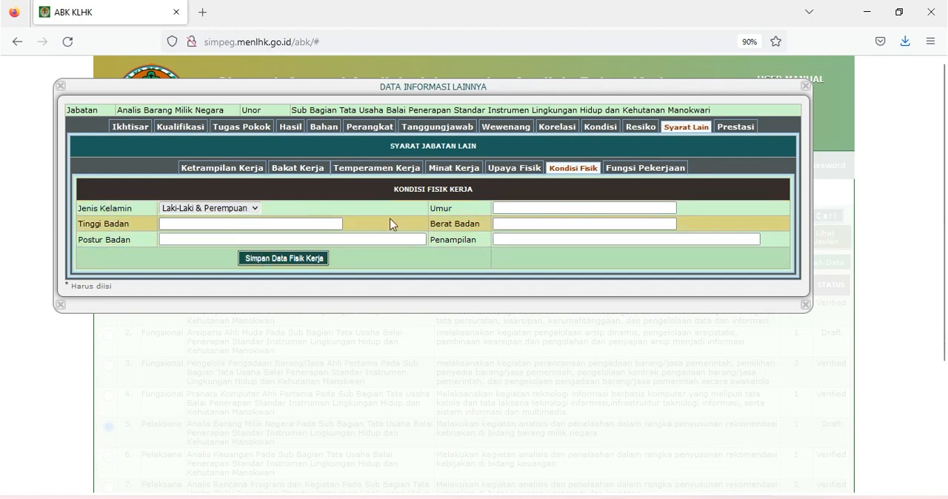
click(543, 209)
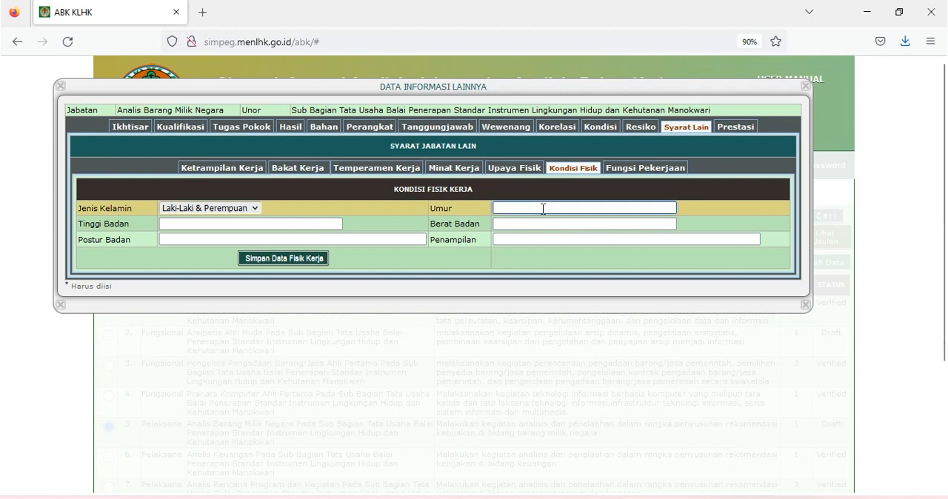
text(Disesuaikan)
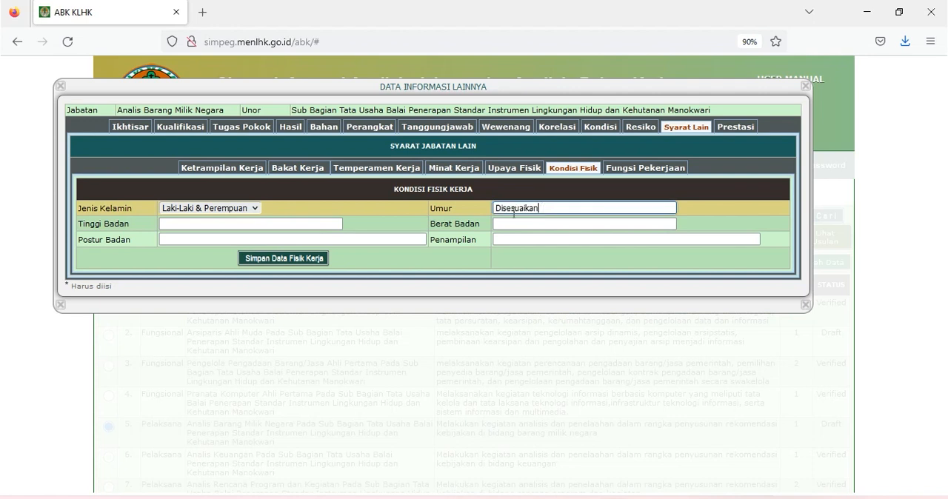
click(315, 220)
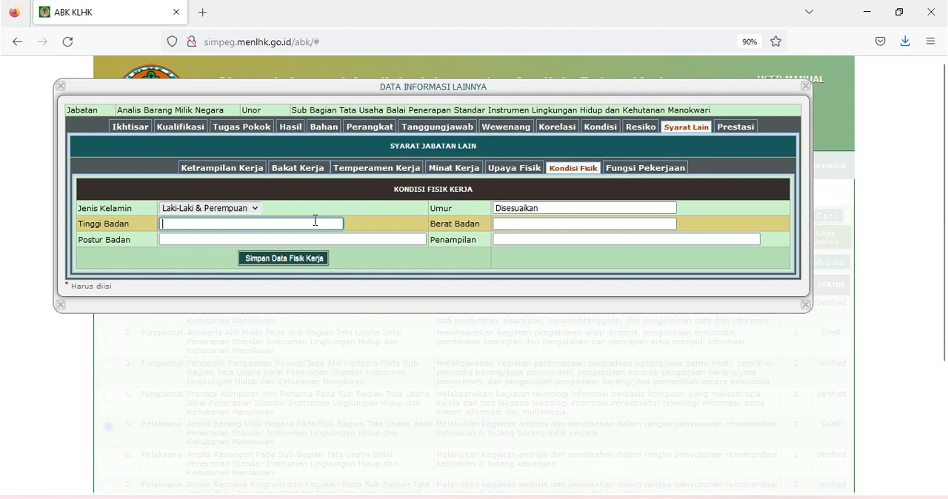
text(Disesuaikan)
click(519, 224)
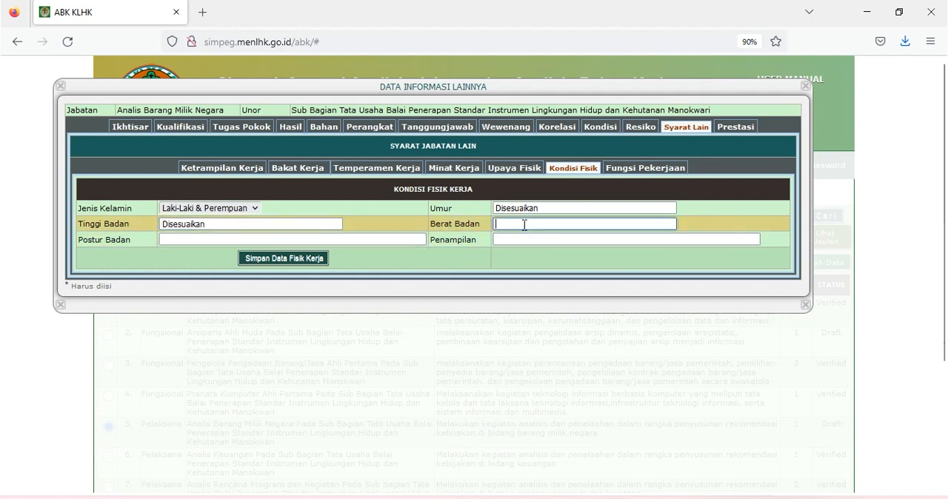
text(Disesuaikan)
click(412, 239)
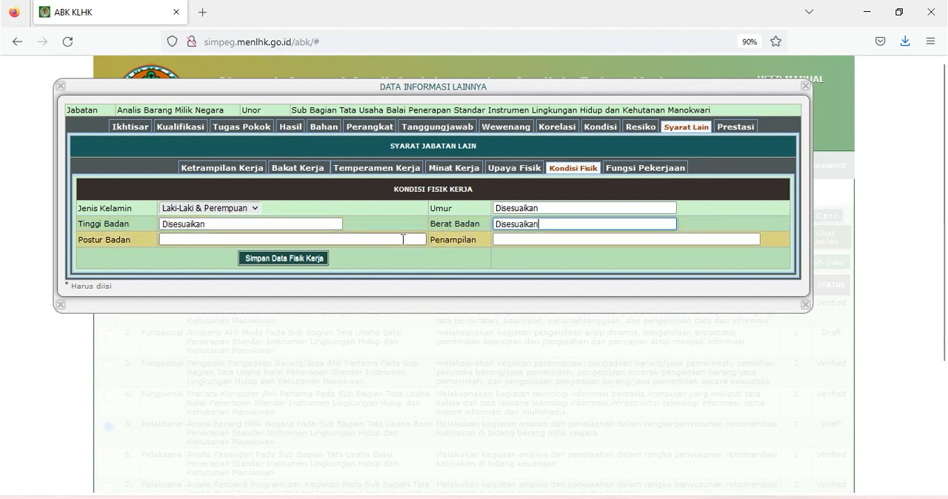
text(Disesuaikan)
click(531, 239)
text(Disesuaikan)
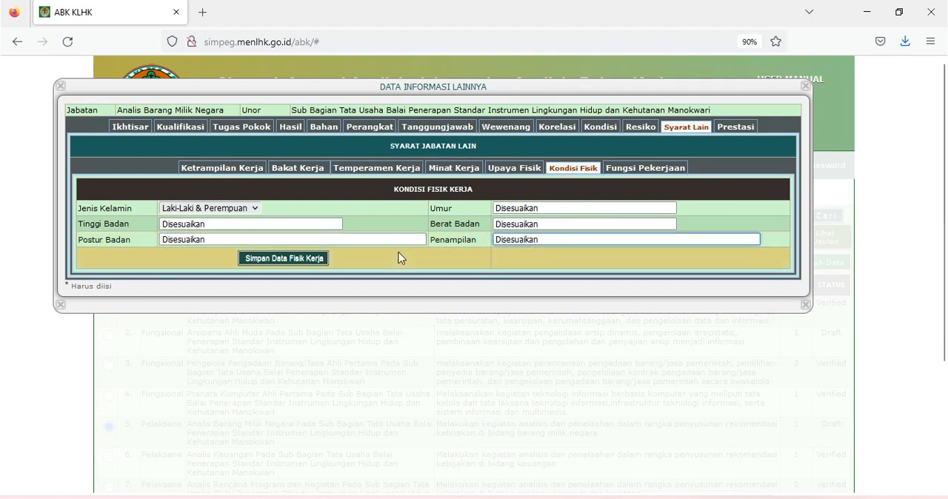
click(315, 263)
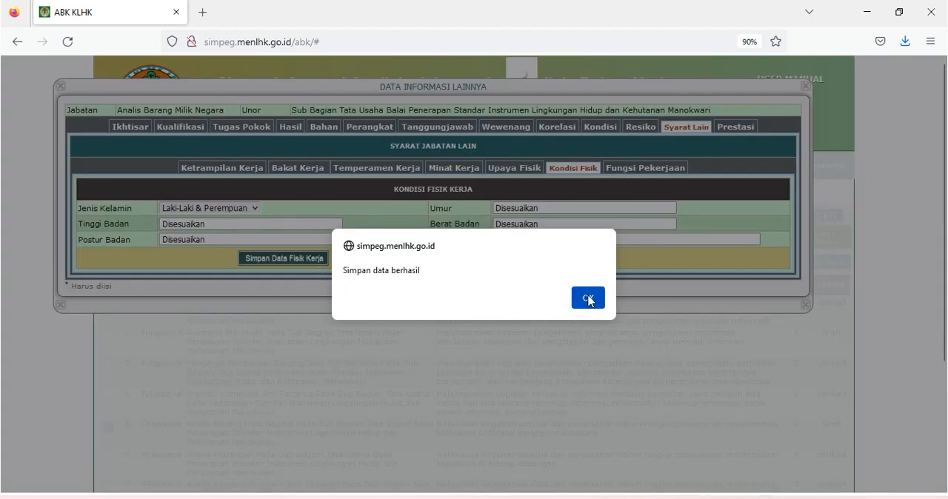
click(588, 299)
- Select Memadukan, Mengkoordinasi, Menganalisis and Menyusun data, Berbicara memberi tanda, Melayani orang and Menerima as Fungsi Pekerjaan, and save the selection
click(610, 175)
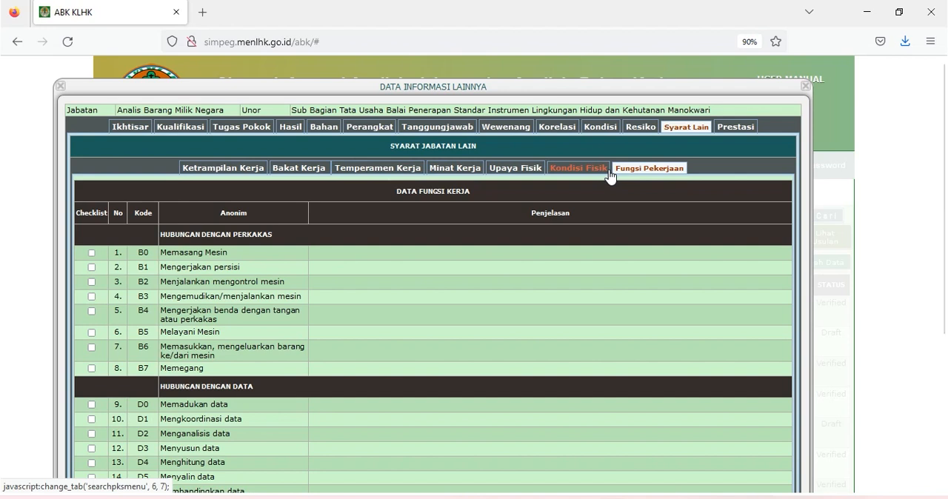
scroll(92, 241, down, 1)
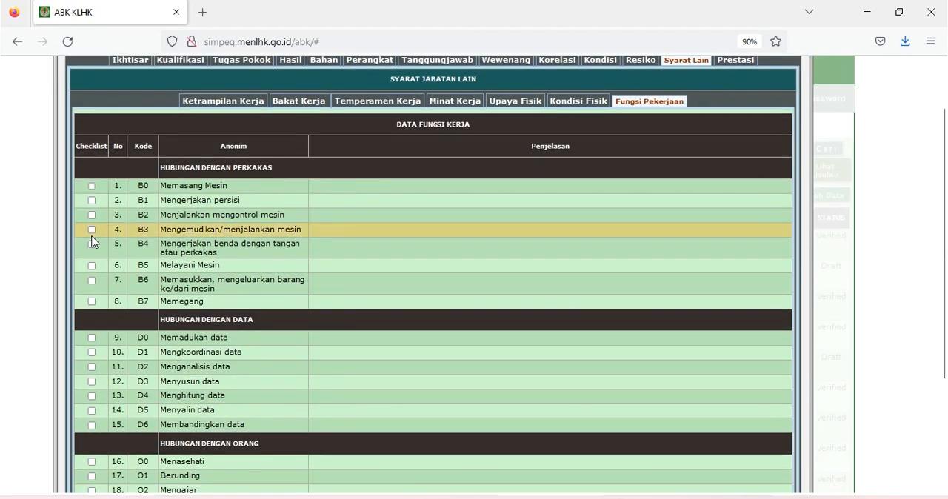
scroll(92, 241, down, 1)
scroll(92, 241, down, 1)
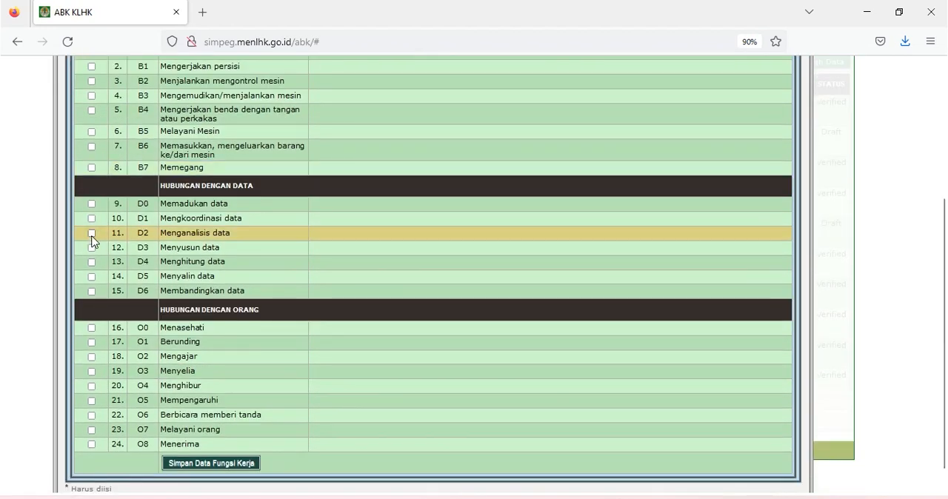
scroll(92, 241, up, 2)
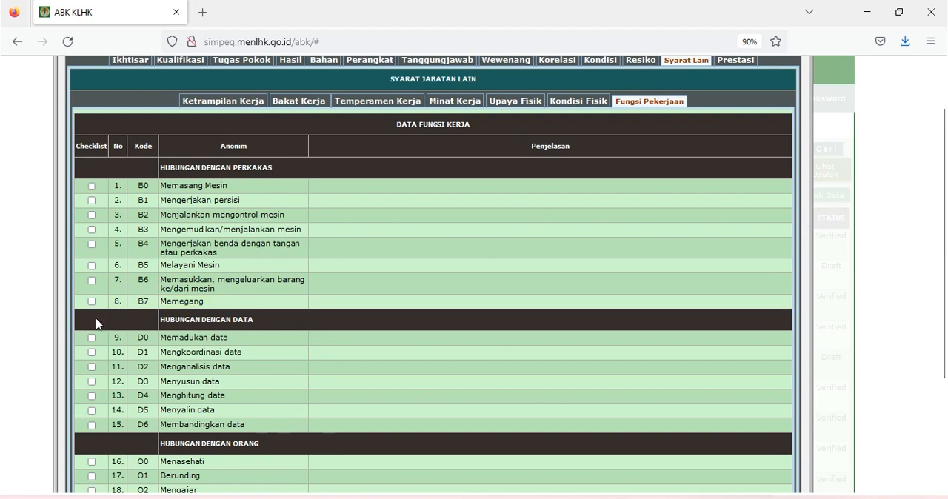
click(93, 339)
click(93, 354)
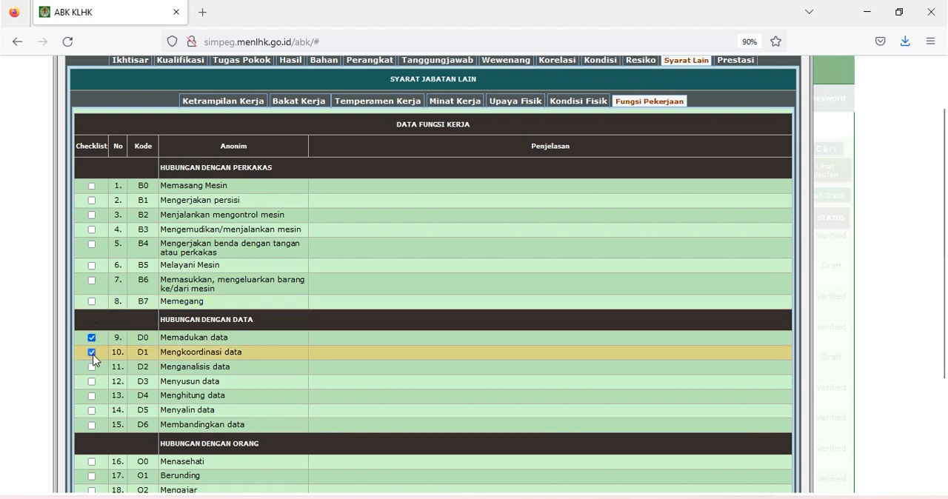
click(92, 367)
click(92, 382)
scroll(92, 382, down, 3)
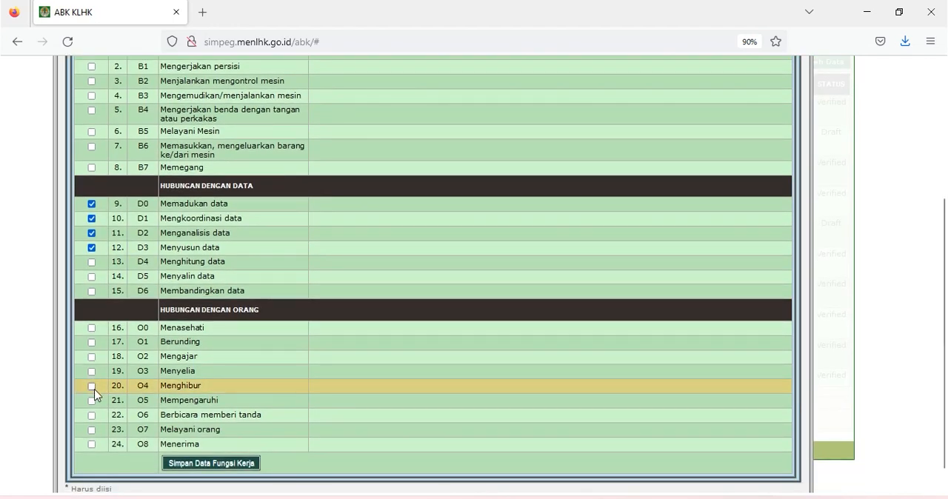
click(92, 416)
click(91, 430)
click(92, 445)
click(237, 467)
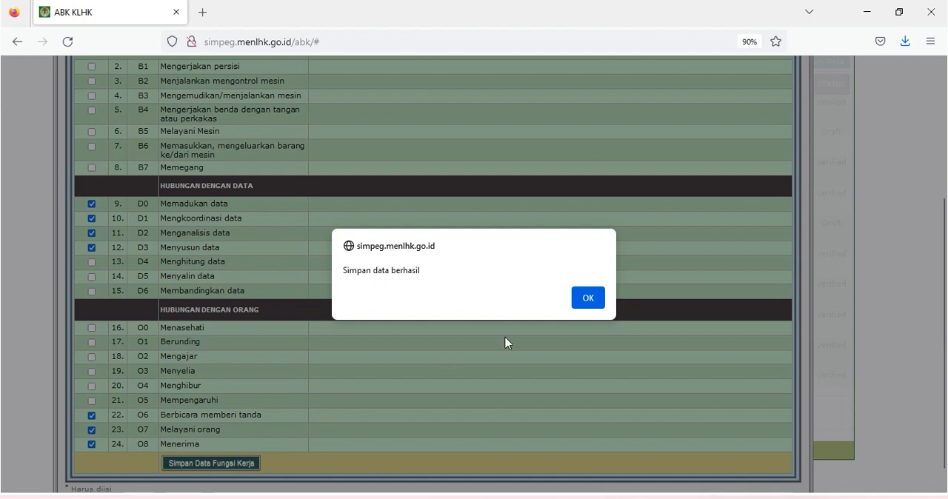
click(587, 301)
- Set the expected Prestasi Kerja to "Baik", save it, and close the position's additional information window
scroll(667, 176, up, 5)
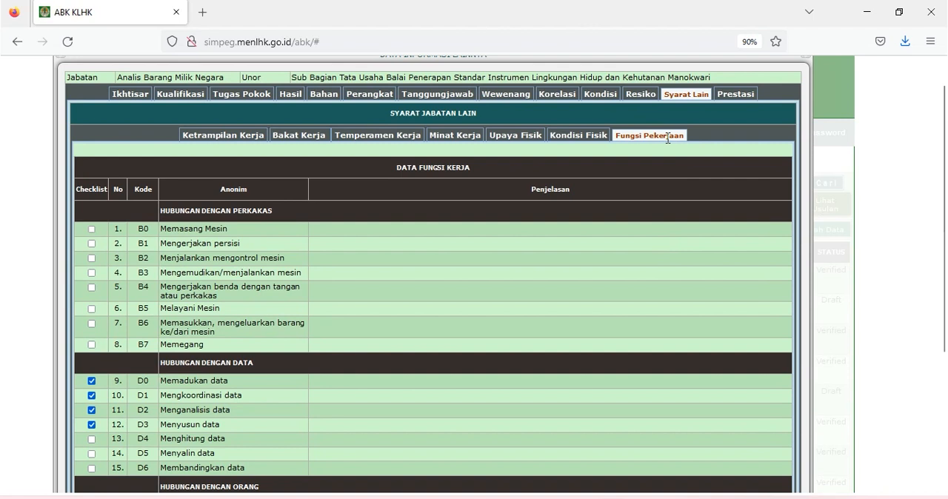
click(732, 96)
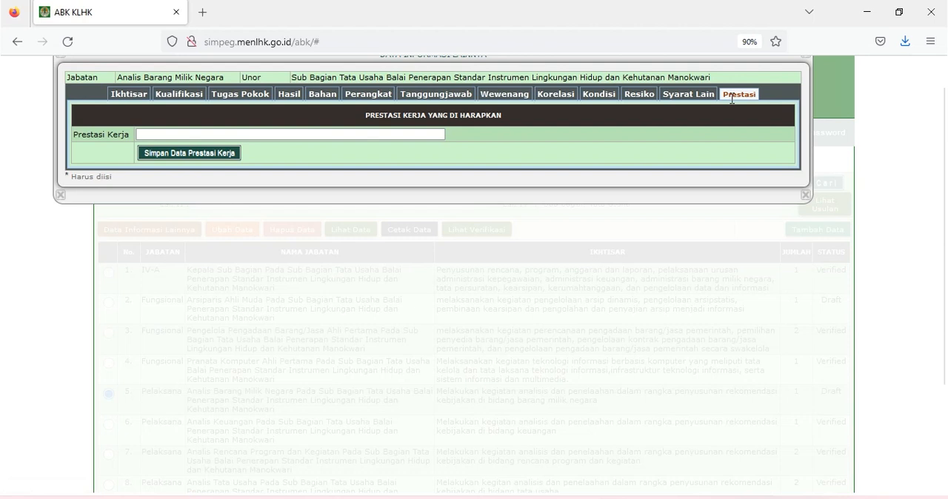
click(425, 137)
text(Baik)
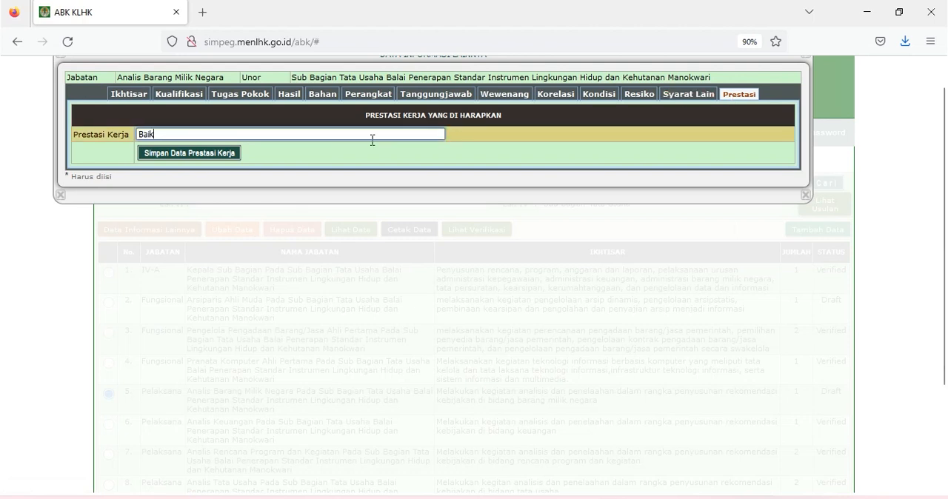
click(213, 153)
click(588, 299)
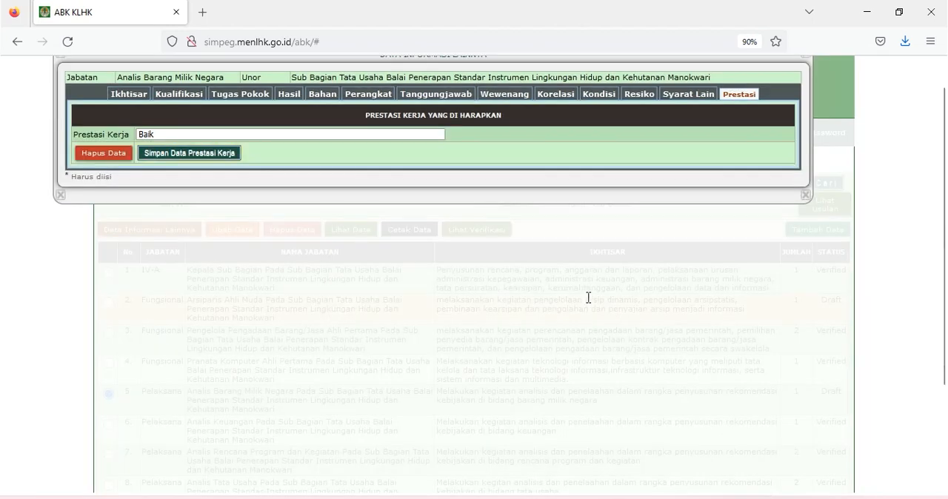
scroll(589, 298, up, 1)
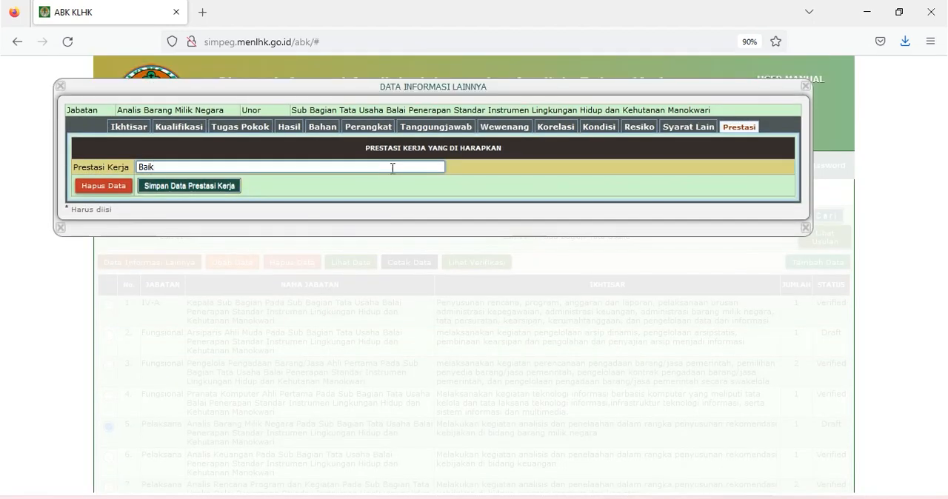
click(806, 87)
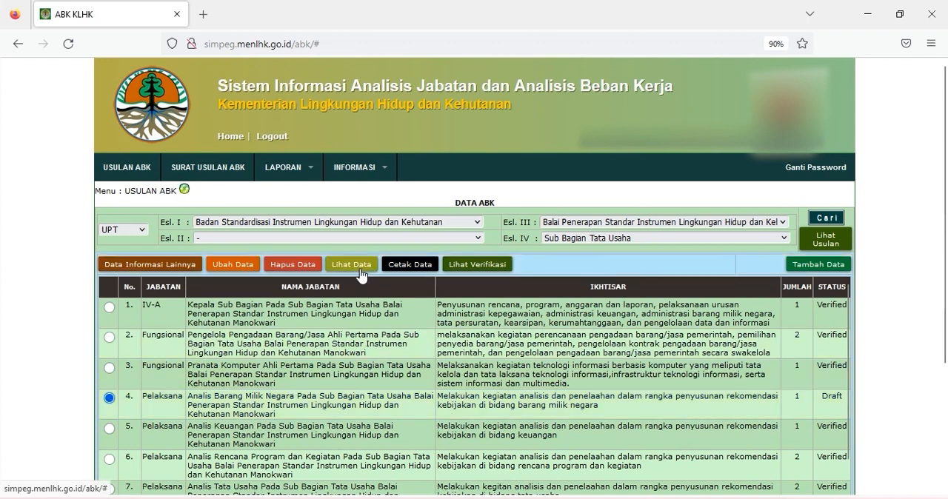
- Open the full Informasi Jabatan report for Analis Barang Milik Negara and review its sections from Nama Jabatan through Syarat Jabatan Lain
click(361, 268)
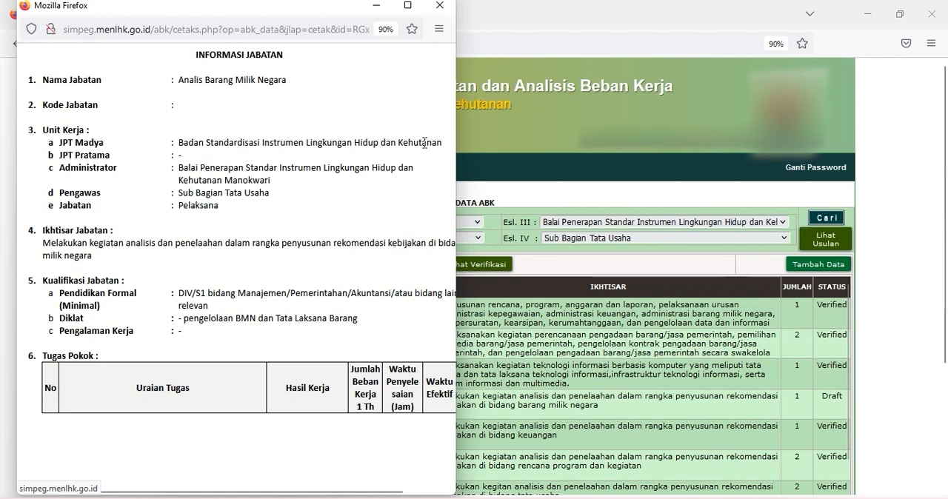
click(409, 6)
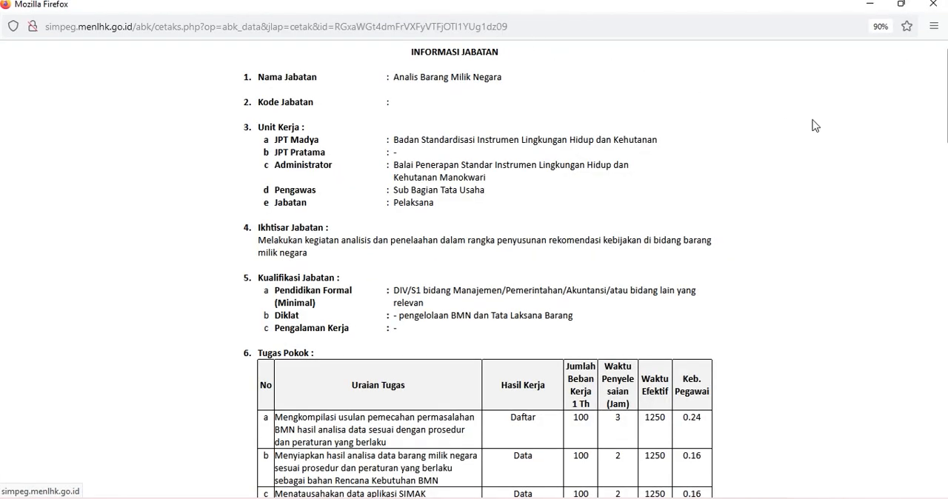
scroll(821, 148, down, 3)
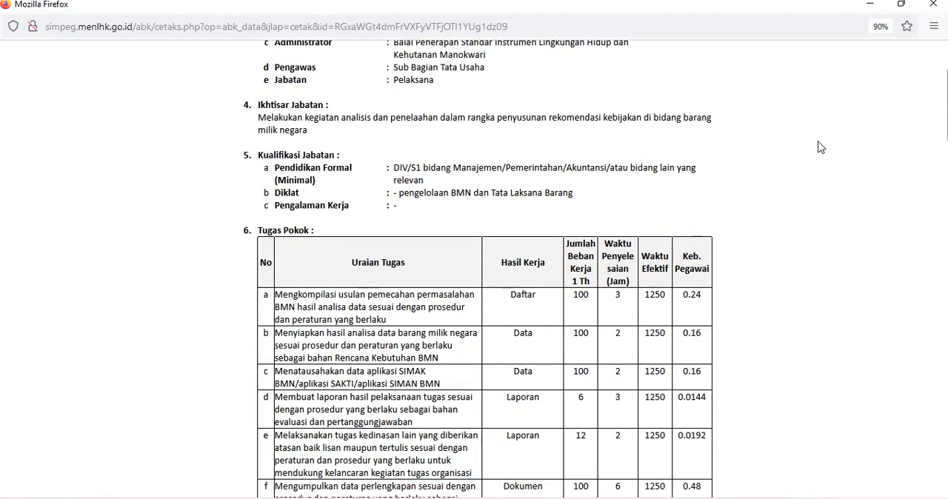
scroll(821, 148, down, 5)
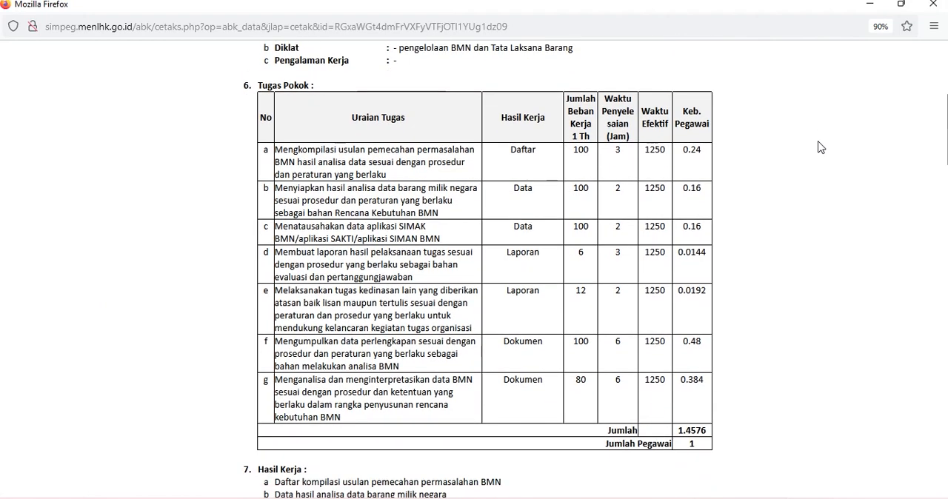
scroll(821, 147, down, 3)
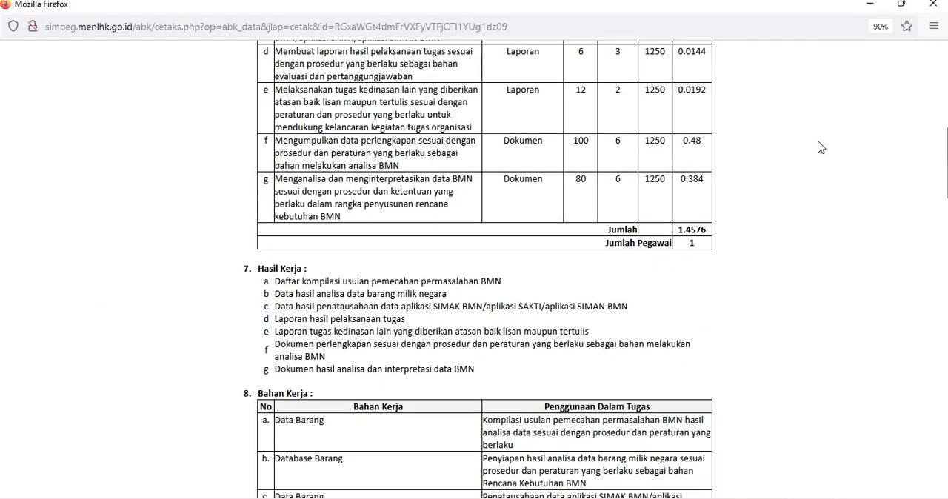
scroll(821, 147, down, 5)
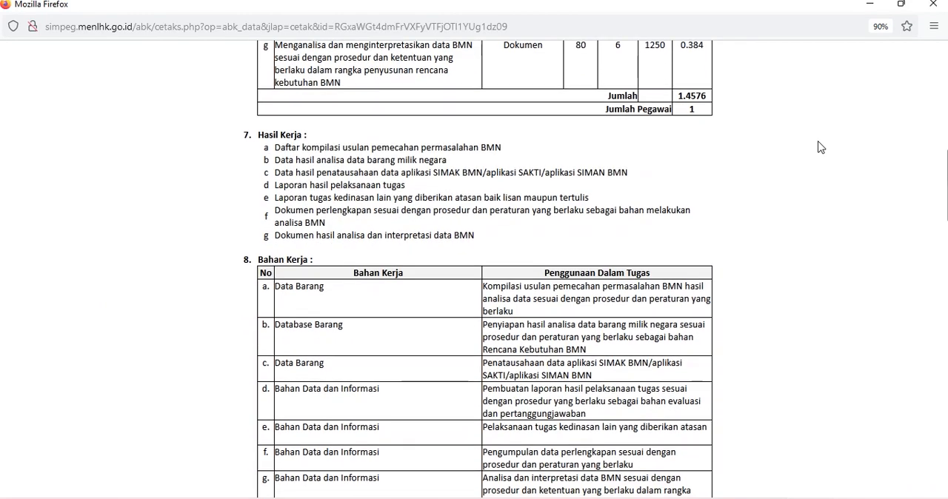
scroll(821, 148, down, 5)
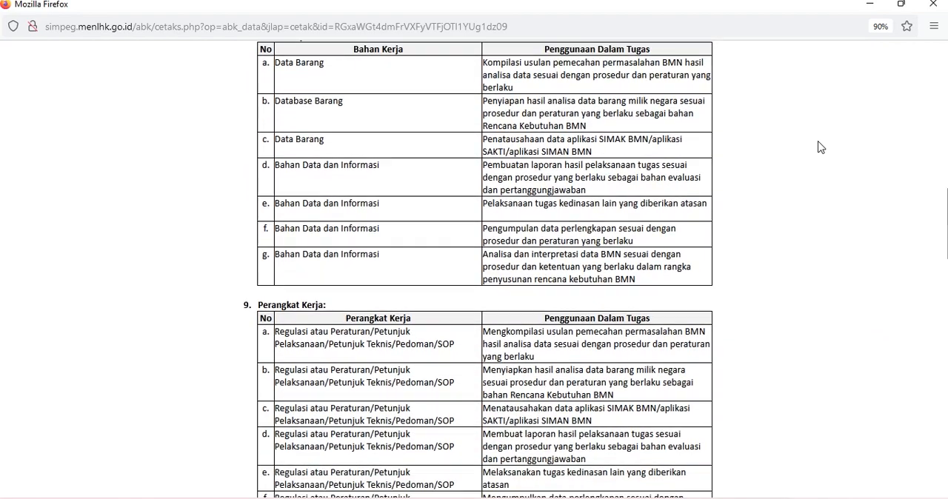
scroll(821, 147, down, 7)
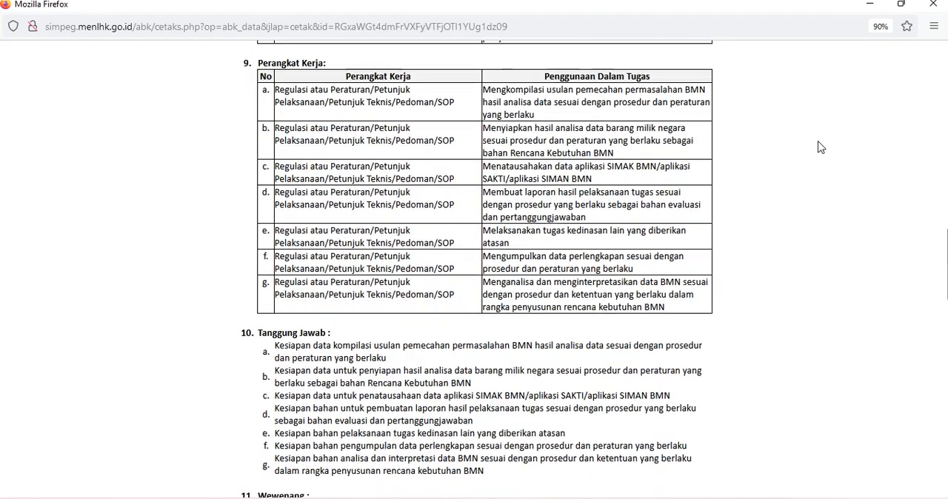
scroll(821, 147, down, 7)
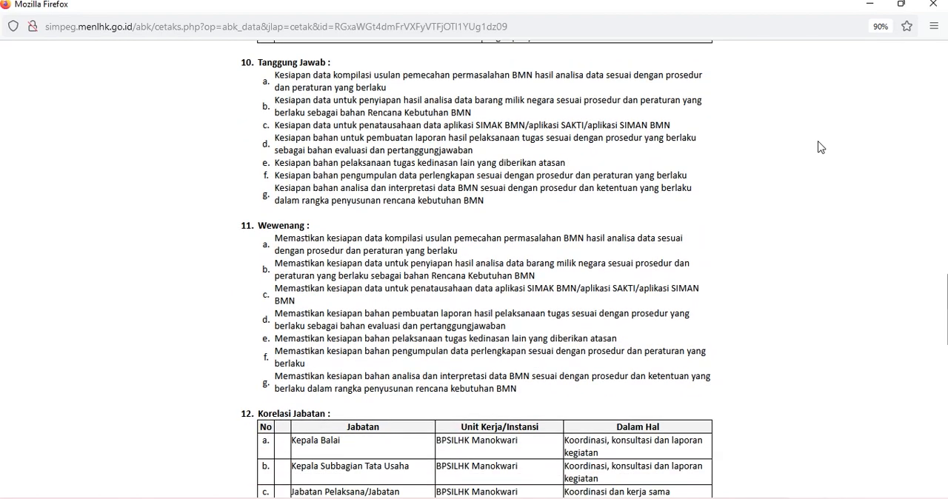
scroll(821, 147, down, 5)
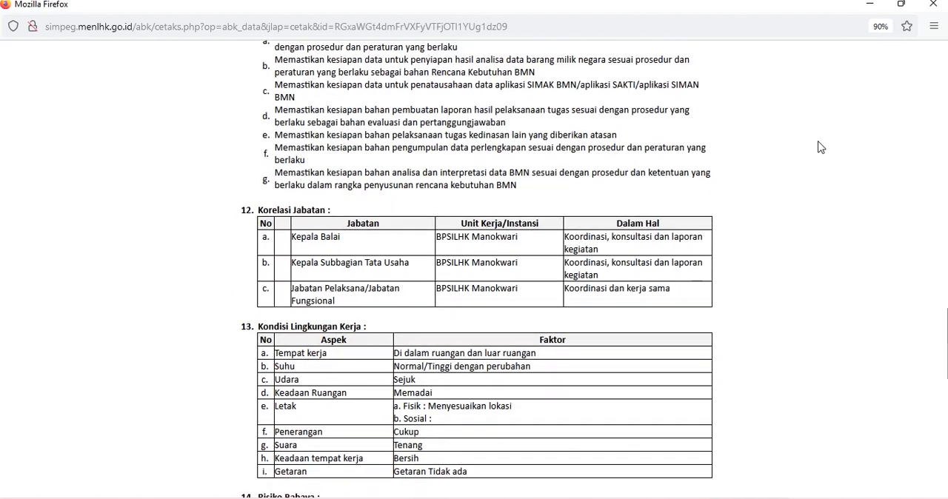
scroll(821, 148, down, 5)
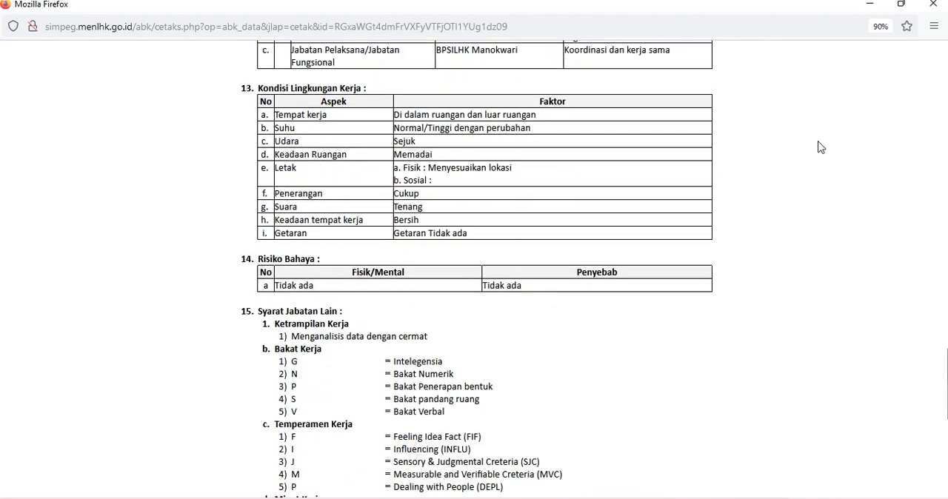
scroll(821, 147, down, 7)
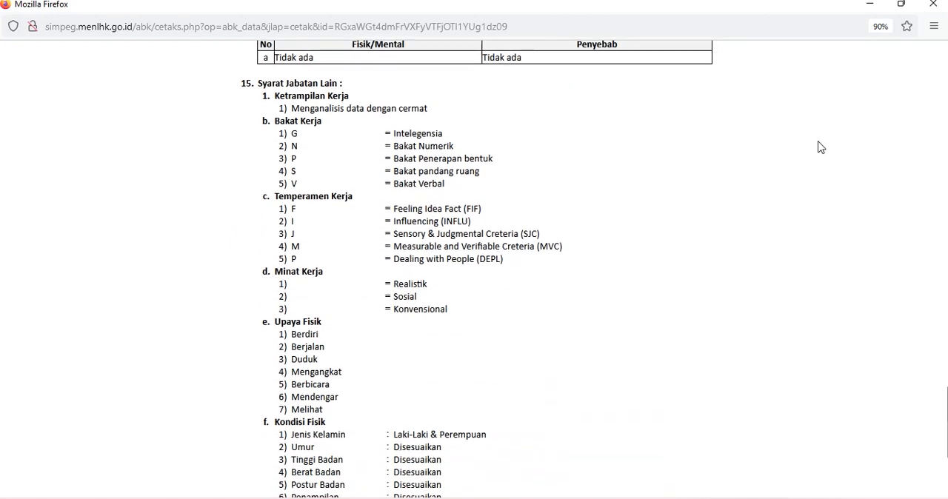
scroll(821, 147, down, 3)
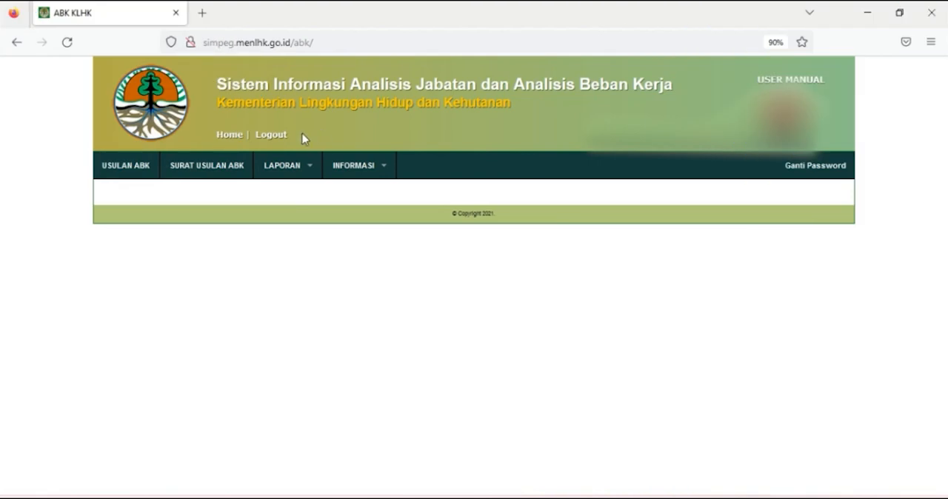
- Log out of the ABK system and confirm leaving it
click(280, 141)
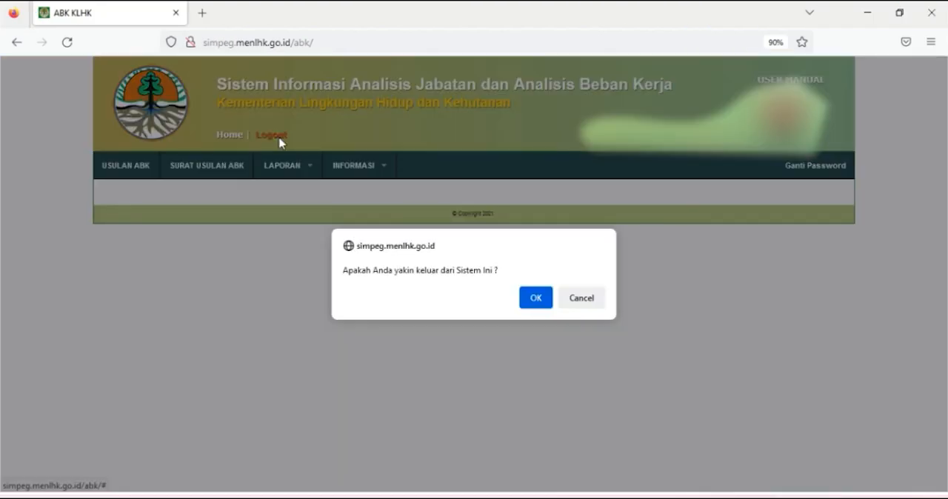
click(533, 300)
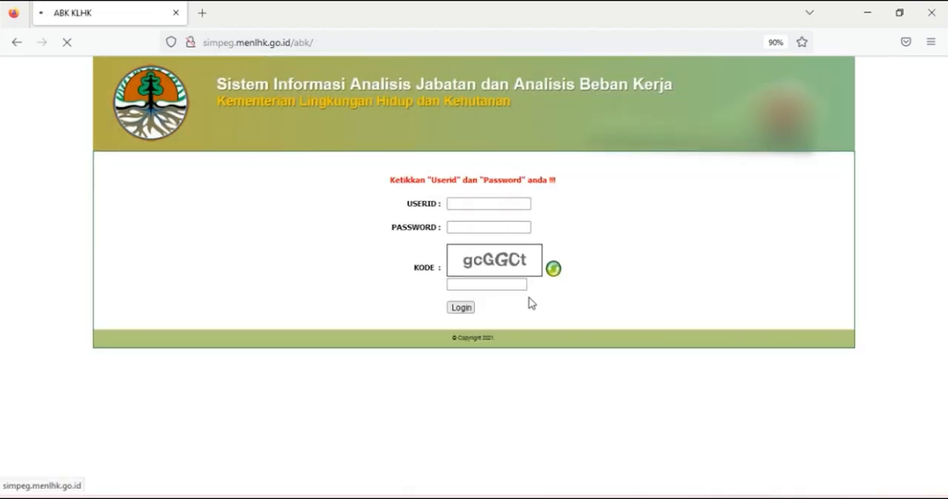